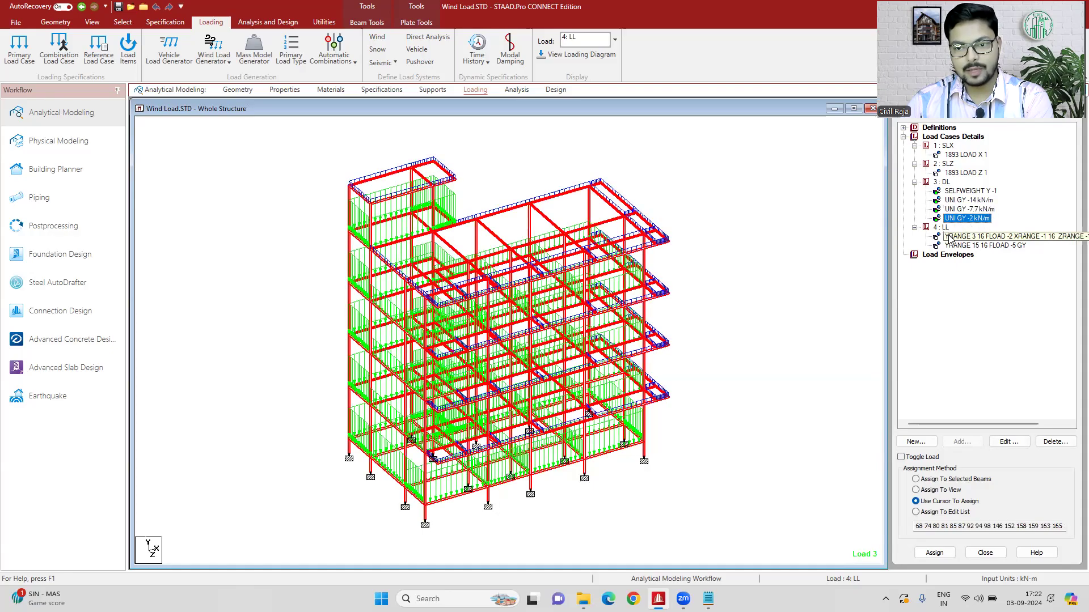
- Display each of the two floor loads of load case 4 : LL on the structure, and clear the member selection
{"action": "left_click", "coordinate": [951, 237]}
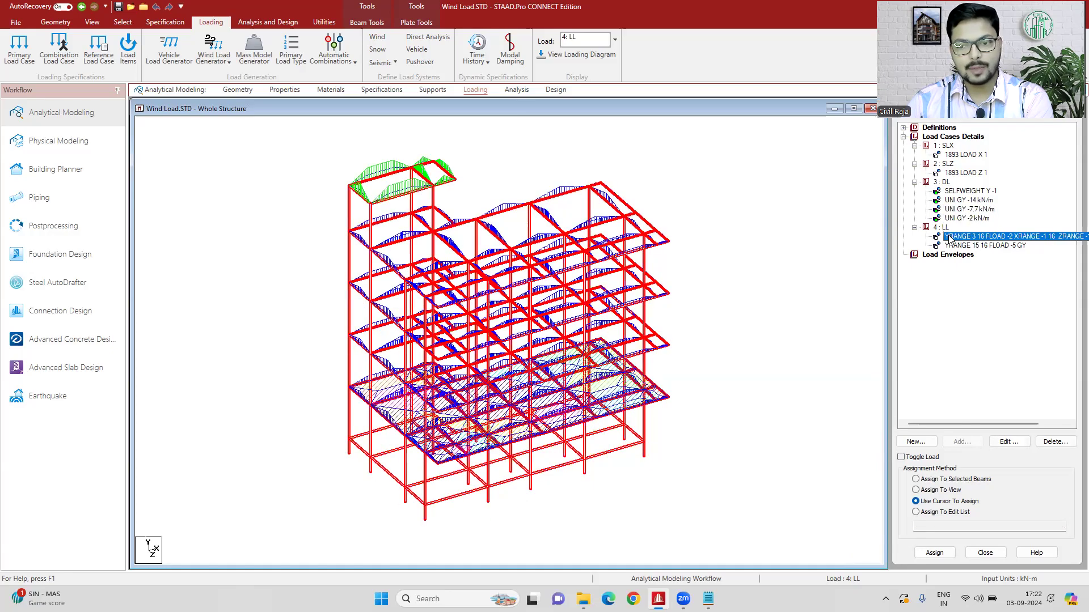
{"action": "left_click", "coordinate": [956, 246]}
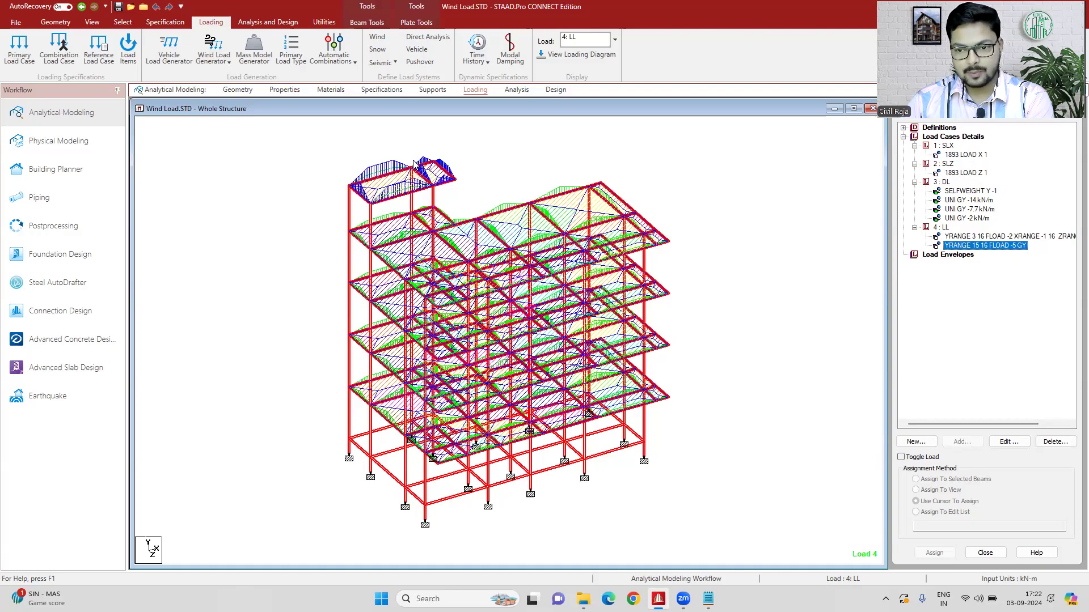
{"action": "left_click", "coordinate": [754, 182]}
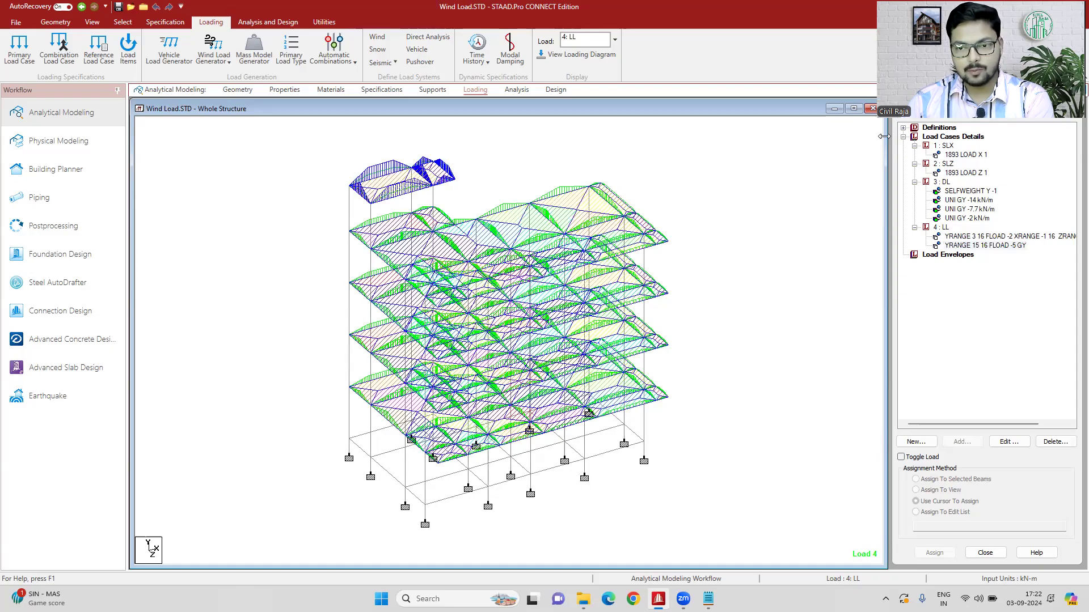
- Add wind definition type 1 with the comment WIND and code IS 875 (Part 3):2015, keeping the existing result files
{"action": "left_click", "coordinate": [904, 140]}
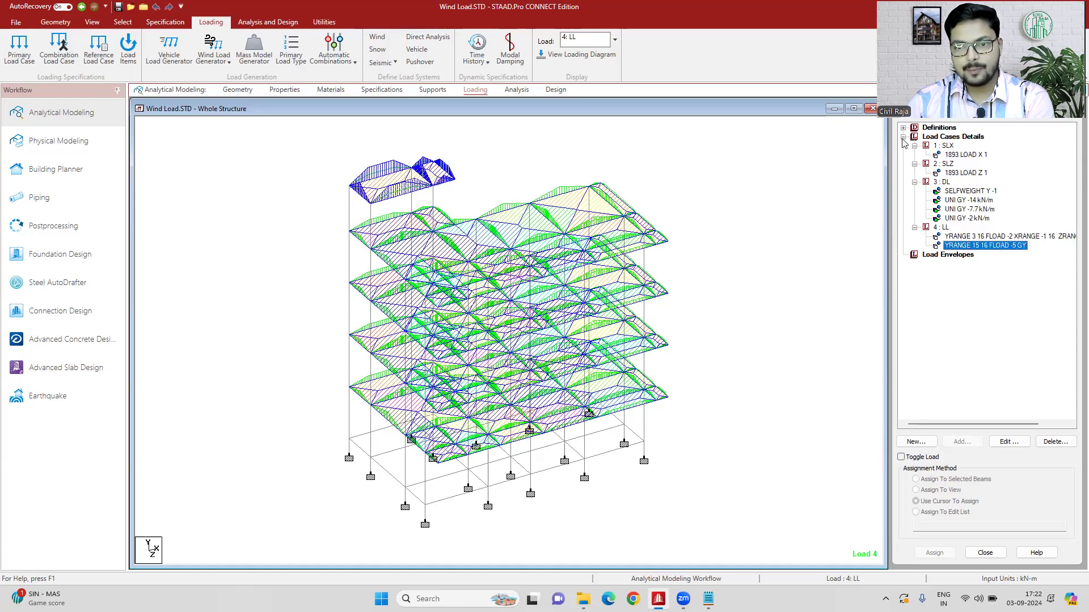
{"action": "left_click", "coordinate": [904, 136]}
{"action": "left_click", "coordinate": [904, 128]}
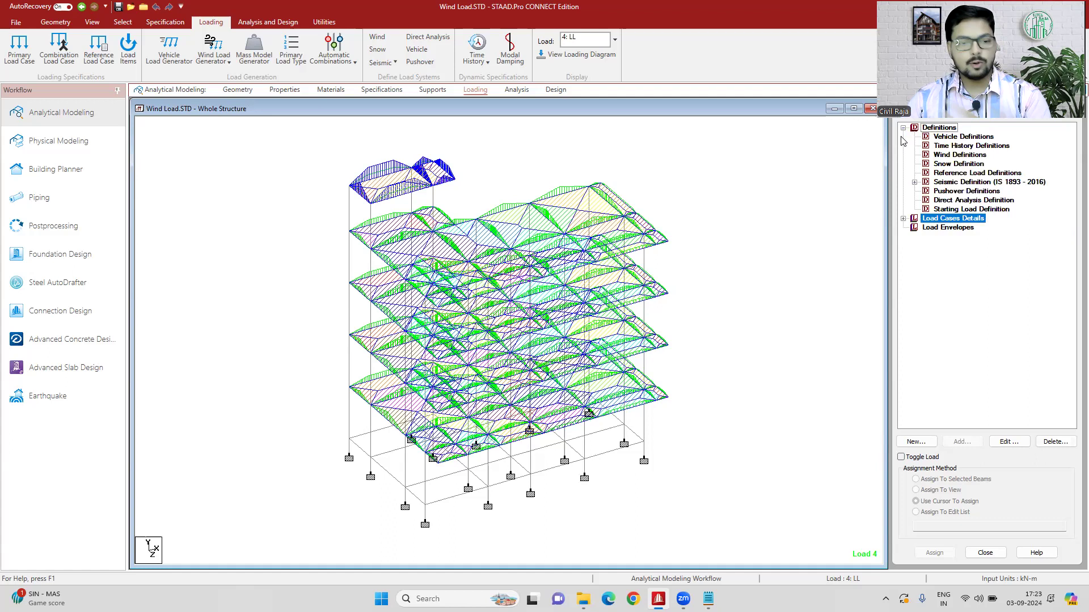
{"action": "left_click", "coordinate": [941, 154]}
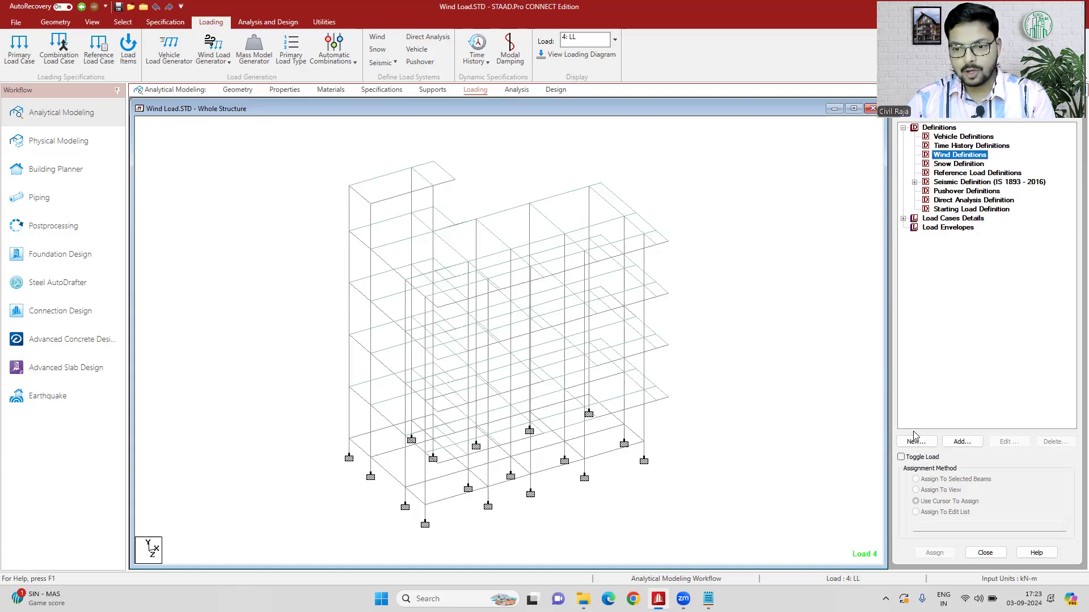
{"action": "left_click", "coordinate": [957, 442]}
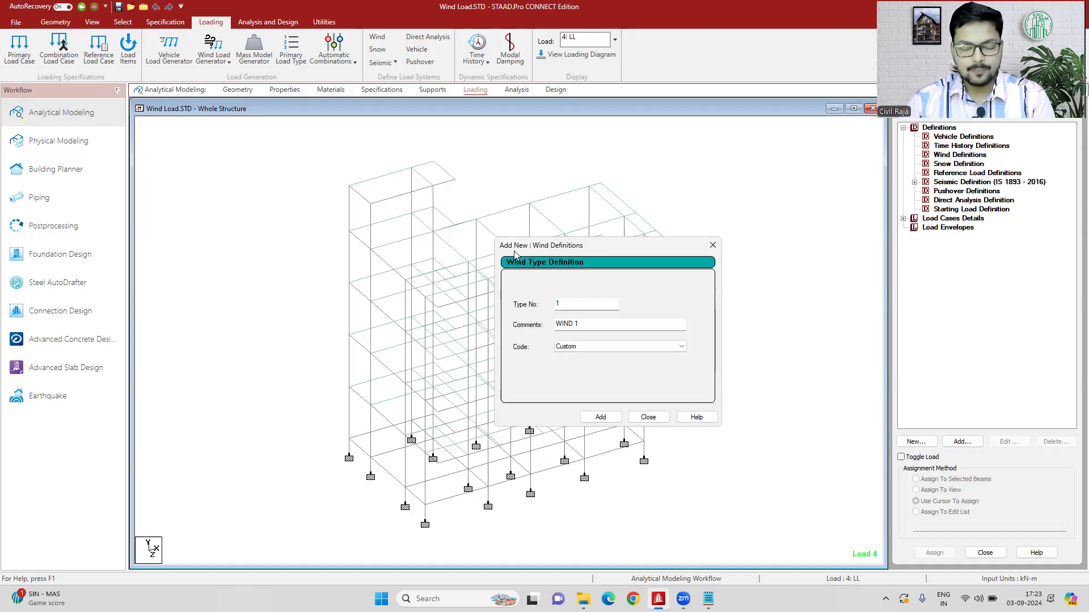
{"action": "left_click", "coordinate": [590, 323]}
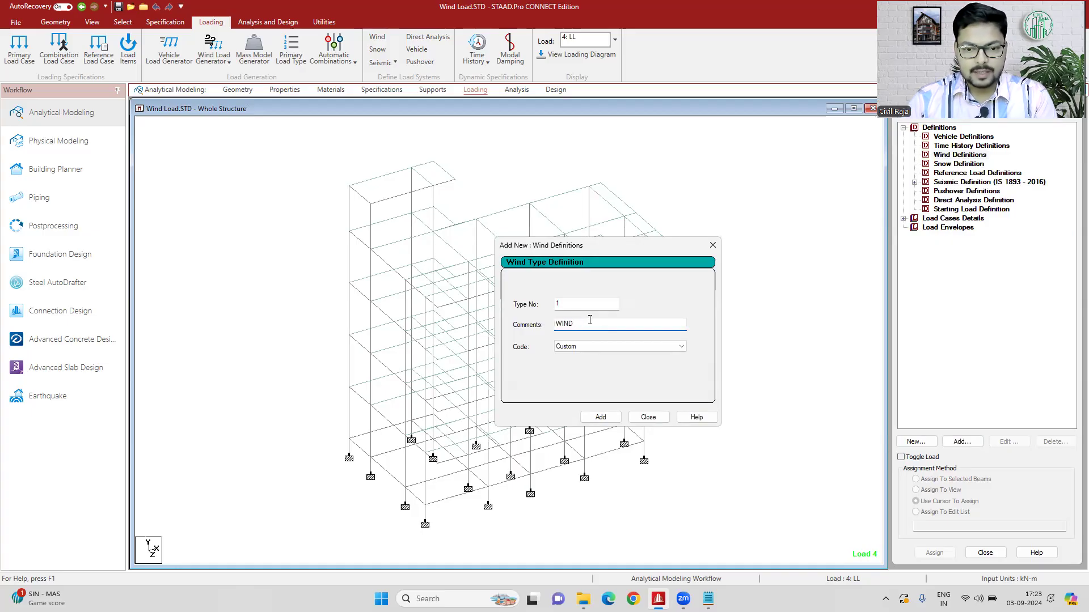
{"action": "left_click", "coordinate": [594, 347]}
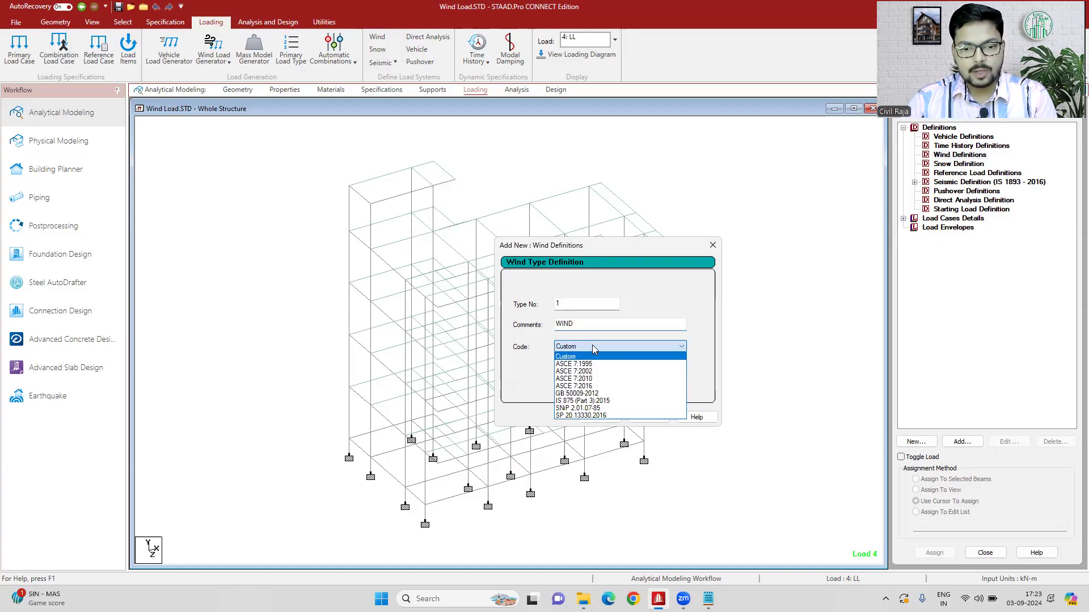
{"action": "left_click", "coordinate": [614, 401]}
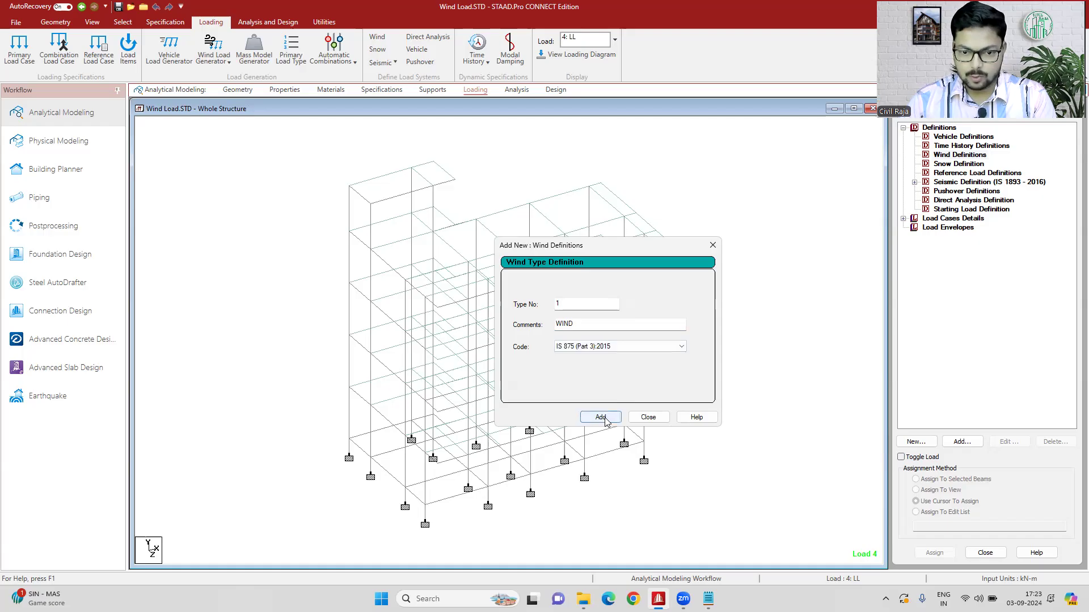
{"action": "left_click", "coordinate": [605, 420]}
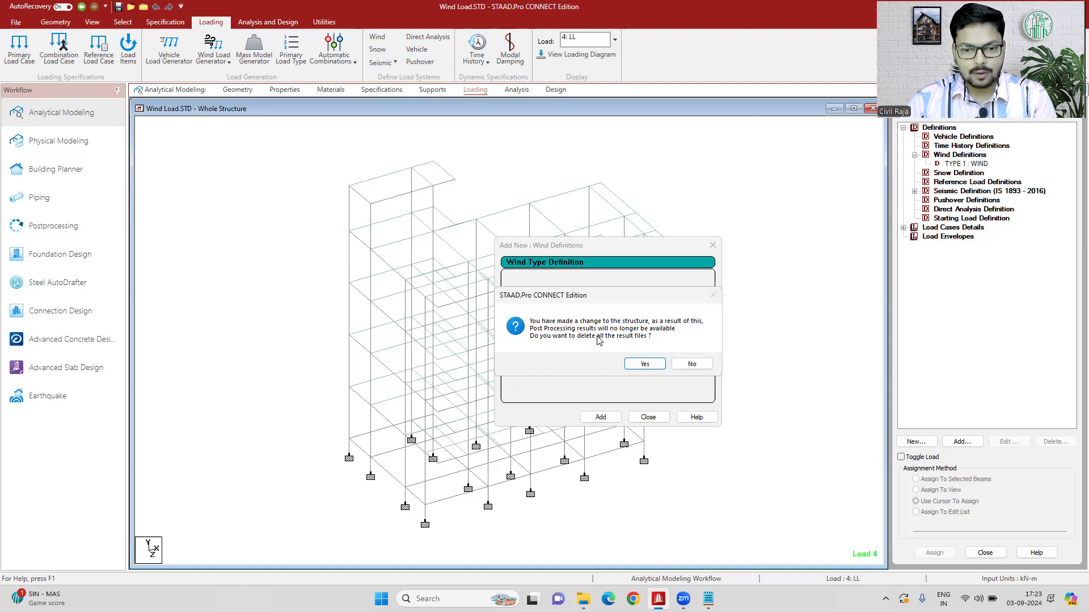
{"action": "left_click", "coordinate": [690, 364]}
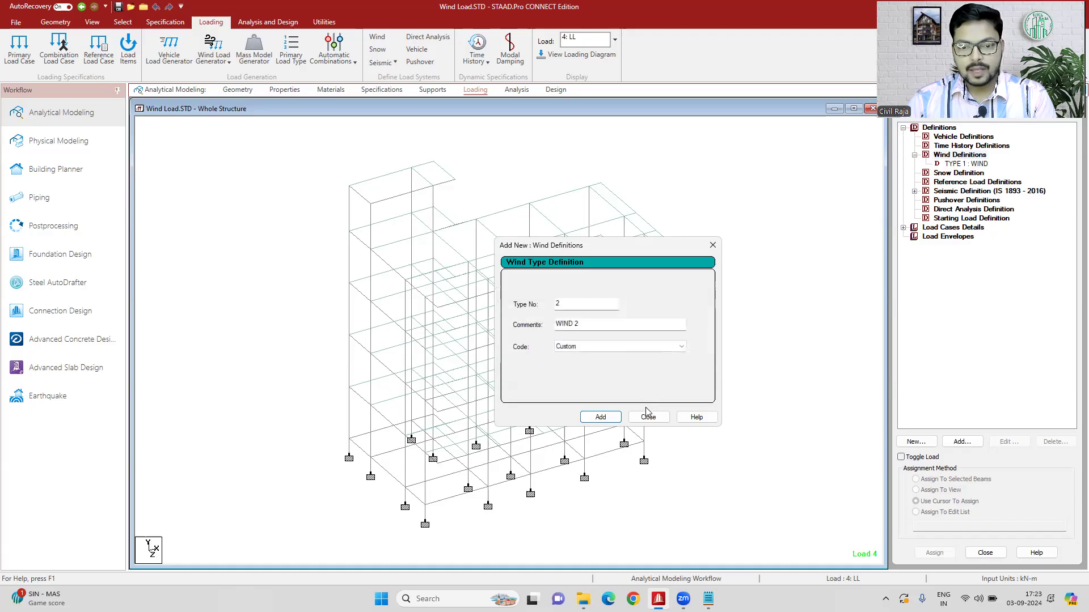
{"action": "left_click", "coordinate": [649, 417]}
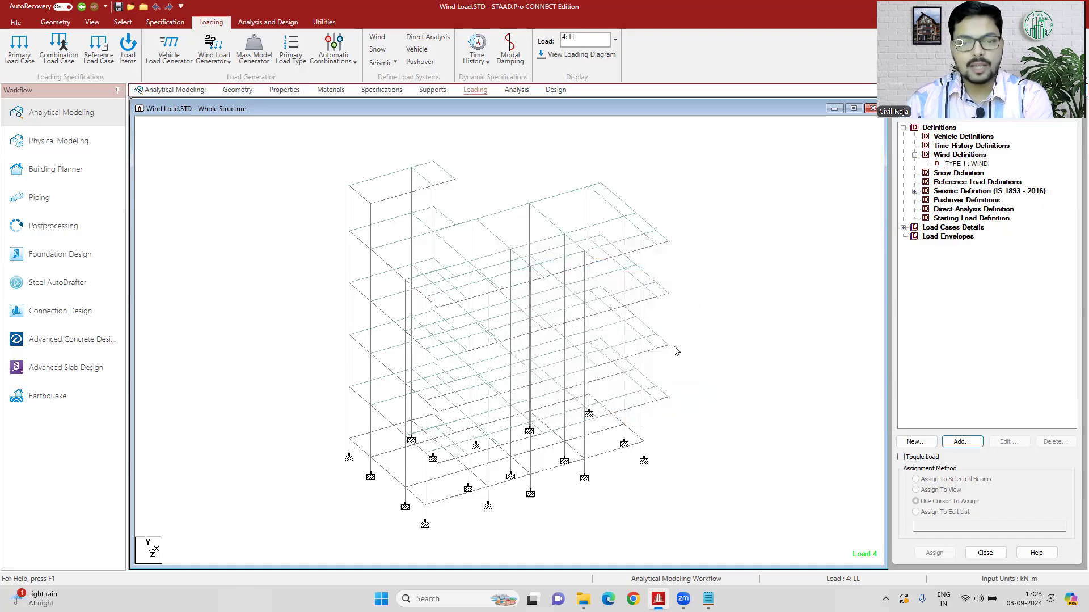
- Inspect the concrete design of corner column 140 and of base-level beam 4
{"action": "double_click", "coordinate": [645, 365]}
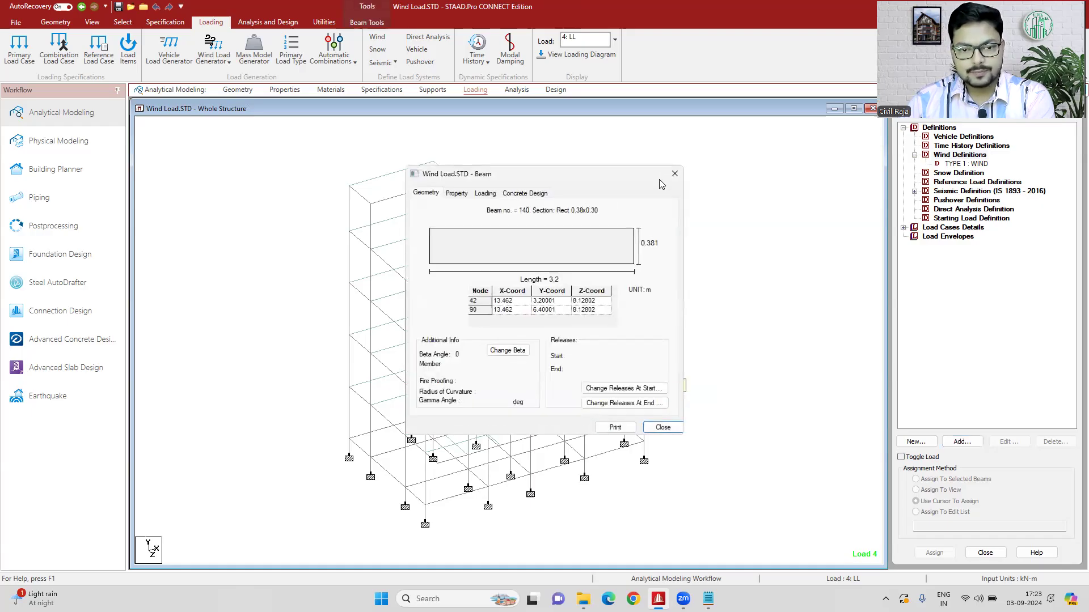
{"action": "left_click", "coordinate": [539, 192]}
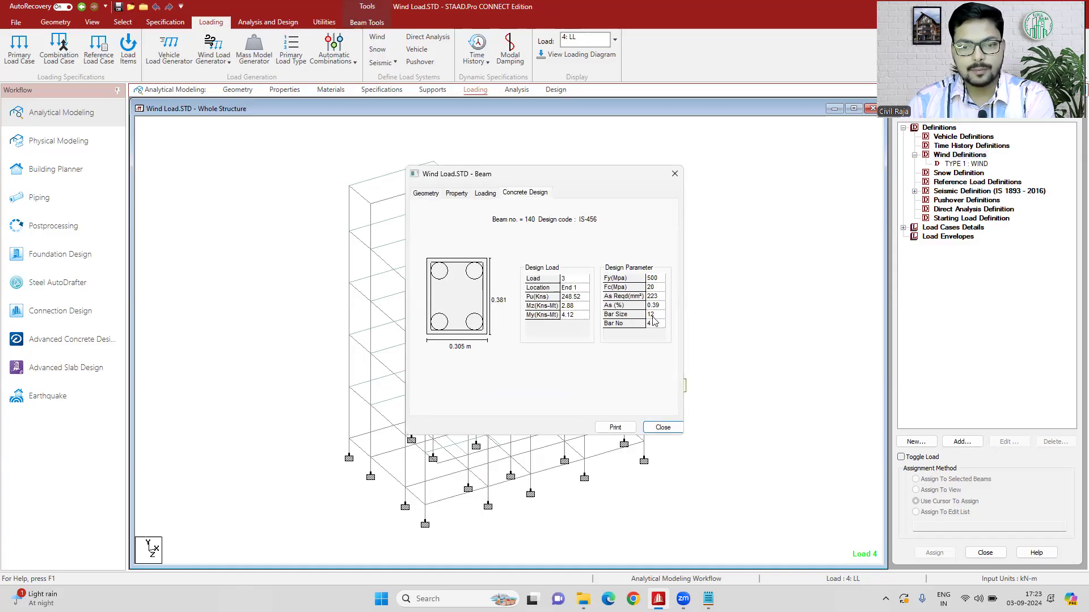
{"action": "left_click", "coordinate": [674, 174]}
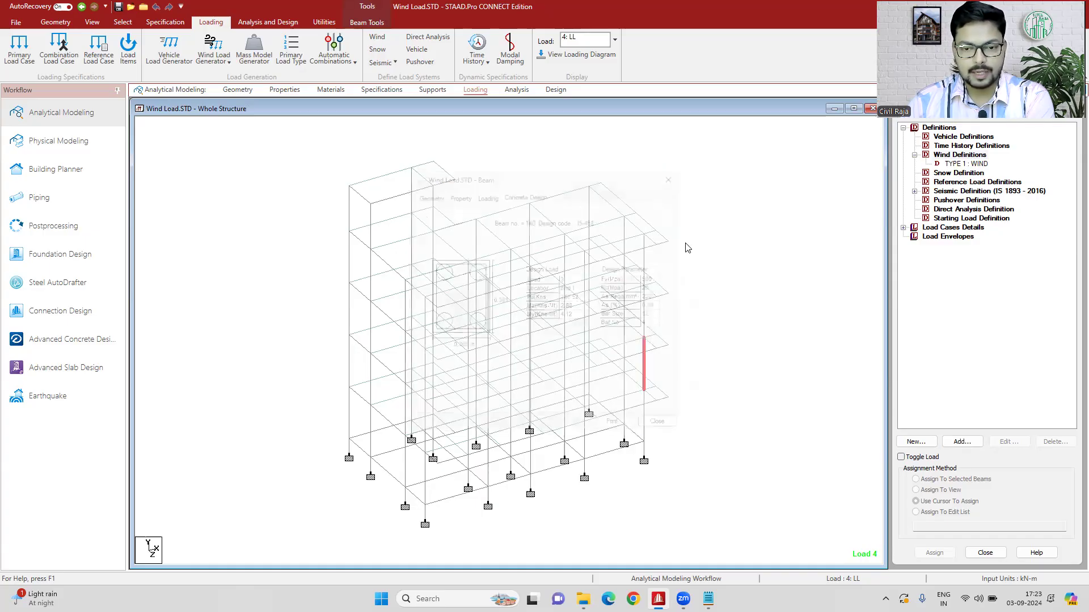
{"action": "double_click", "coordinate": [598, 454]}
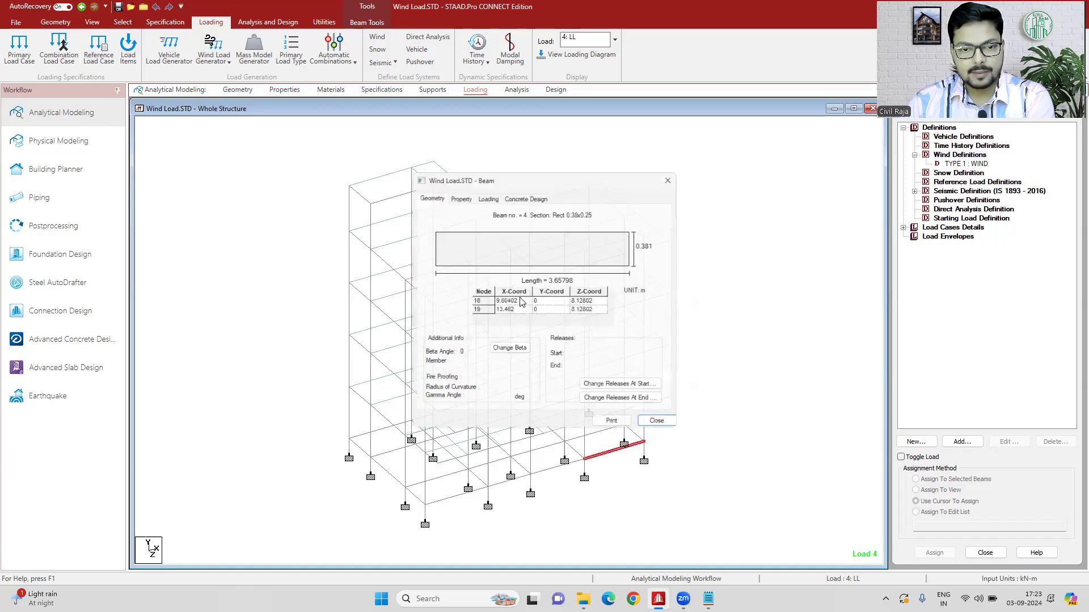
{"action": "left_click", "coordinate": [525, 192]}
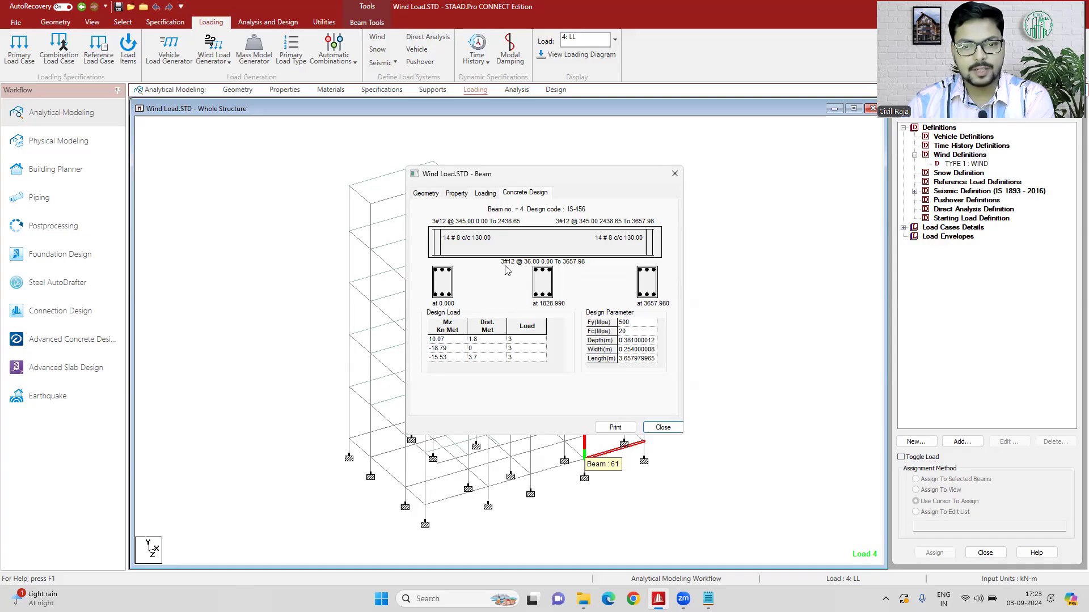
{"action": "left_click", "coordinate": [675, 174]}
{"action": "left_click", "coordinate": [721, 292]}
- Inspect the concrete design of roof beam 265 and of top-storey corner column 254
{"action": "left_click", "coordinate": [598, 223]}
{"action": "double_click", "coordinate": [600, 225]}
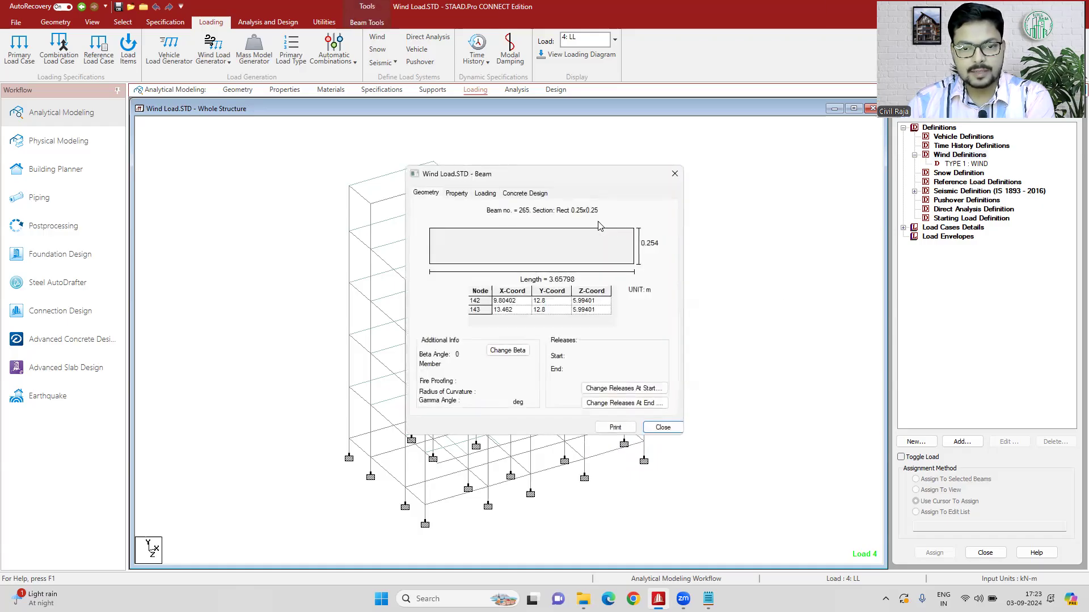
{"action": "left_click", "coordinate": [540, 194]}
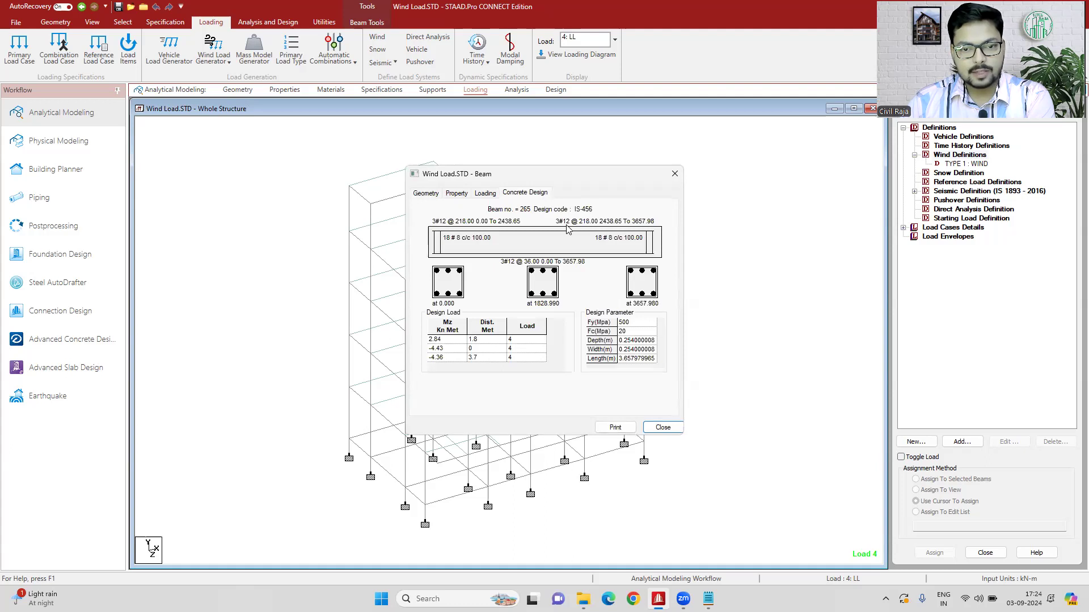
{"action": "left_click", "coordinate": [679, 178]}
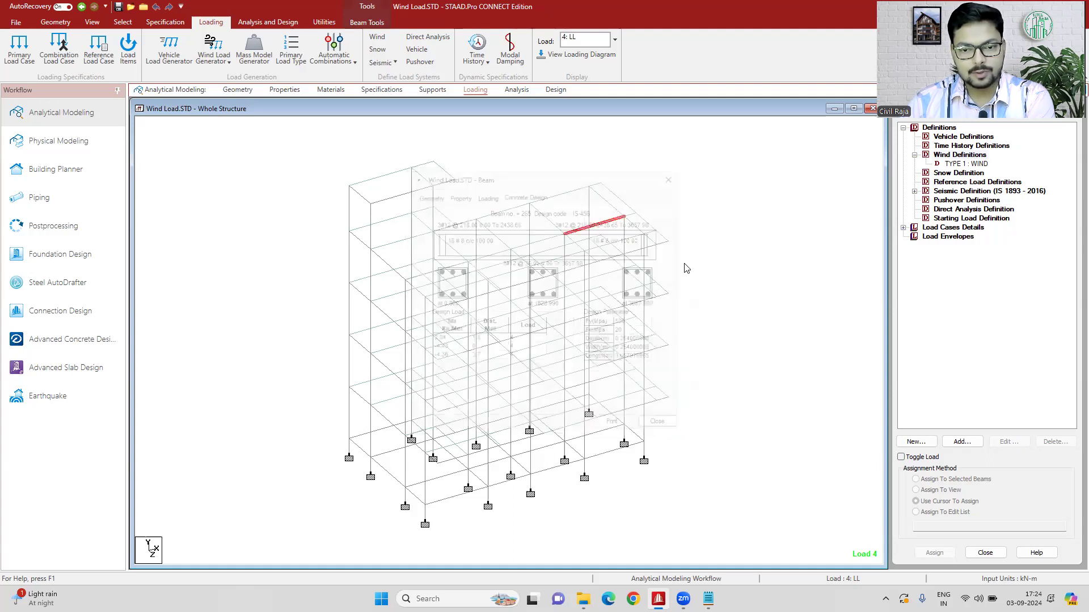
{"action": "double_click", "coordinate": [645, 264]}
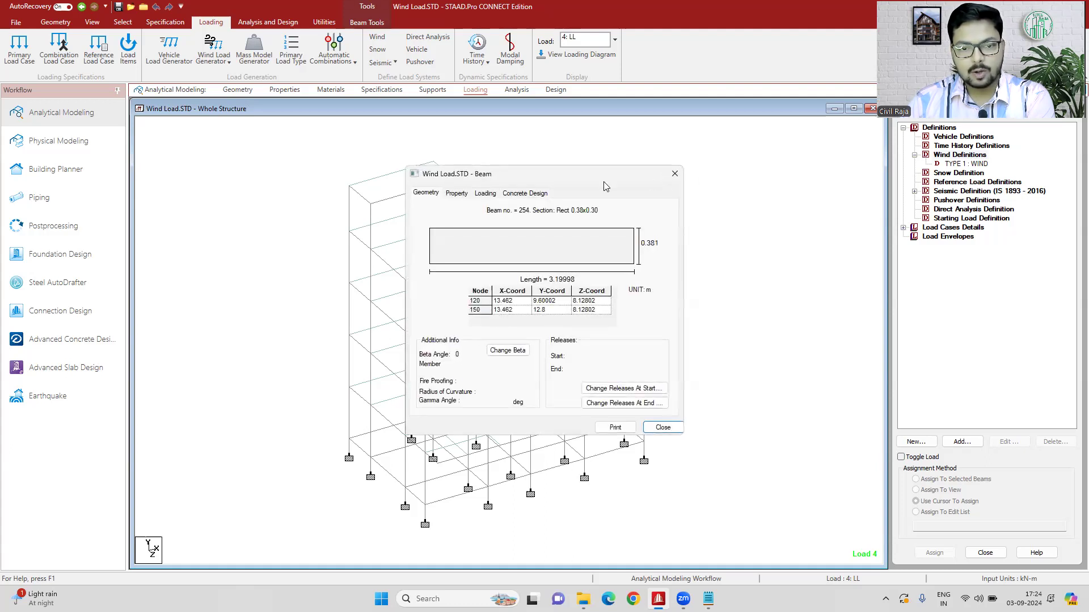
{"action": "left_click", "coordinate": [542, 194]}
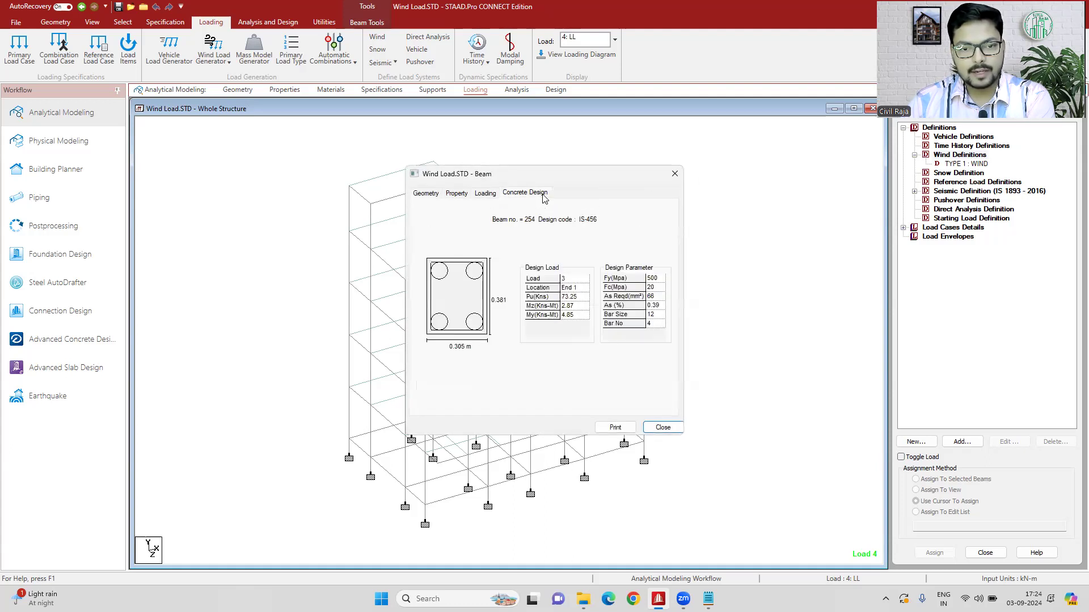
{"action": "left_click", "coordinate": [675, 174]}
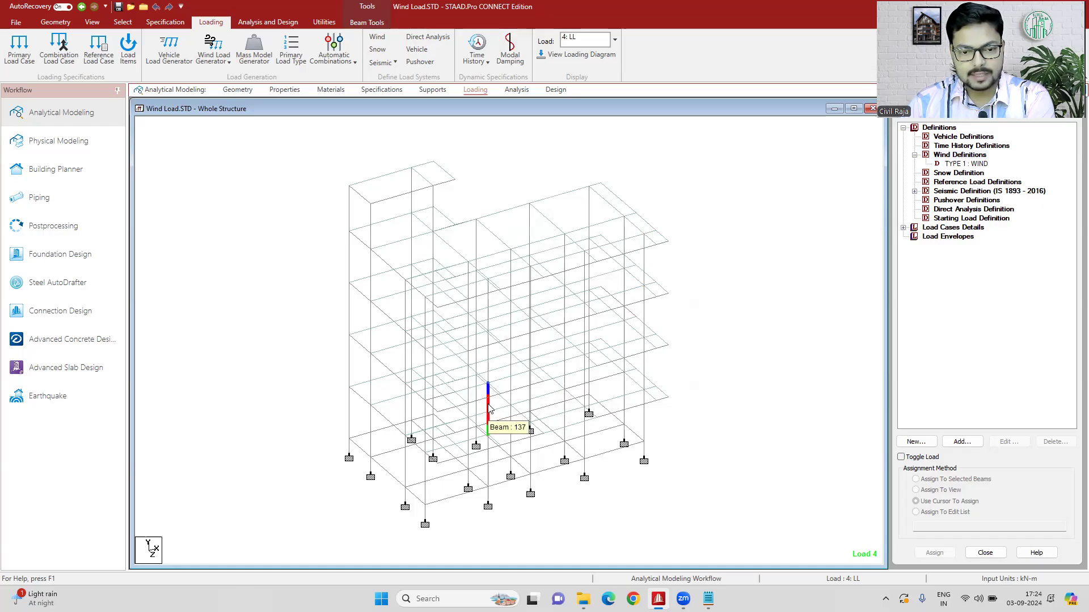
- Inspect the concrete design of lower-storey column 137, and select the TYPE 1 : WIND definition
{"action": "double_click", "coordinate": [489, 409]}
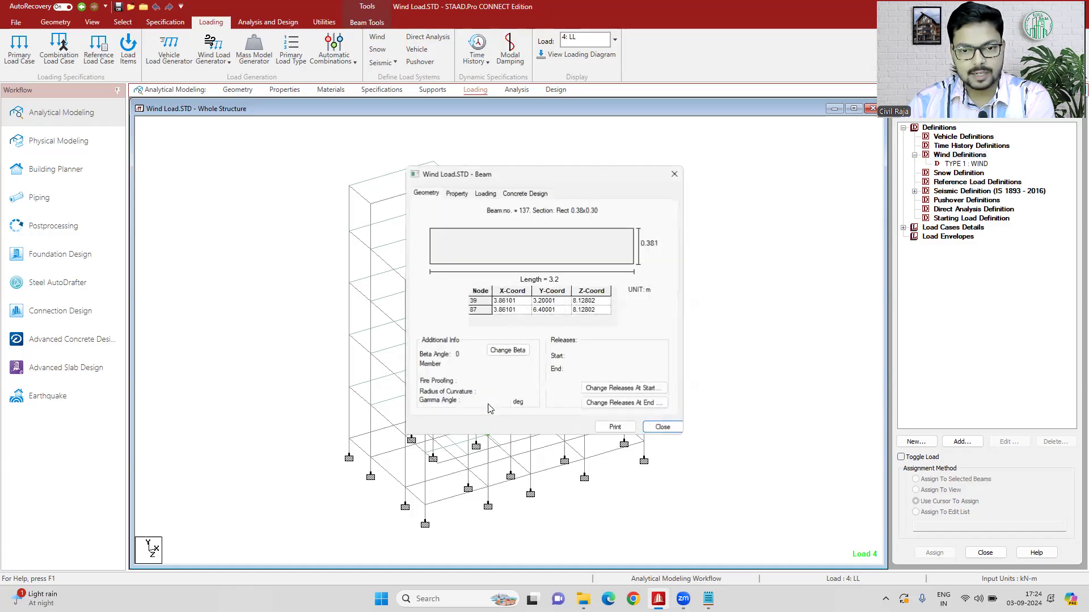
{"action": "left_click", "coordinate": [534, 194]}
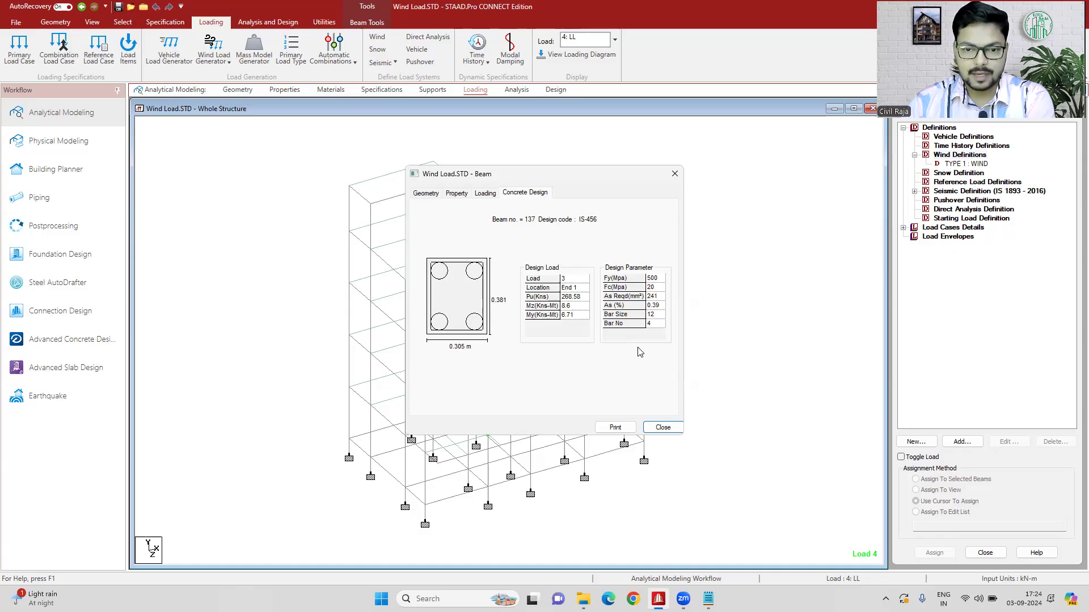
{"action": "left_click", "coordinate": [675, 173]}
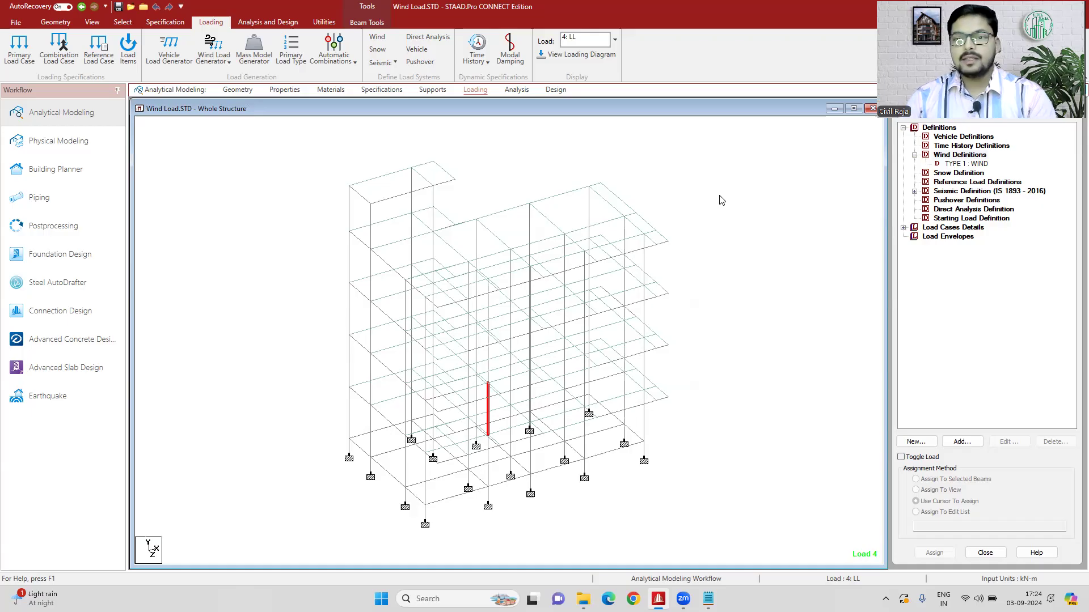
{"action": "left_click", "coordinate": [964, 164]}
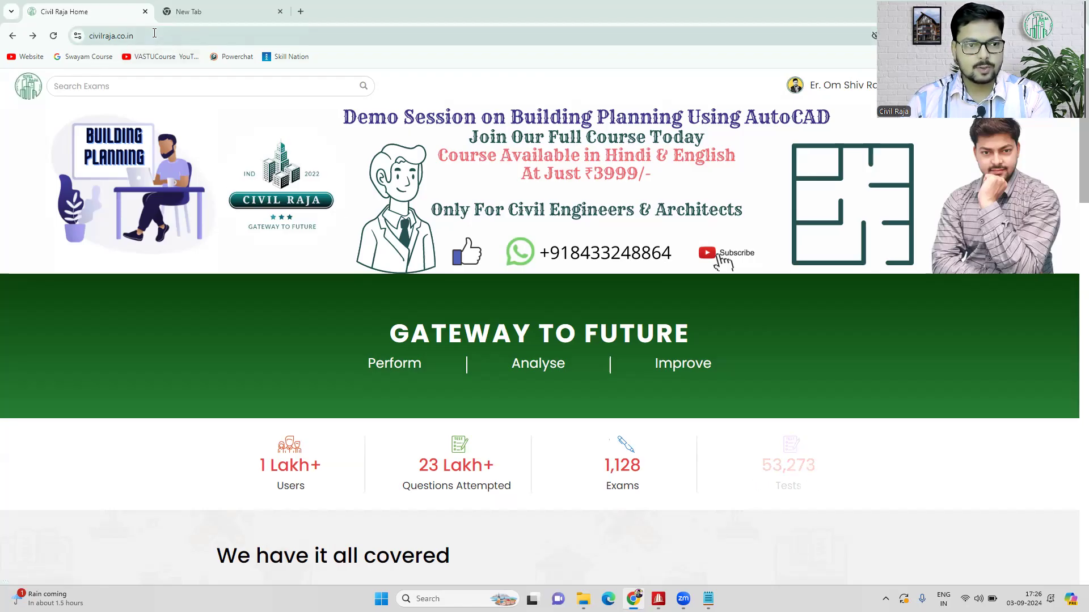
- In the browser, open the Software Training page from the civilraja.co.in home page
{"action": "left_click", "coordinate": [153, 33]}
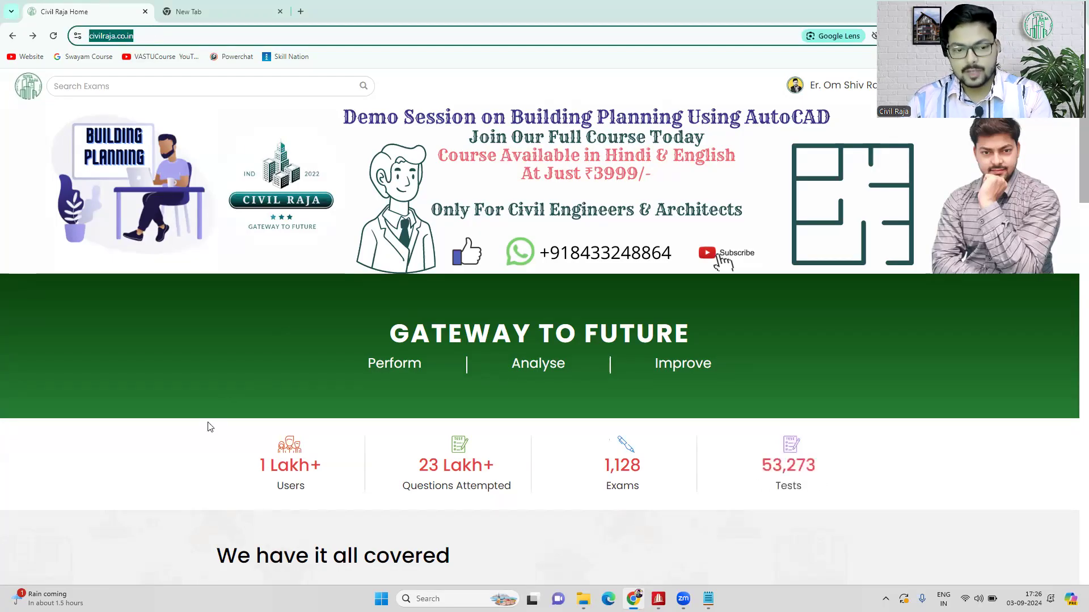
{"action": "left_click", "coordinate": [171, 458]}
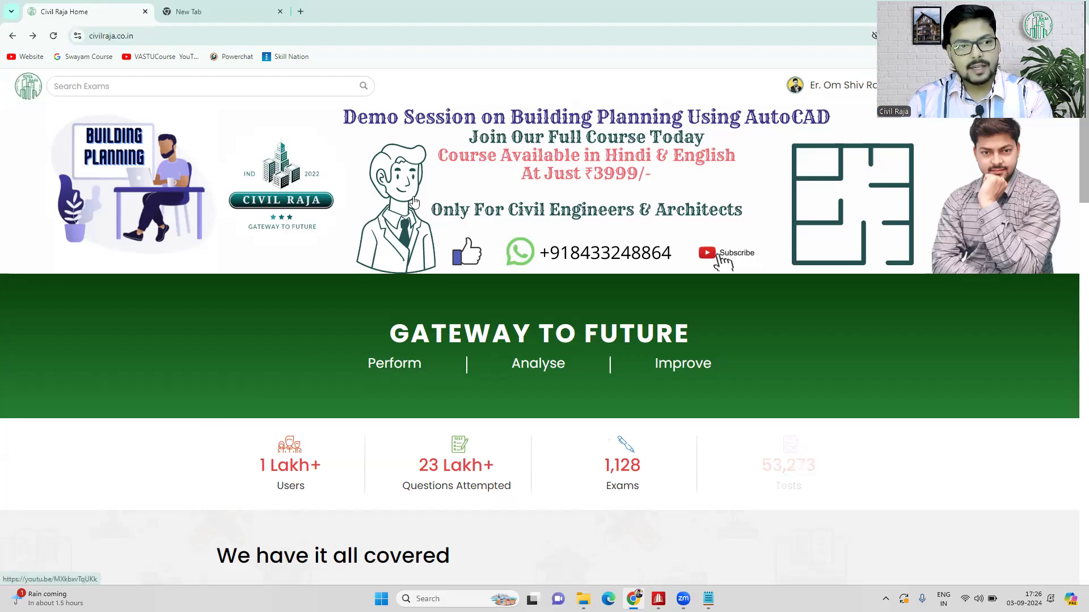
{"action": "scroll", "coordinate": [414, 202], "scroll_direction": "down", "scroll_amount": 7}
{"action": "left_click", "coordinate": [411, 407]}
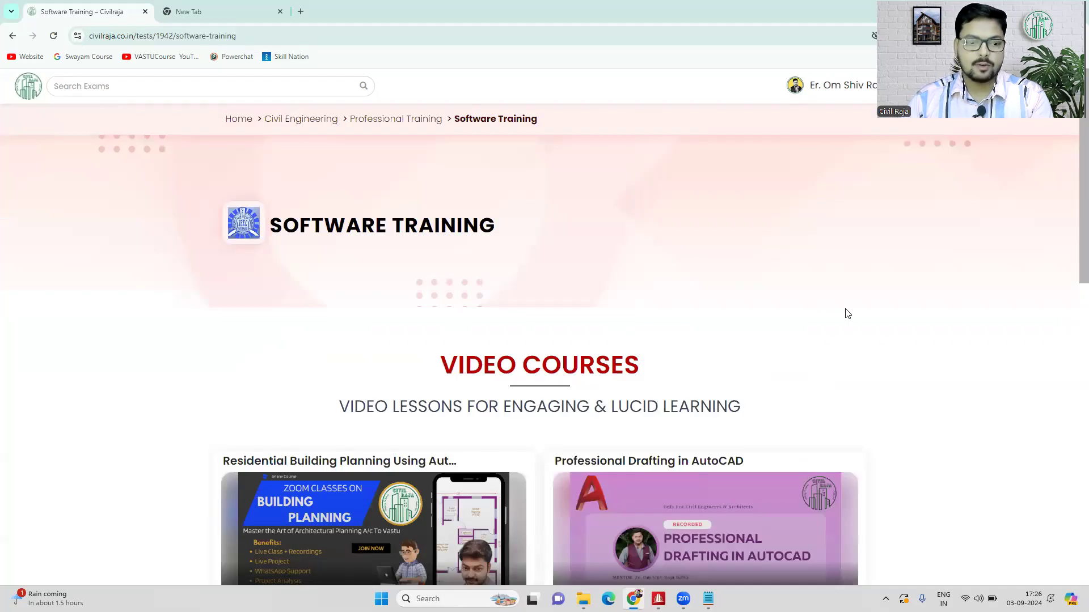
- Browse the video courses and open the lesson list of the Structural Design Course in Hindi
{"action": "scroll", "coordinate": [845, 311], "scroll_direction": "down", "scroll_amount": 3}
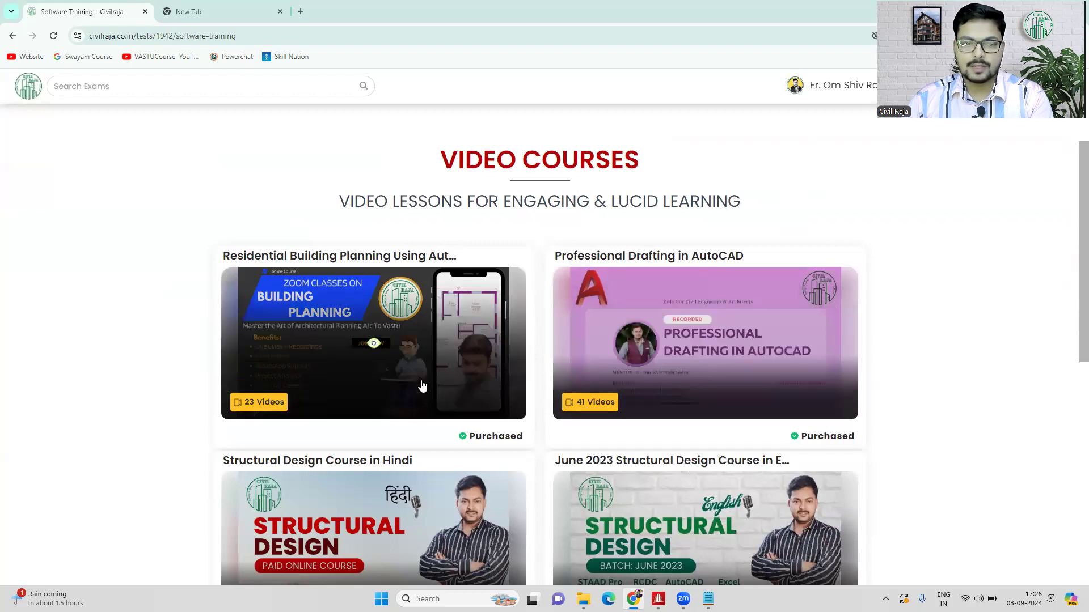
{"action": "scroll", "coordinate": [427, 298], "scroll_direction": "down", "scroll_amount": 2}
{"action": "scroll", "coordinate": [427, 299], "scroll_direction": "down", "scroll_amount": 1}
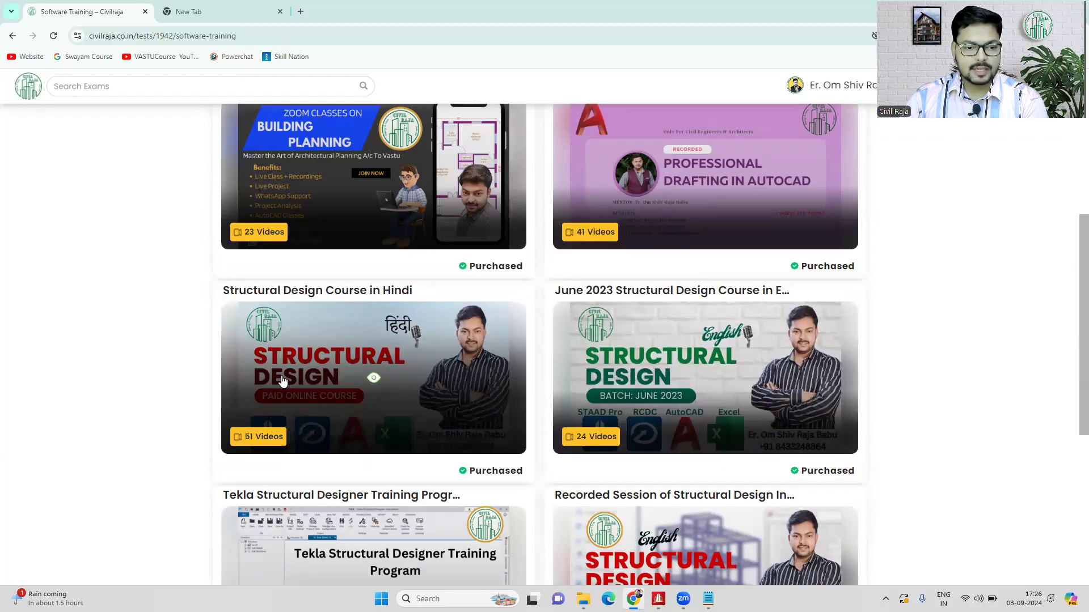
{"action": "scroll", "coordinate": [305, 367], "scroll_direction": "down", "scroll_amount": 1}
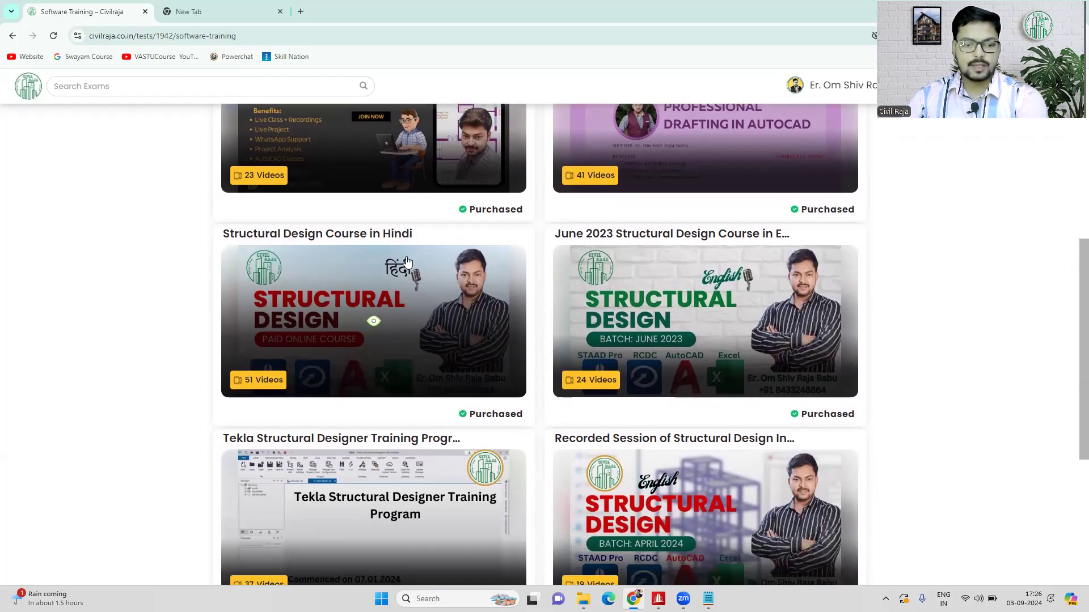
{"action": "left_click", "coordinate": [385, 296]}
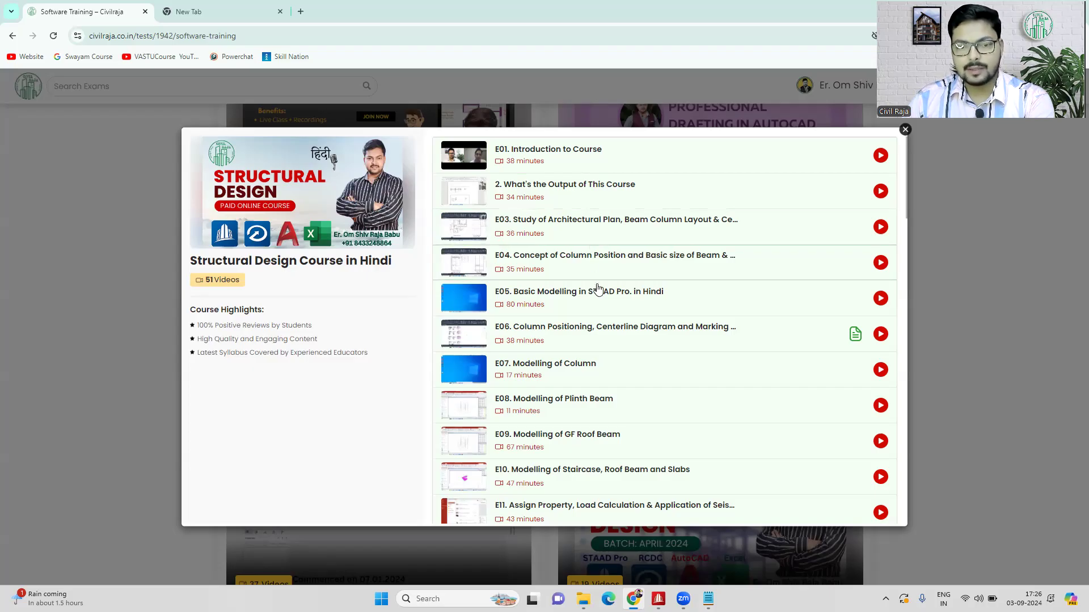
- Look through the remaining lessons of the Structural Design Course in Hindi down to the final one, and close the lesson list
{"action": "scroll", "coordinate": [606, 298], "scroll_direction": "down", "scroll_amount": 1}
{"action": "scroll", "coordinate": [605, 298], "scroll_direction": "down", "scroll_amount": 16}
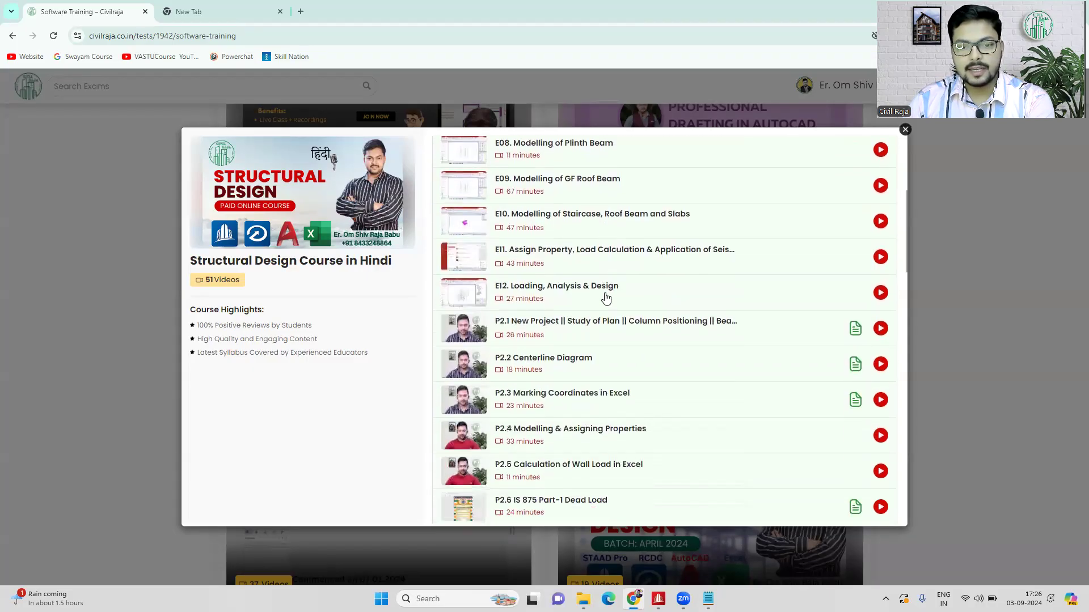
{"action": "scroll", "coordinate": [606, 297], "scroll_direction": "down", "scroll_amount": 8}
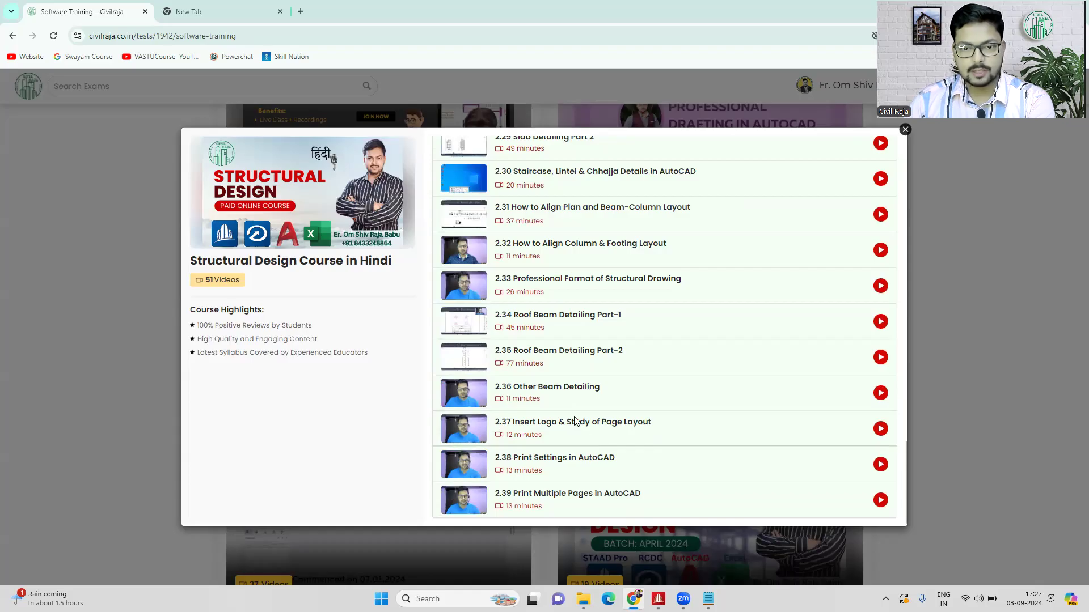
{"action": "left_click", "coordinate": [906, 131]}
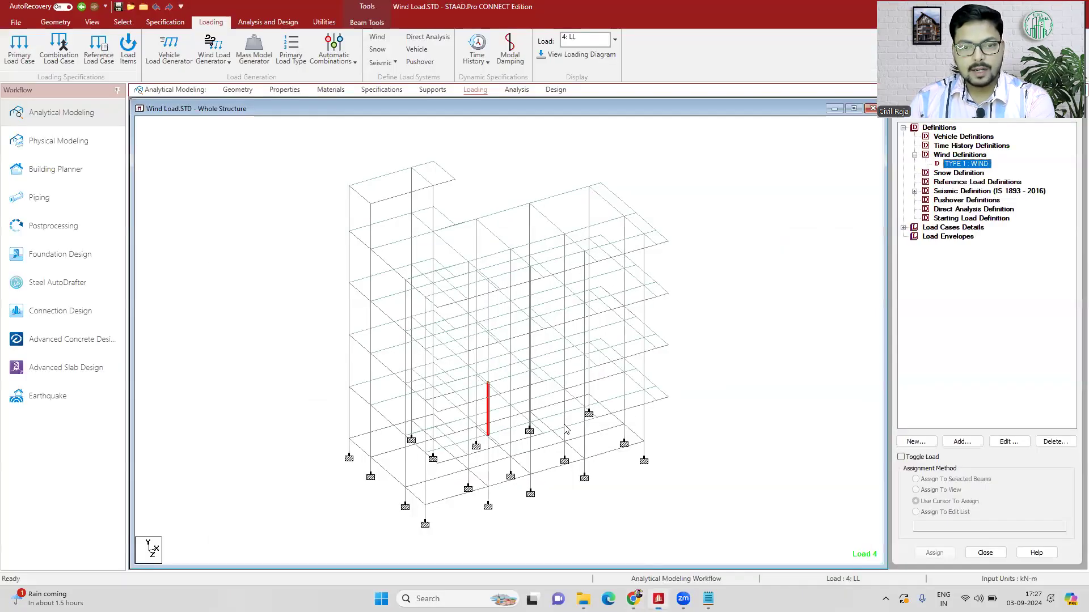
- Switch to STAAD.Pro and open the IS-875 (Part 3) wind intensity generator for the TYPE 1 : WIND definition
{"action": "left_click", "coordinate": [658, 599]}
{"action": "left_click", "coordinate": [709, 343]}
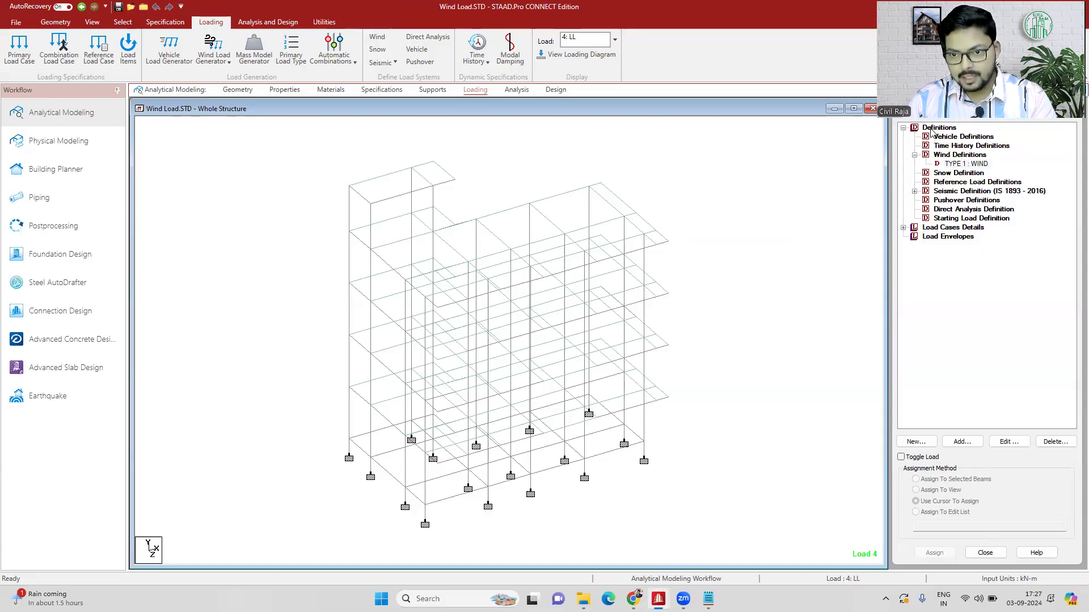
{"action": "left_click", "coordinate": [956, 164]}
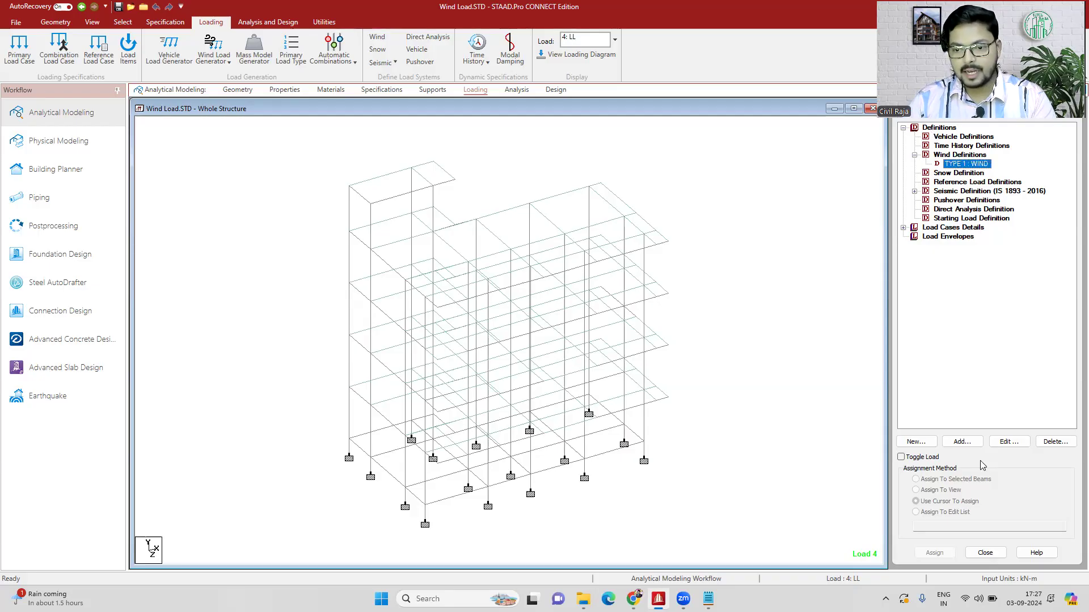
{"action": "left_click", "coordinate": [962, 442]}
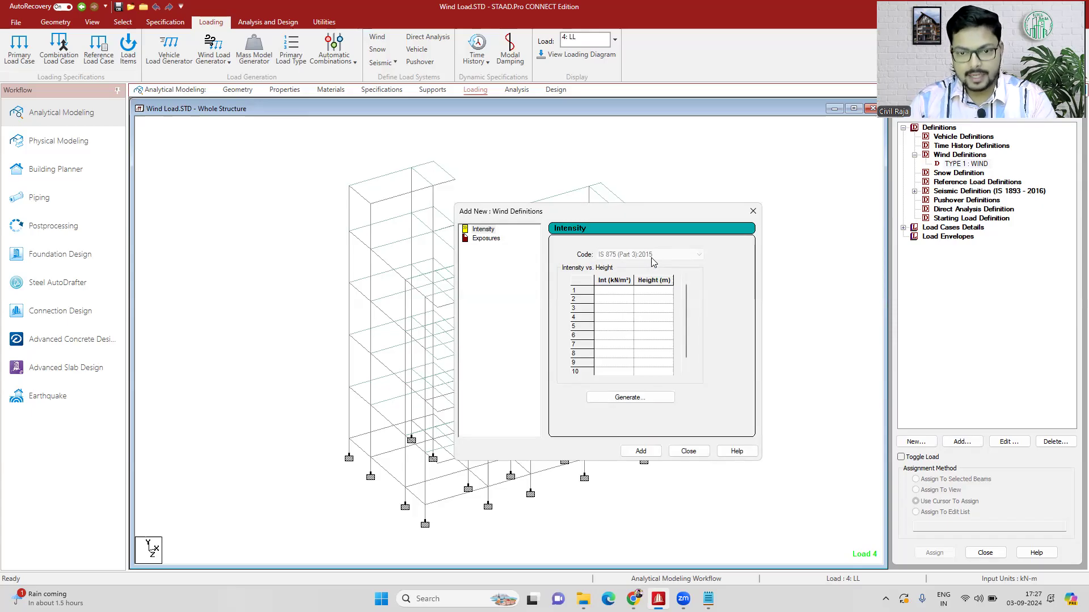
{"action": "left_click", "coordinate": [641, 399]}
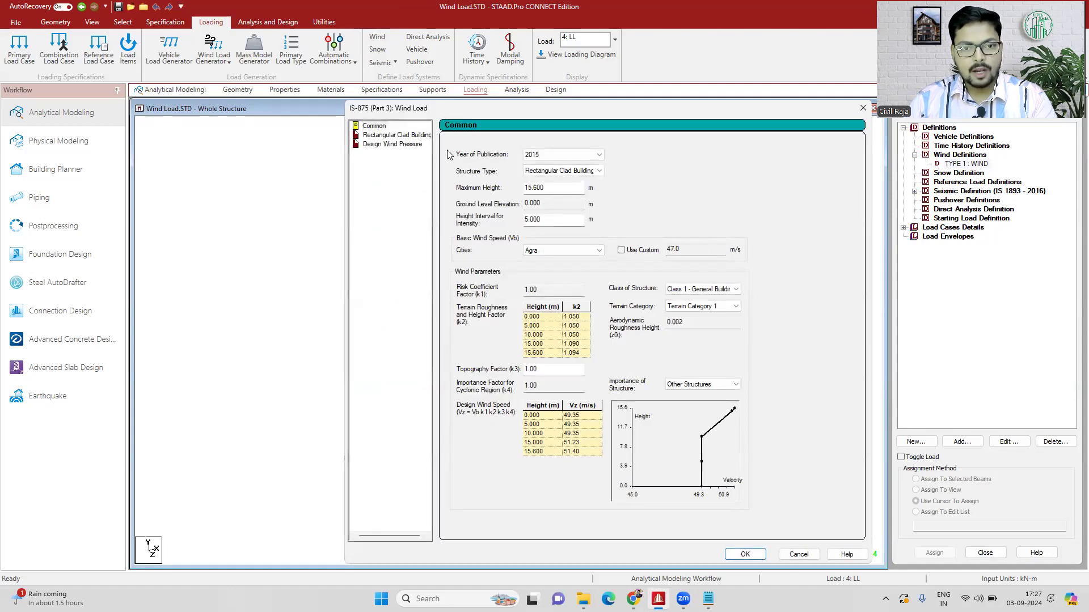
- Review the publication year and structure type options, keeping 2015 and Rectangular Clad Building
{"action": "left_click", "coordinate": [547, 155]}
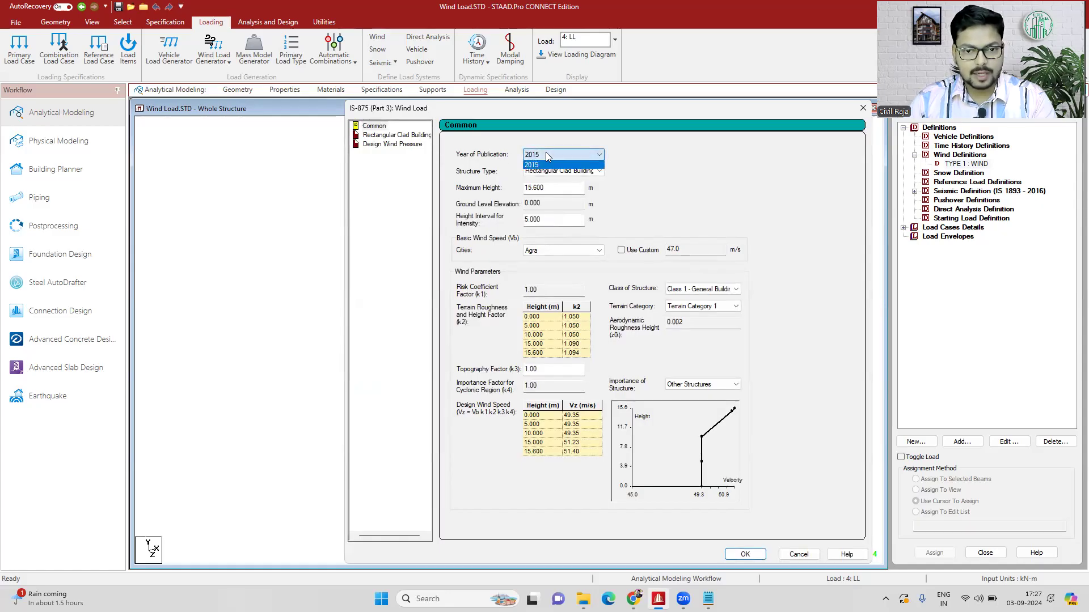
{"action": "left_click", "coordinate": [546, 153]}
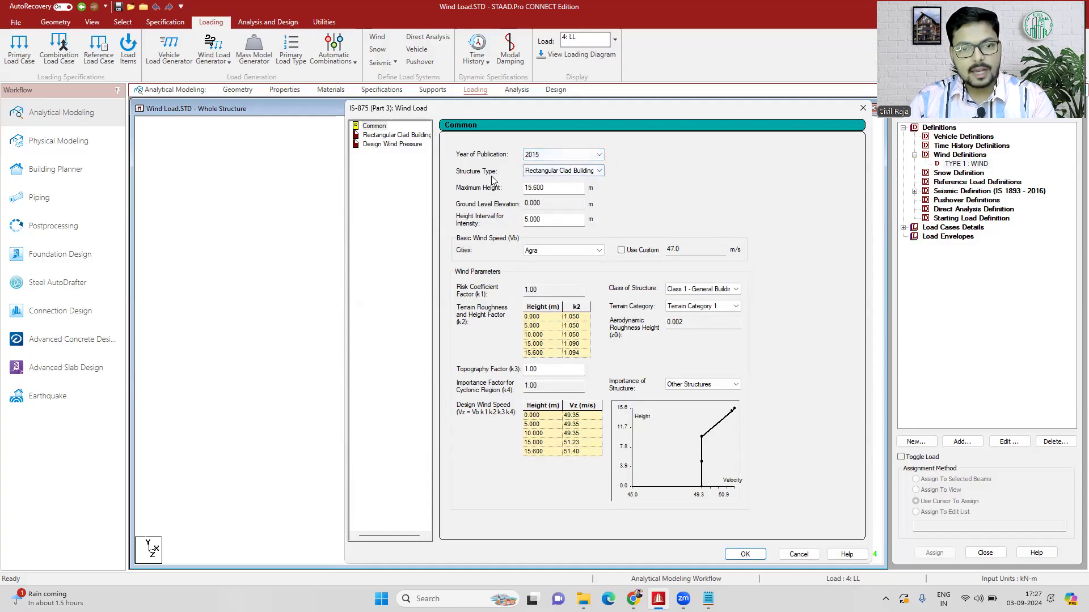
{"action": "left_click", "coordinate": [533, 172]}
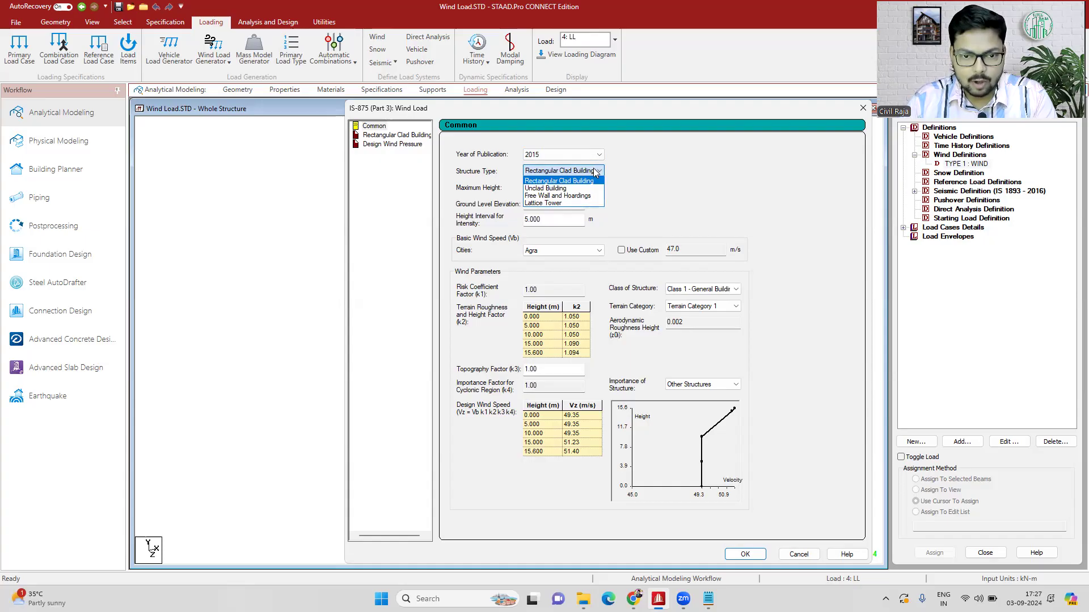
{"action": "left_click", "coordinate": [596, 173]}
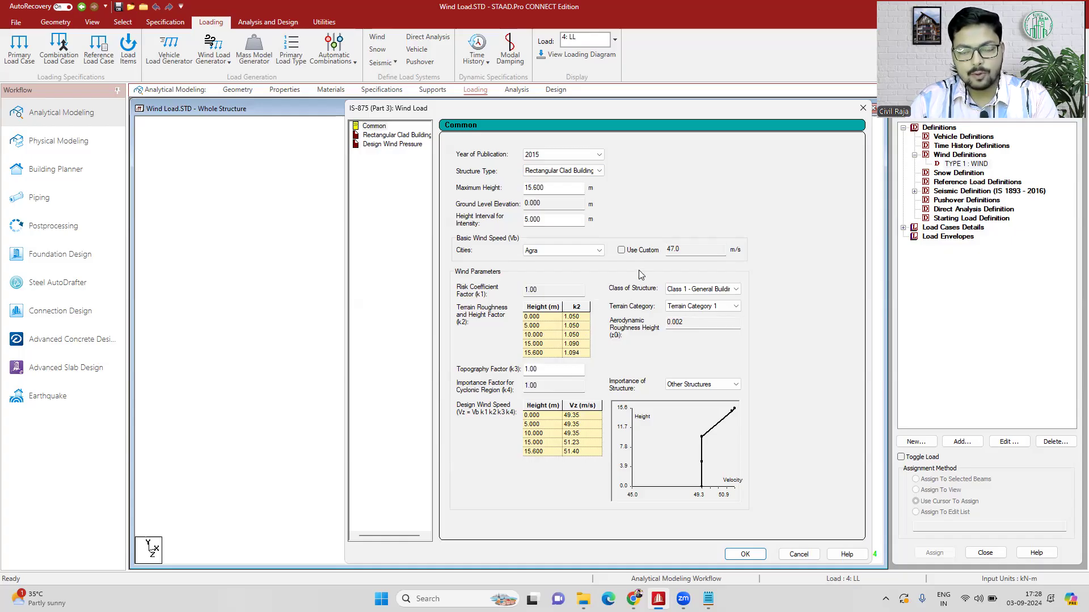
- Set the city for the basic wind speed to Patna
{"action": "left_click", "coordinate": [572, 250]}
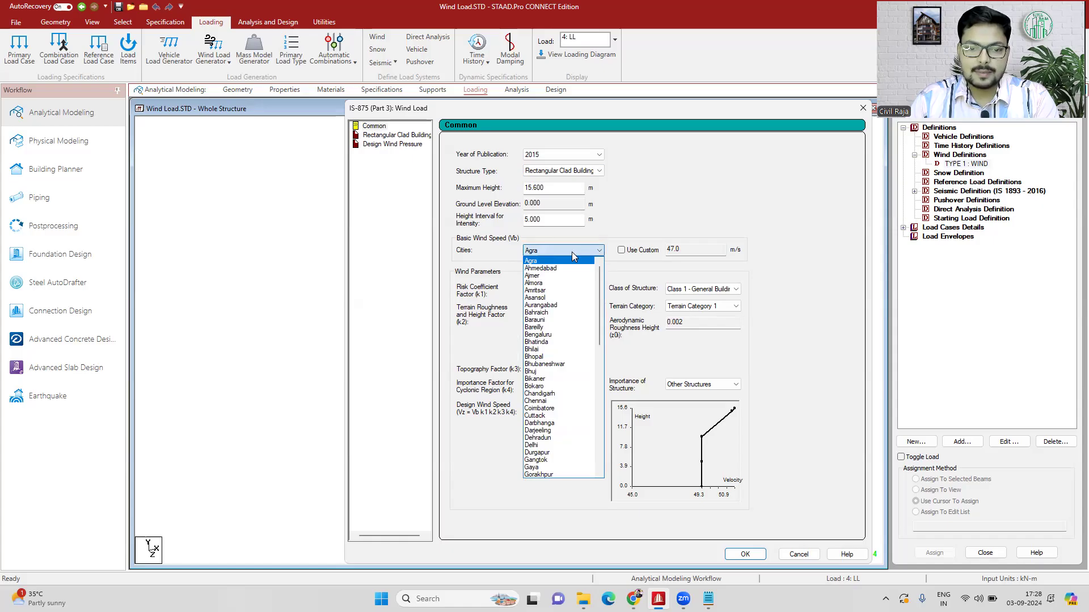
{"action": "scroll", "coordinate": [565, 302], "scroll_direction": "down", "scroll_amount": 4}
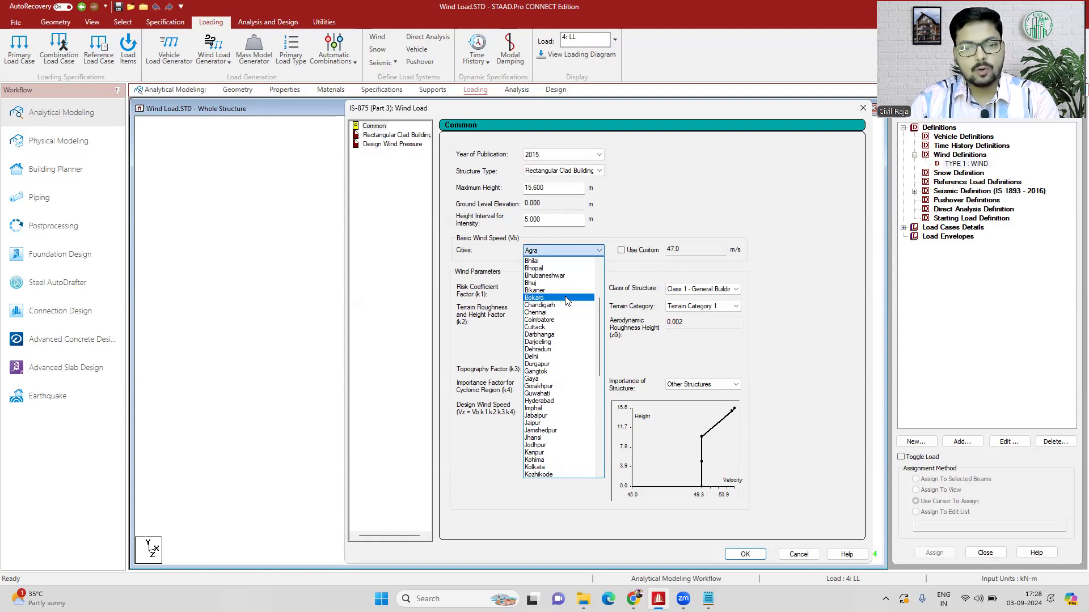
{"action": "scroll", "coordinate": [565, 302], "scroll_direction": "down", "scroll_amount": 6}
{"action": "scroll", "coordinate": [566, 300], "scroll_direction": "down", "scroll_amount": 1}
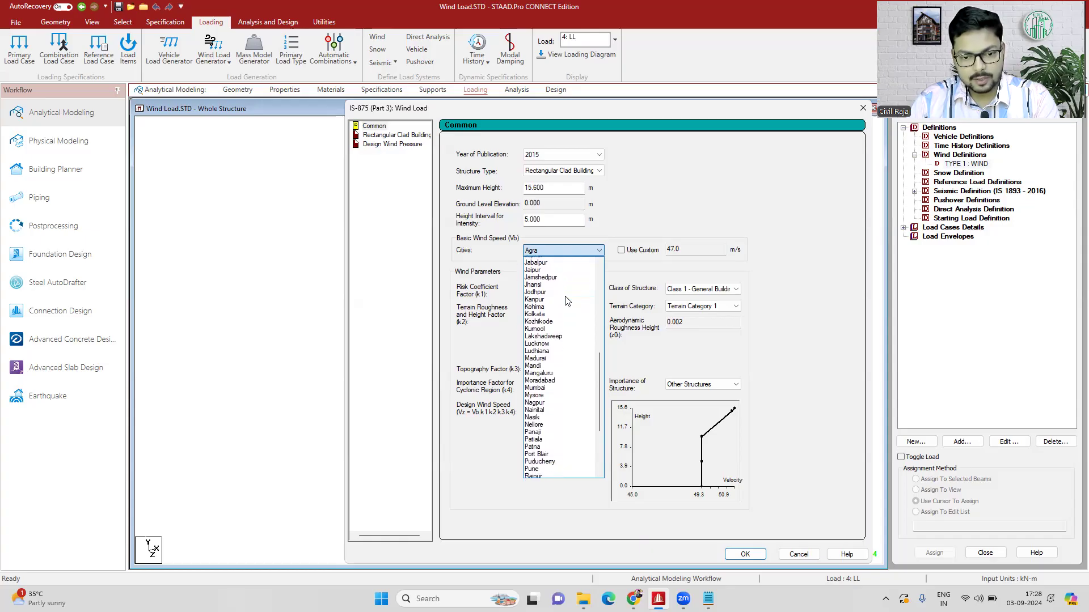
{"action": "left_click", "coordinate": [543, 445]}
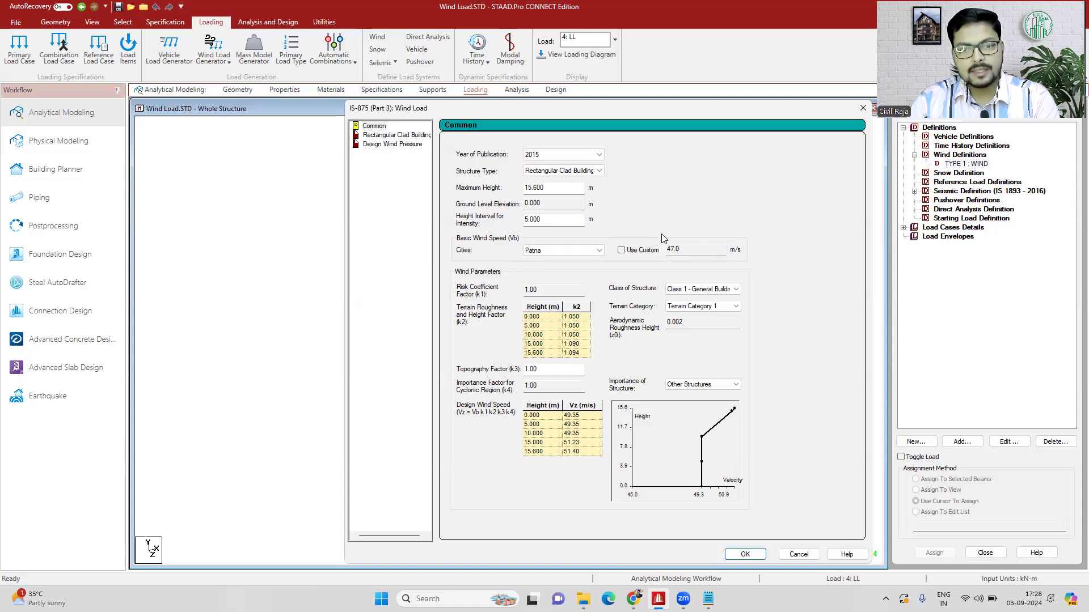
- Keep Class 1 - General Buildings and Terrain Category 1, generate the intensity table, and add it to the wind definition
{"action": "left_click", "coordinate": [718, 293]}
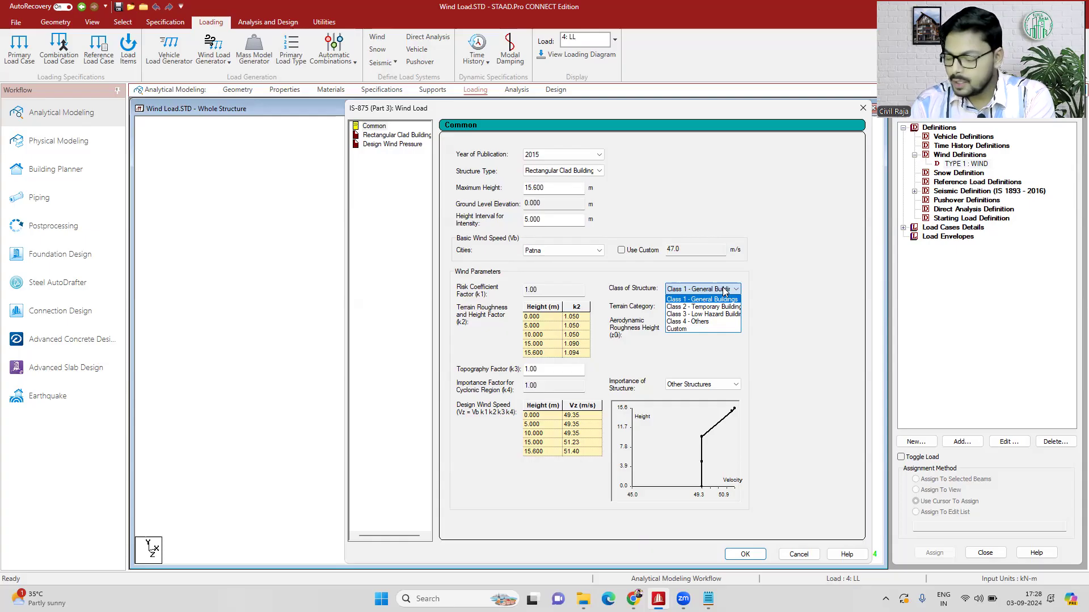
{"action": "left_click", "coordinate": [723, 291]}
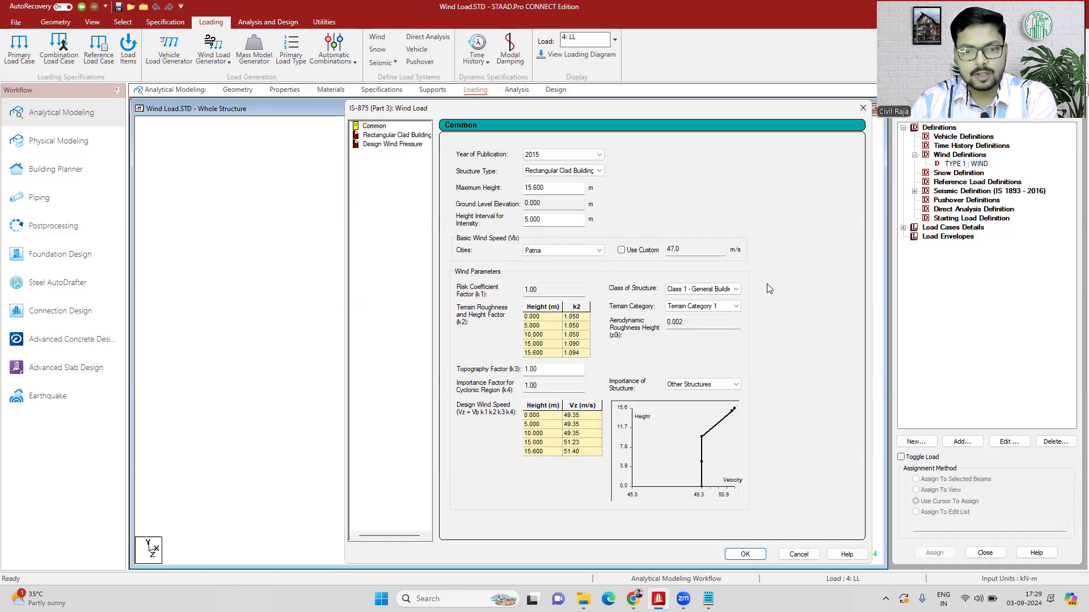
{"action": "left_click", "coordinate": [732, 307]}
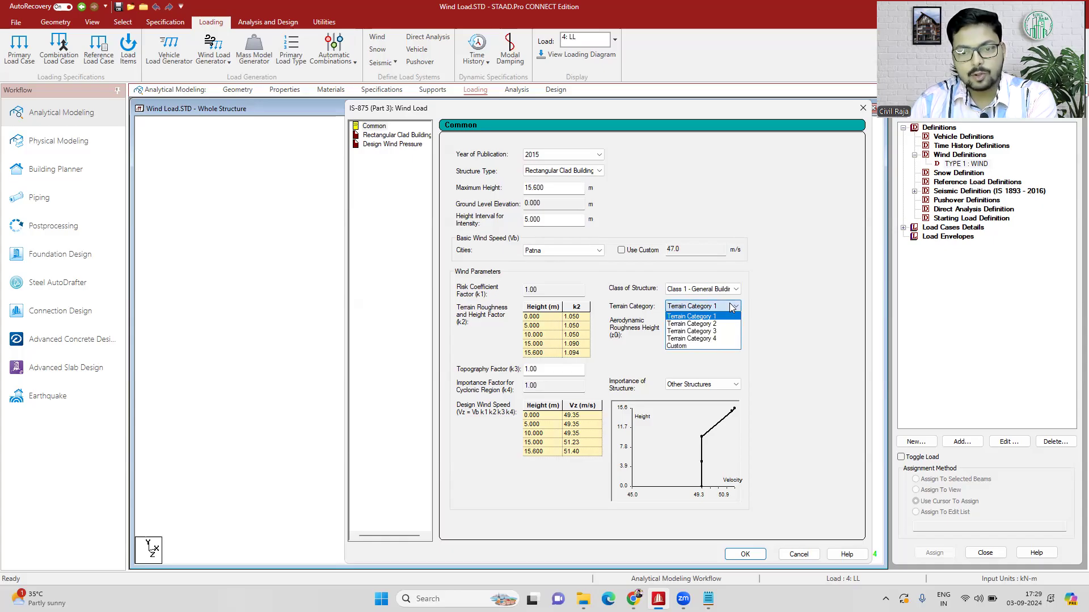
{"action": "left_click", "coordinate": [732, 306]}
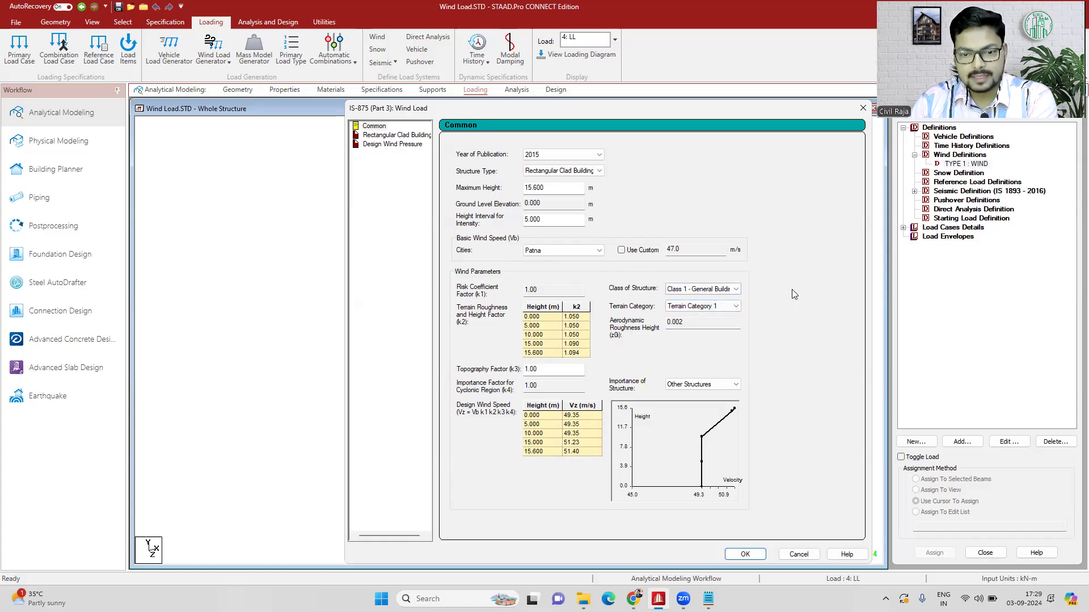
{"action": "left_click", "coordinate": [752, 555]}
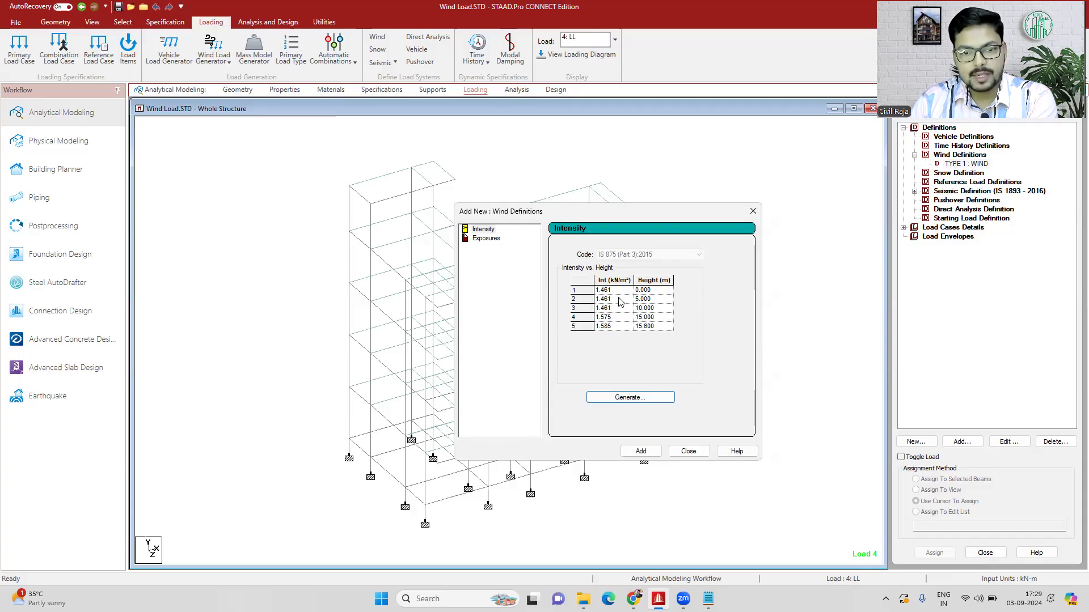
{"action": "left_click", "coordinate": [640, 452]}
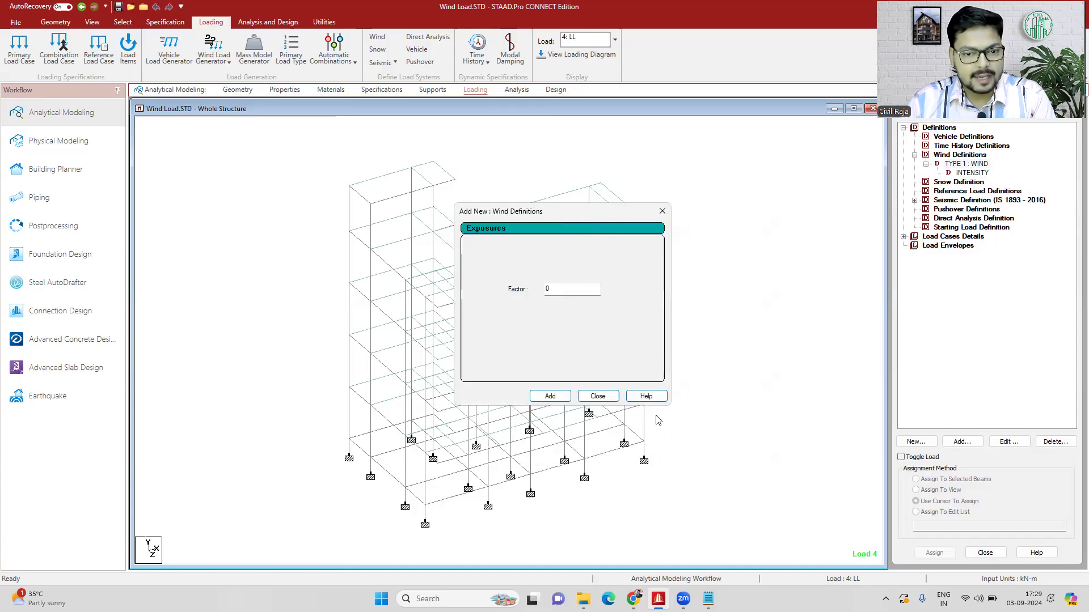
- Add an exposure factor of 0.9 to the TYPE 1 : WIND definition and close the dialog
{"action": "left_click", "coordinate": [576, 288]}
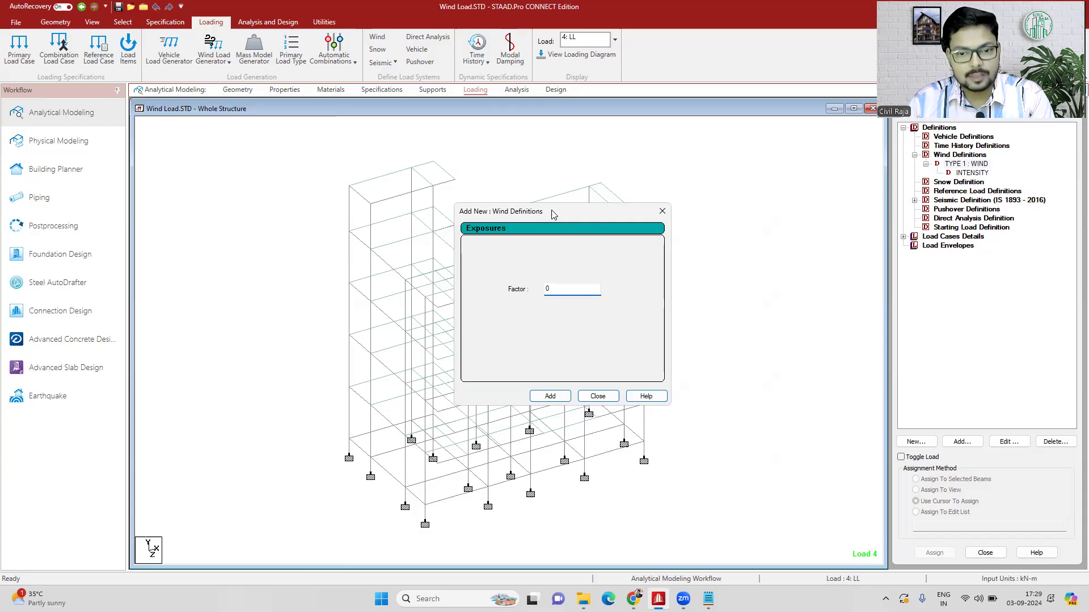
{"action": "left_click_drag", "start_coordinate": [554, 215], "coordinate": [790, 206]}
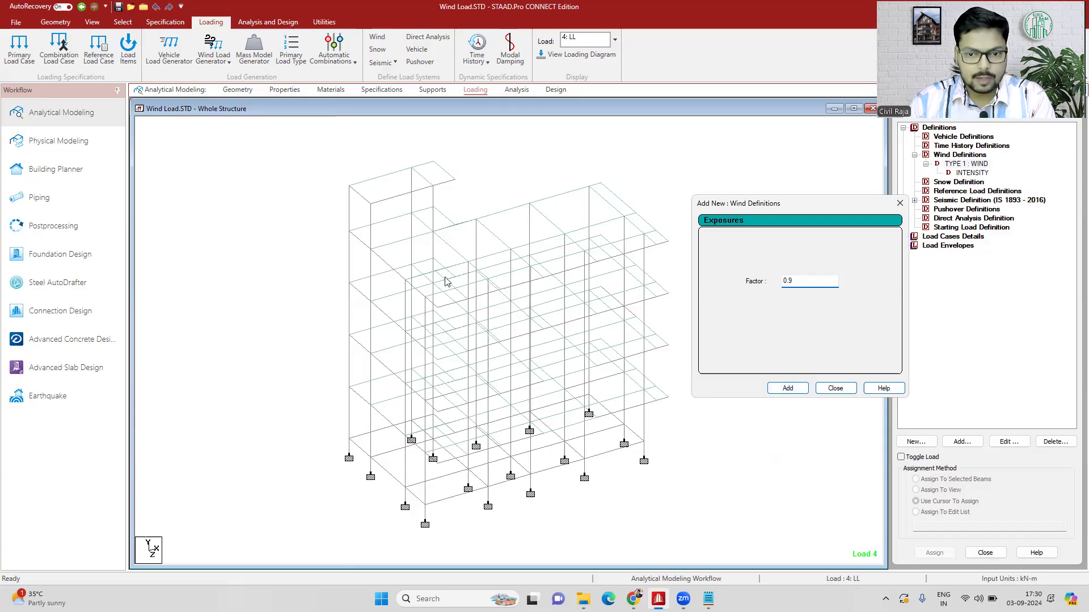
{"action": "left_click", "coordinate": [787, 389]}
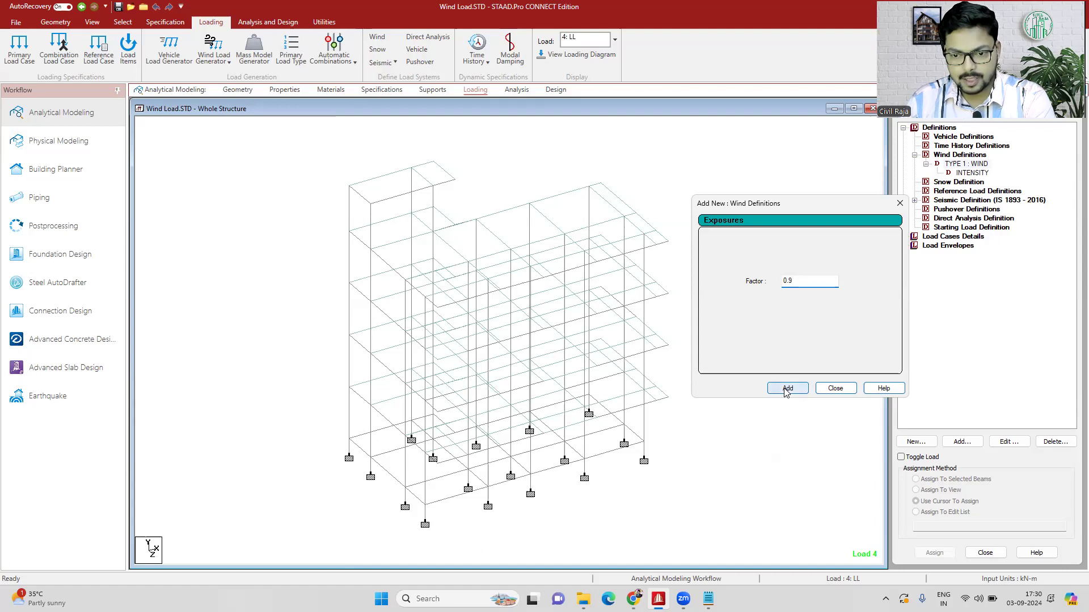
{"action": "left_click", "coordinate": [835, 389]}
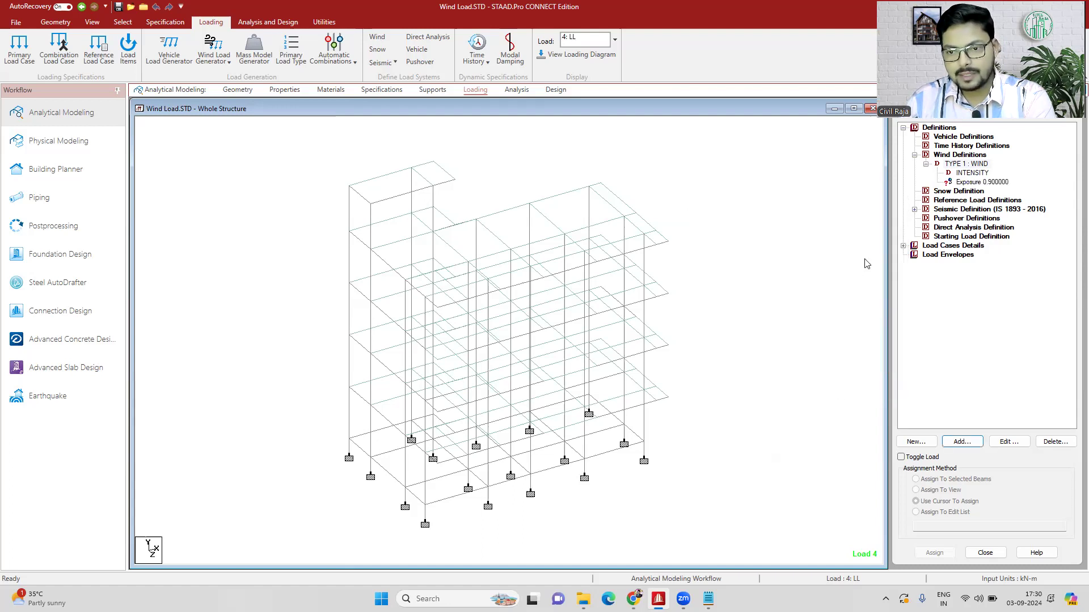
- Assign the 0.9 exposure to all nodes in the view, and clear the node selection
{"action": "left_click", "coordinate": [980, 180]}
{"action": "left_click", "coordinate": [940, 490]}
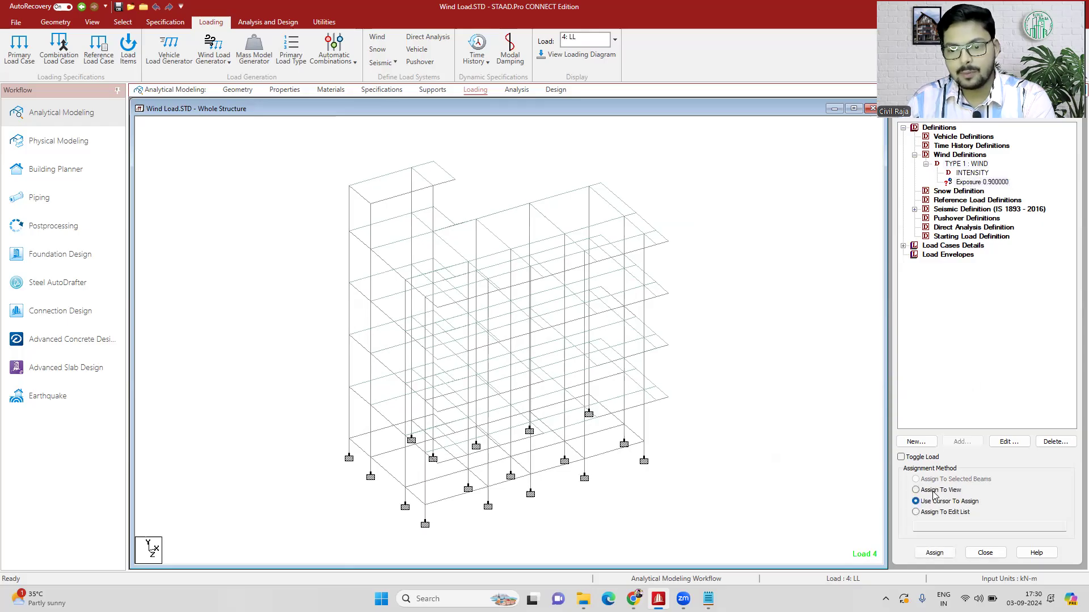
{"action": "left_click", "coordinate": [935, 553]}
{"action": "left_click", "coordinate": [1008, 362]}
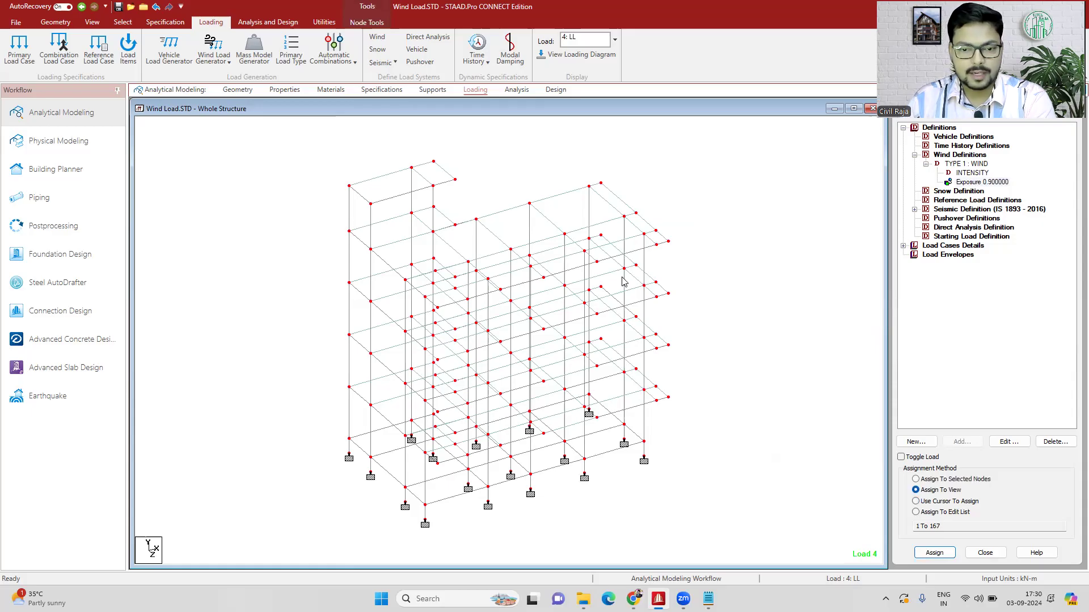
{"action": "left_click", "coordinate": [775, 258]}
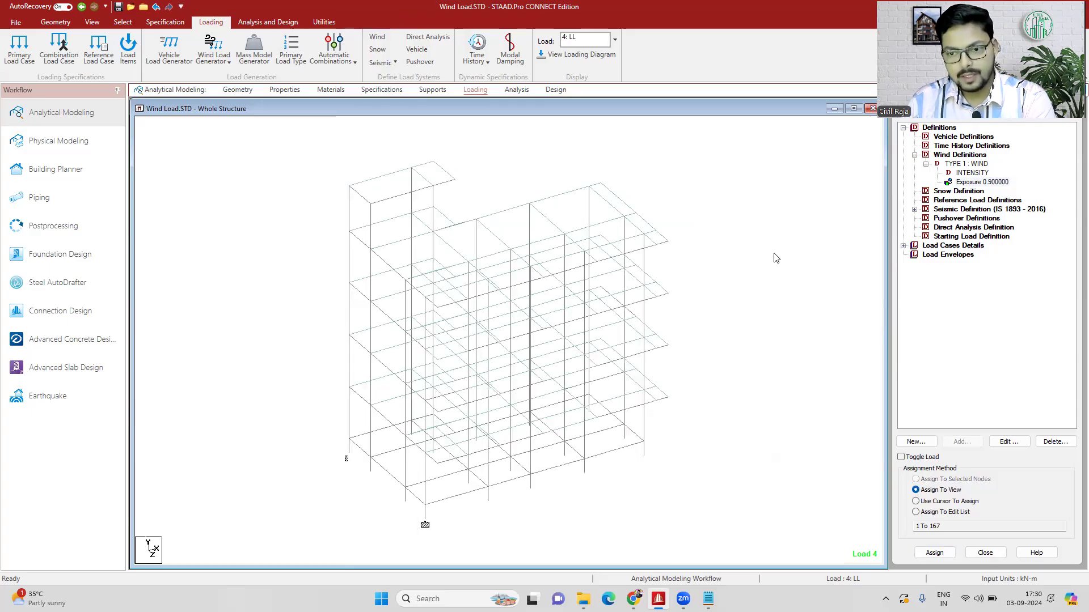
- Add primary load case 5 with loading type Wind and the title WL +X
{"action": "left_click", "coordinate": [904, 245]}
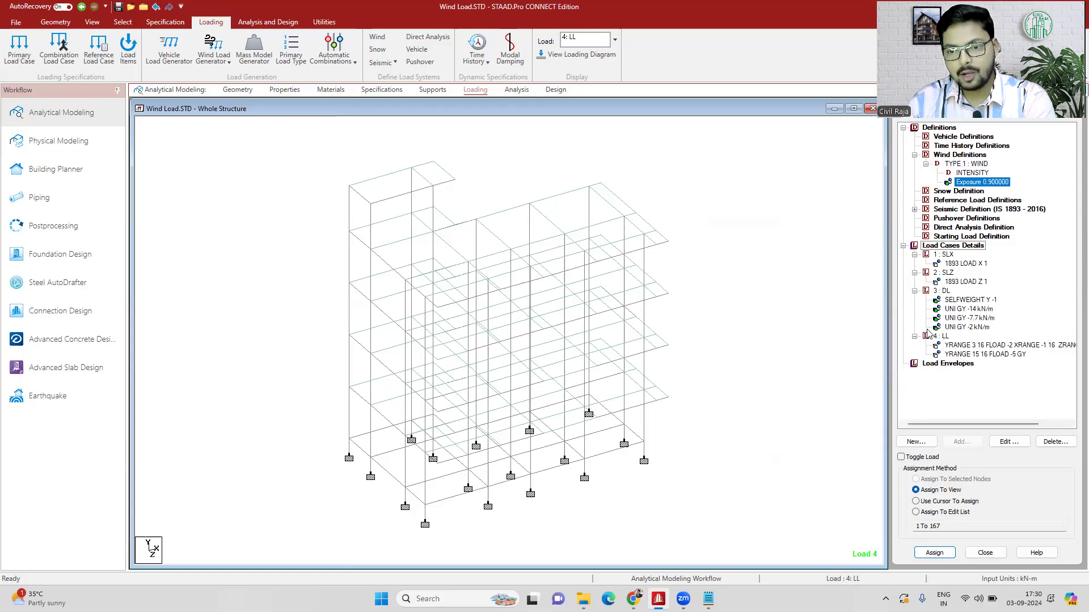
{"action": "left_click", "coordinate": [954, 249]}
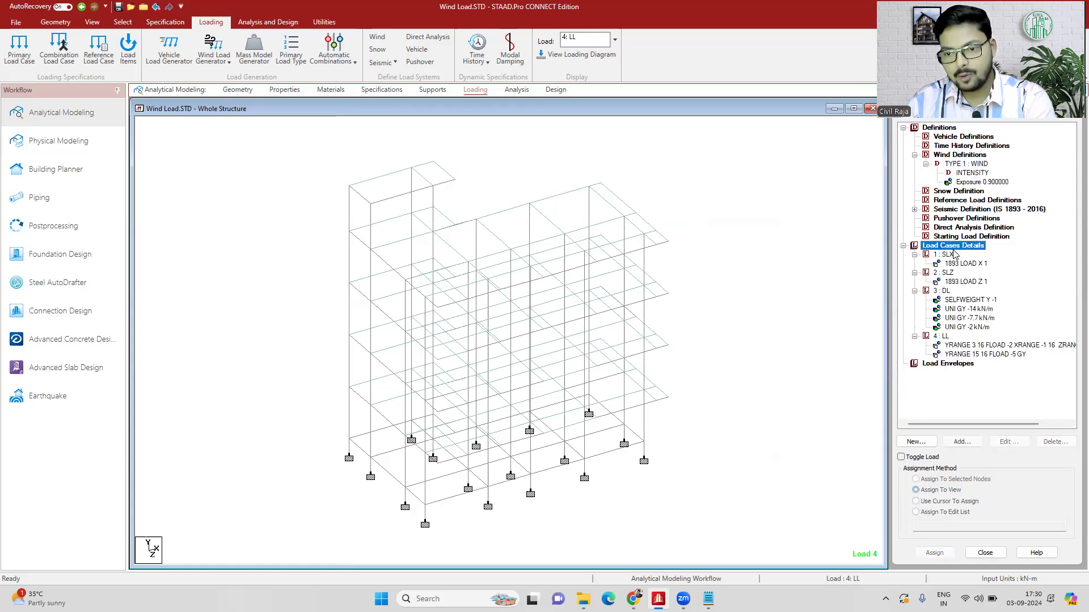
{"action": "left_click", "coordinate": [960, 442]}
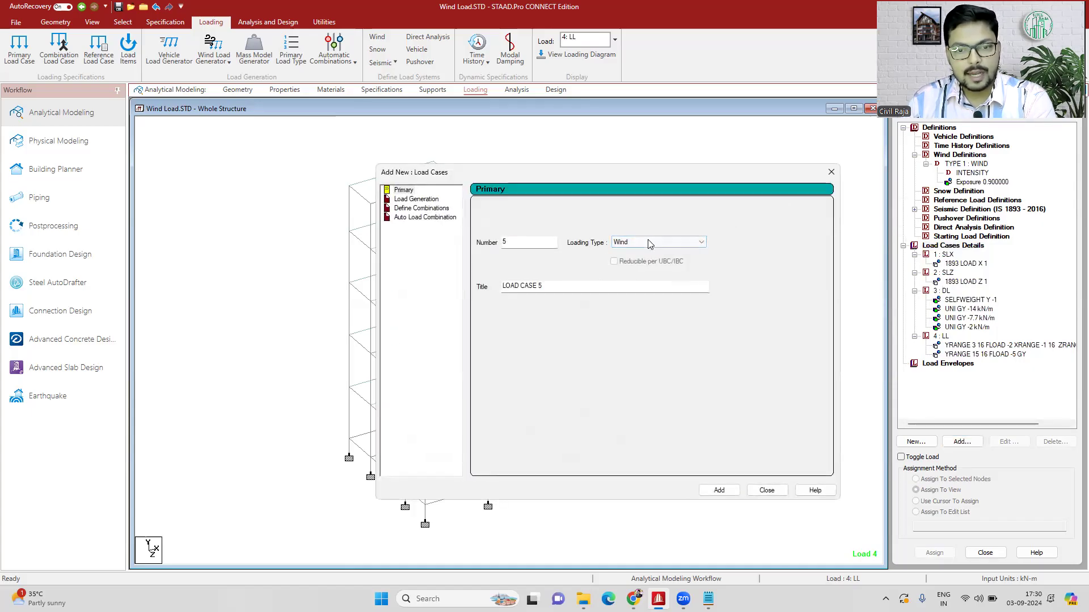
{"action": "left_click_drag", "start_coordinate": [546, 286], "coordinate": [464, 288]}
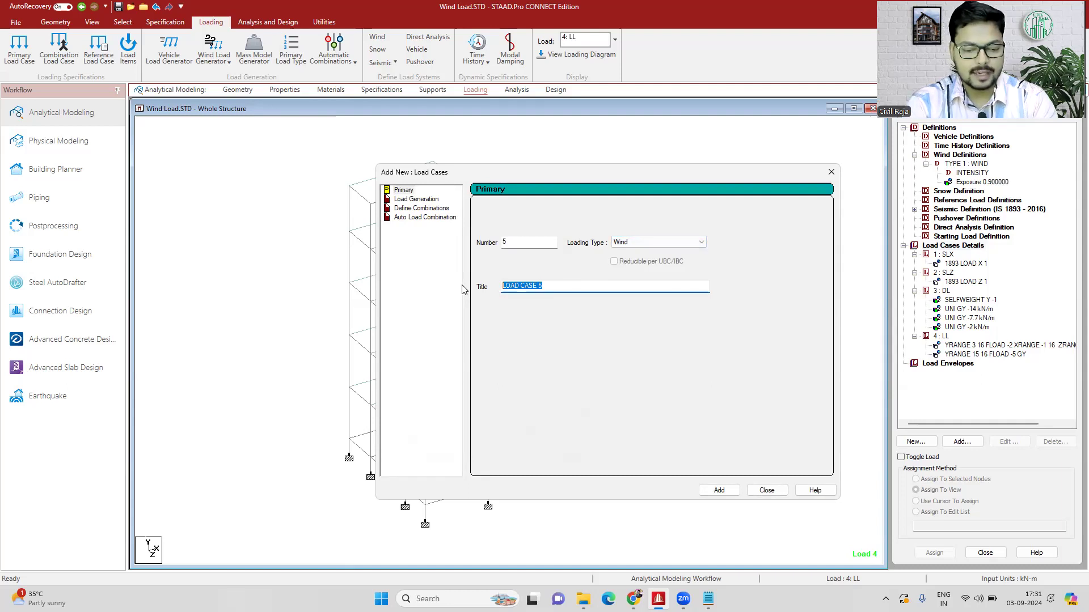
{"action": "type", "text": "WL +X"}
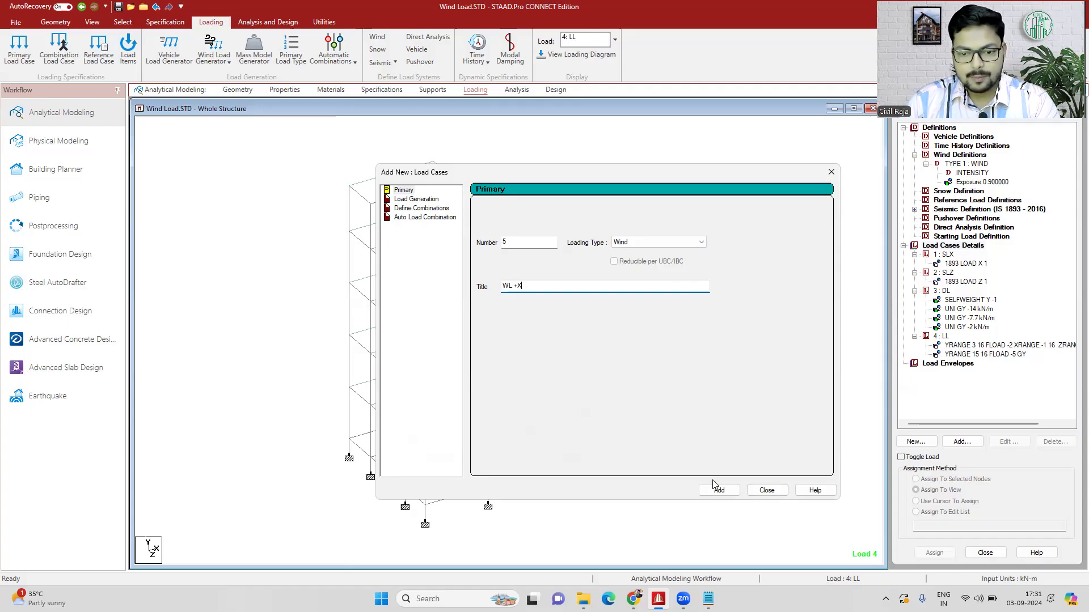
{"action": "left_click", "coordinate": [715, 488]}
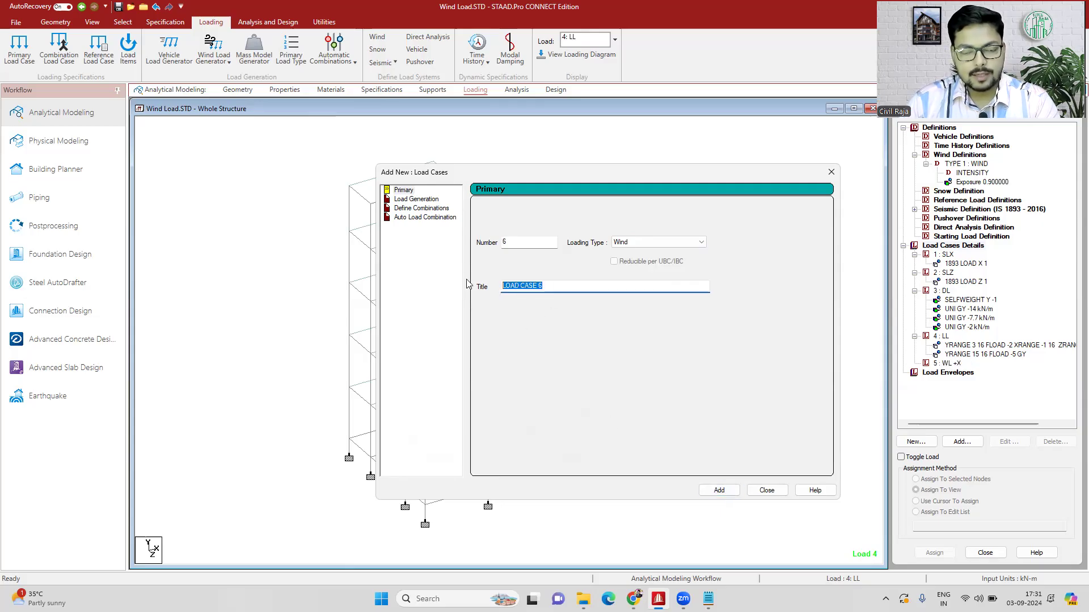
- Add two more primary load cases of type Wind: number 6 titled WL -X and number 7 titled WL +Z
{"action": "type", "text": "WL"}
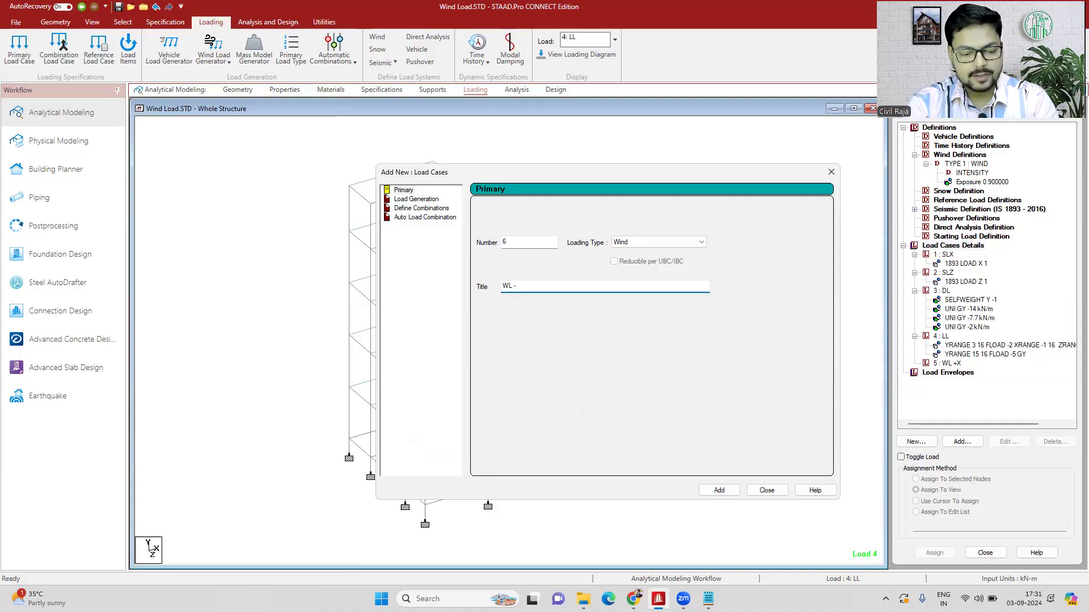
{"action": "type", "text": " -X"}
{"action": "left_click", "coordinate": [719, 490]}
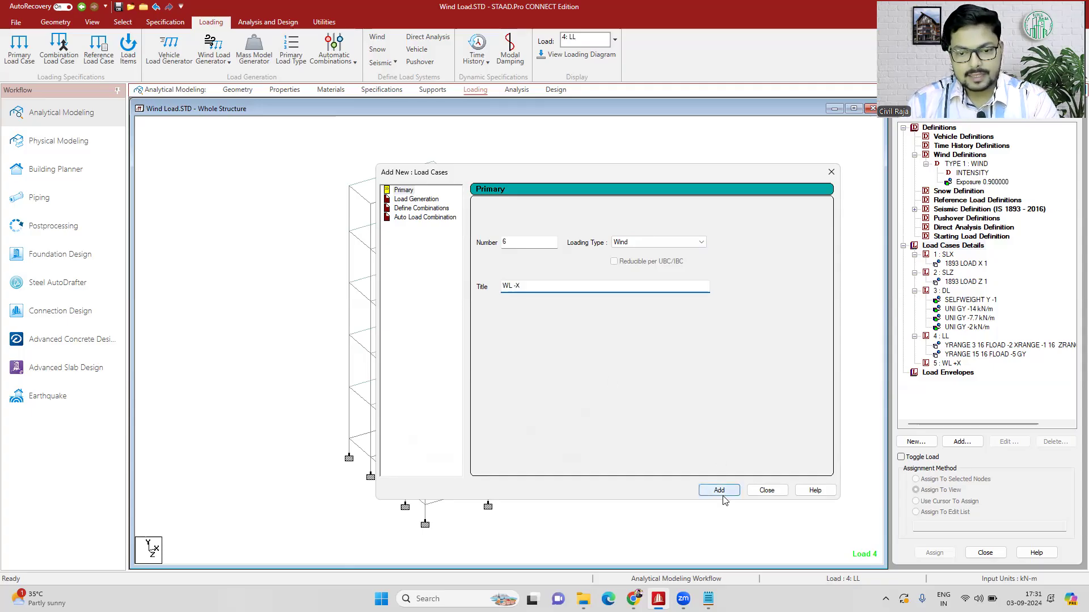
{"action": "type", "text": "W"}
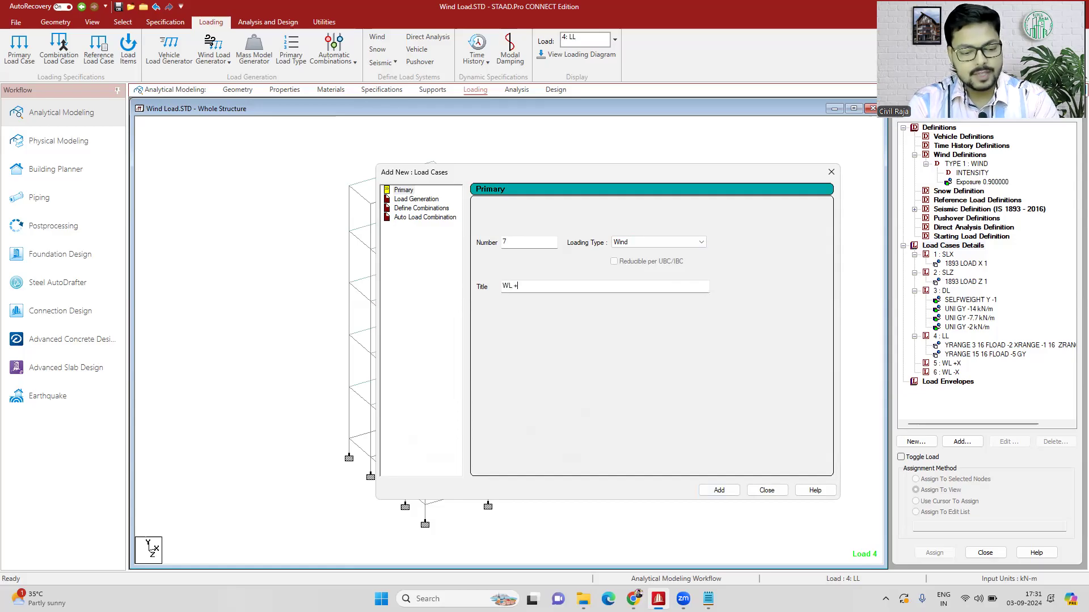
{"action": "key", "text": "Return"}
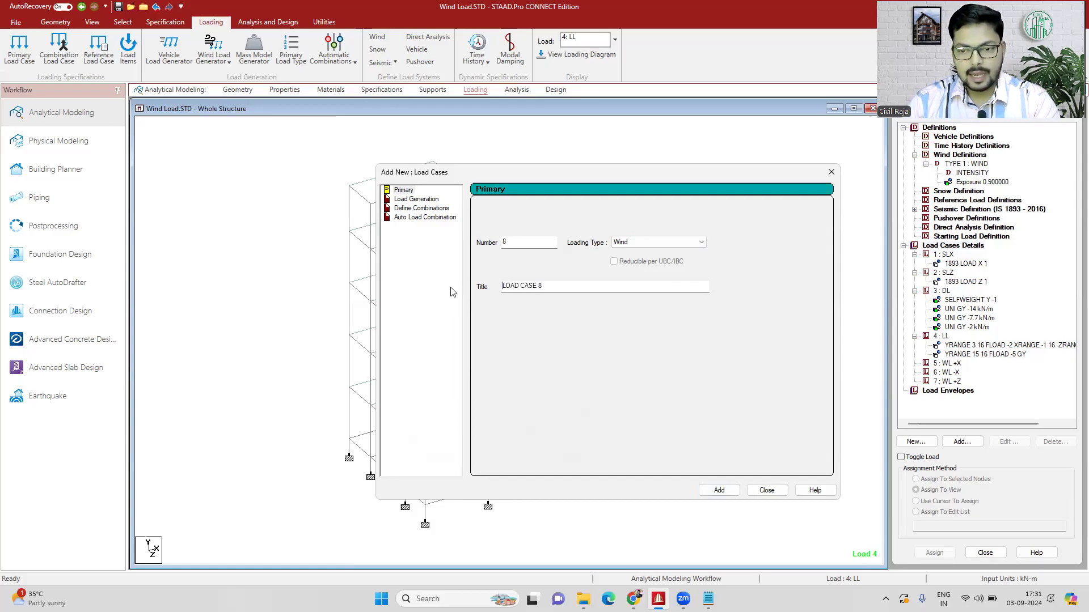
- Add primary load case 8 with loading type Wind and the title WL -Z, and close the dialog
{"action": "key", "text": "Delete"}
{"action": "key", "text": "Delete"}
{"action": "key", "text": "Delete"}
{"action": "key", "text": "Delete"}
{"action": "key", "text": "Delete"}
{"action": "key", "text": "Delete"}
{"action": "key", "text": "Delete"}
{"action": "key", "text": "Delete"}
{"action": "key", "text": "Delete"}
{"action": "key", "text": "Delete"}
{"action": "key", "text": "Delete"}
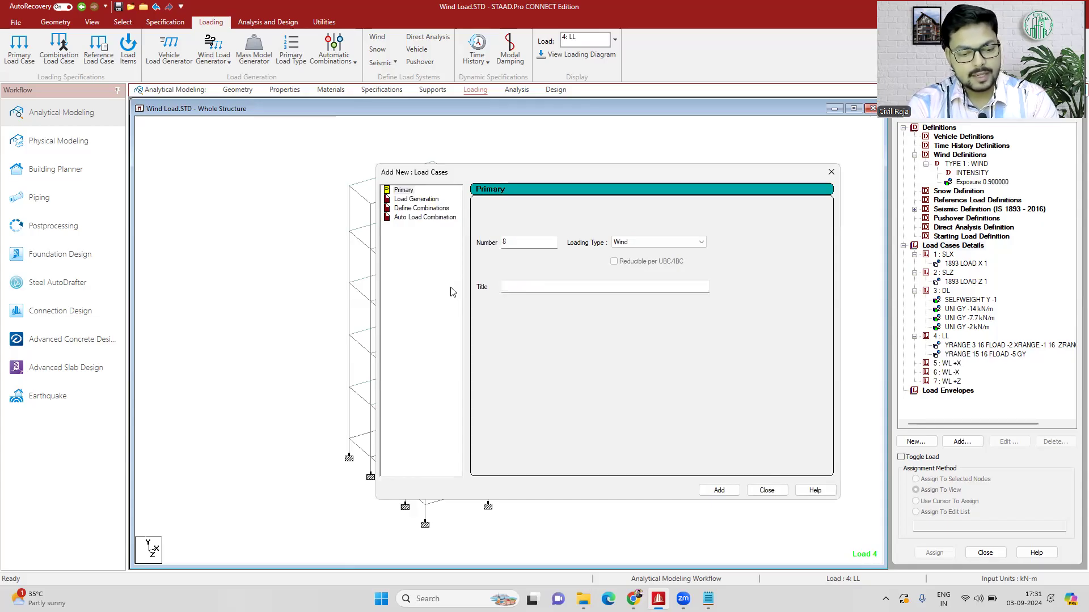
{"action": "type", "text": "WL -Z"}
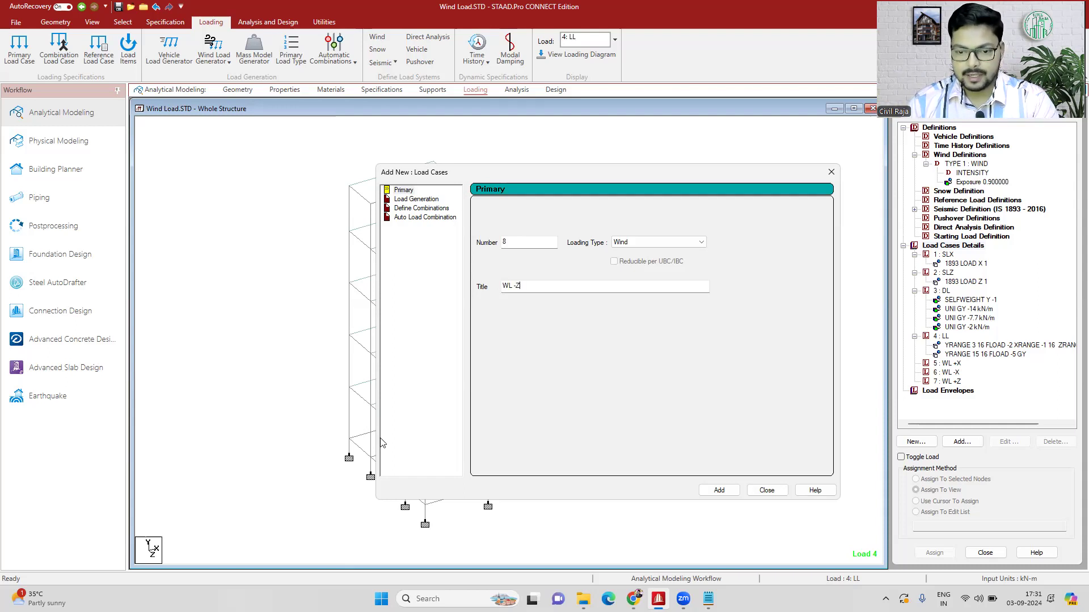
{"action": "left_click", "coordinate": [716, 490]}
{"action": "left_click", "coordinate": [763, 491]}
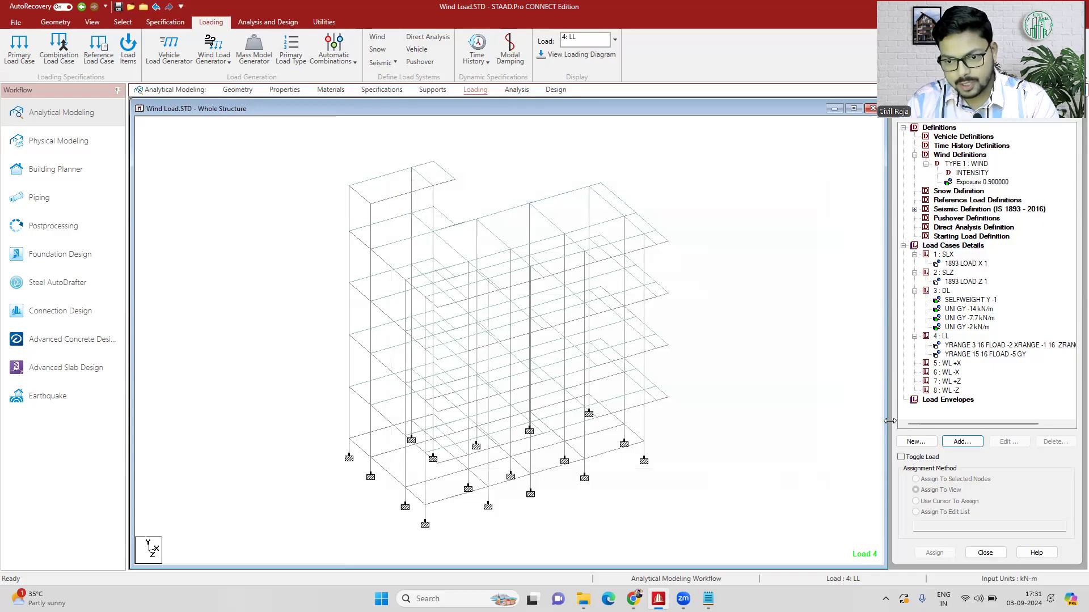
- Start a static Wind Load item for load case 5 : WL +X after viewing the dynamic variant, keeping wind type 1 : Regular
{"action": "left_click", "coordinate": [951, 363]}
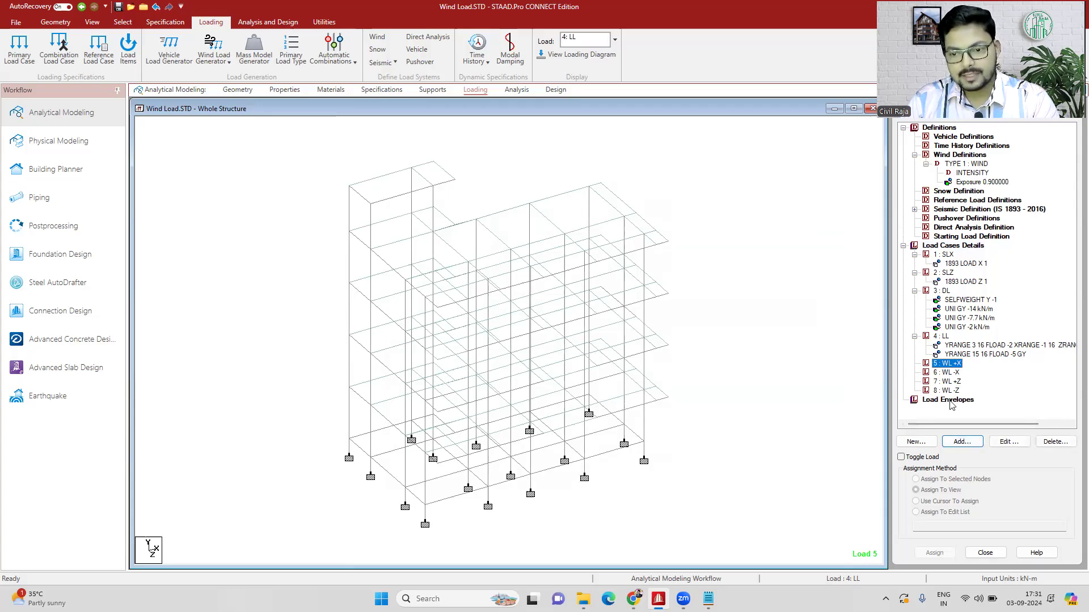
{"action": "left_click", "coordinate": [966, 445]}
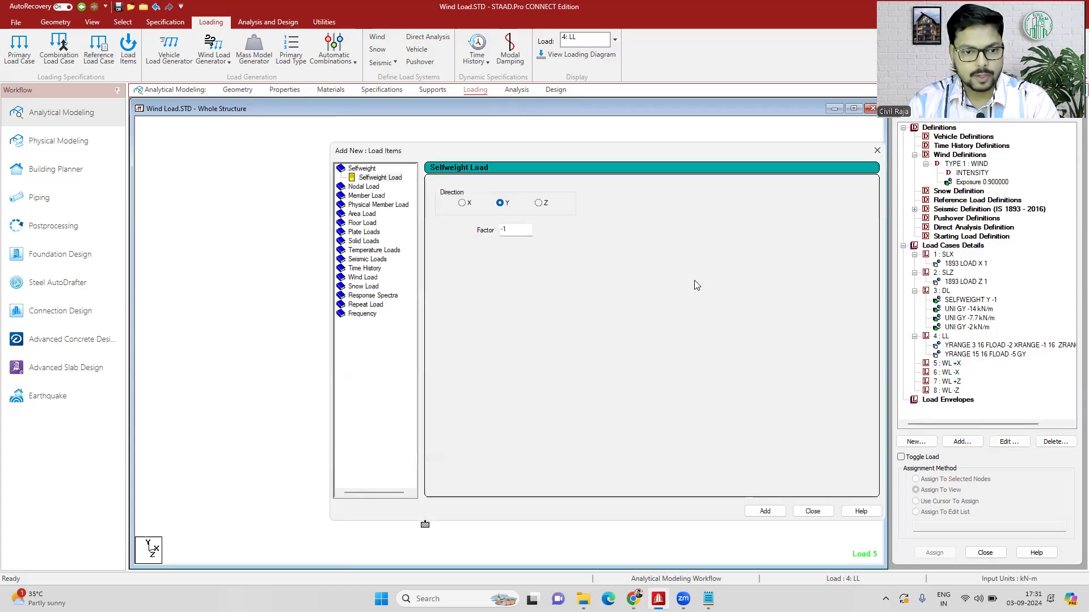
{"action": "left_click", "coordinate": [369, 279]}
{"action": "left_click", "coordinate": [375, 286]}
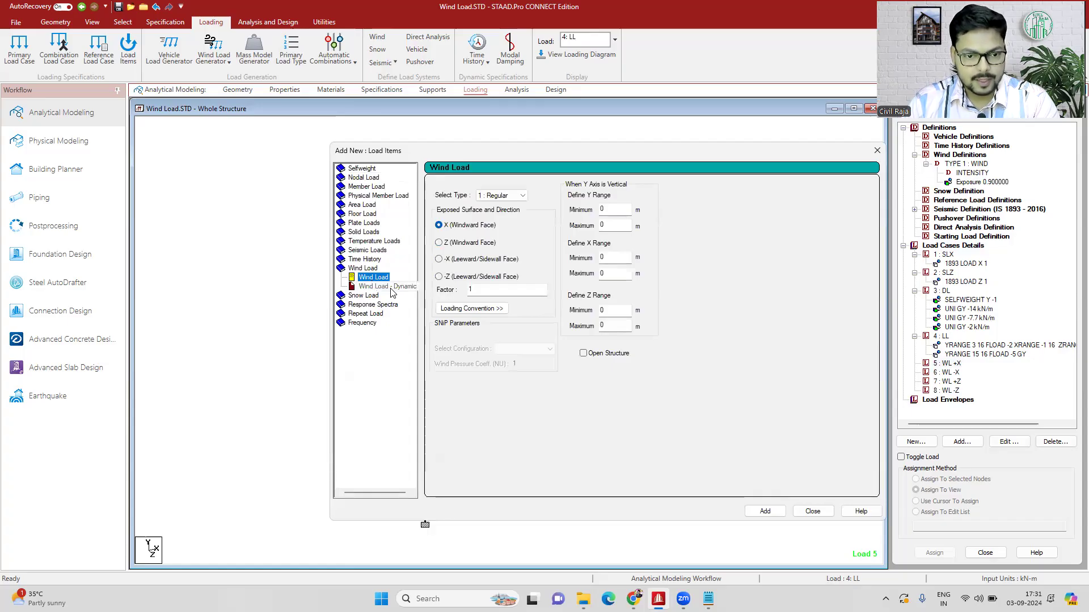
{"action": "key", "text": "Up"}
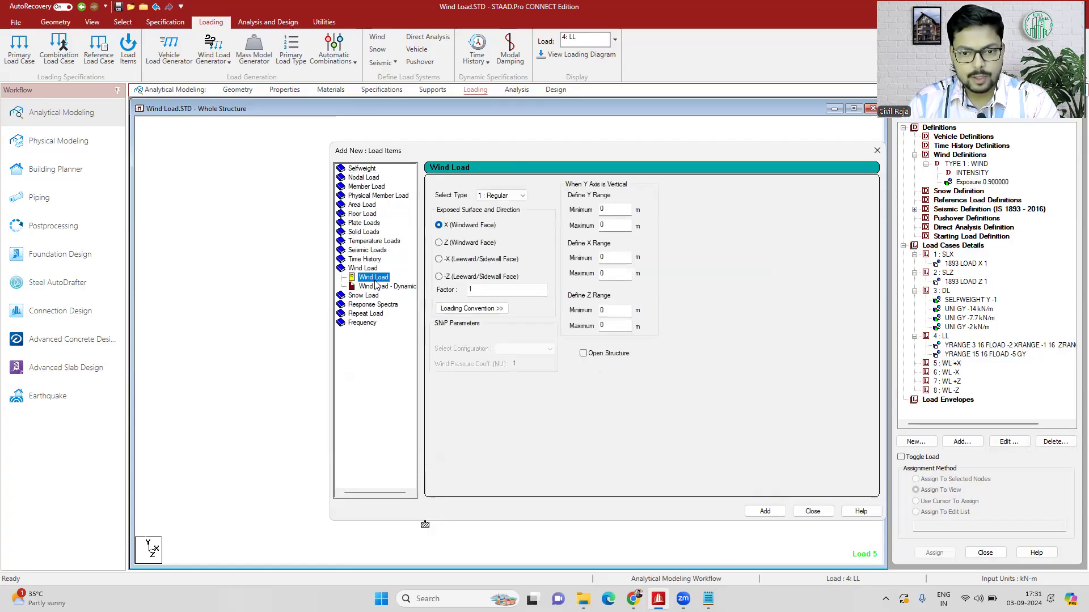
{"action": "left_click", "coordinate": [383, 288]}
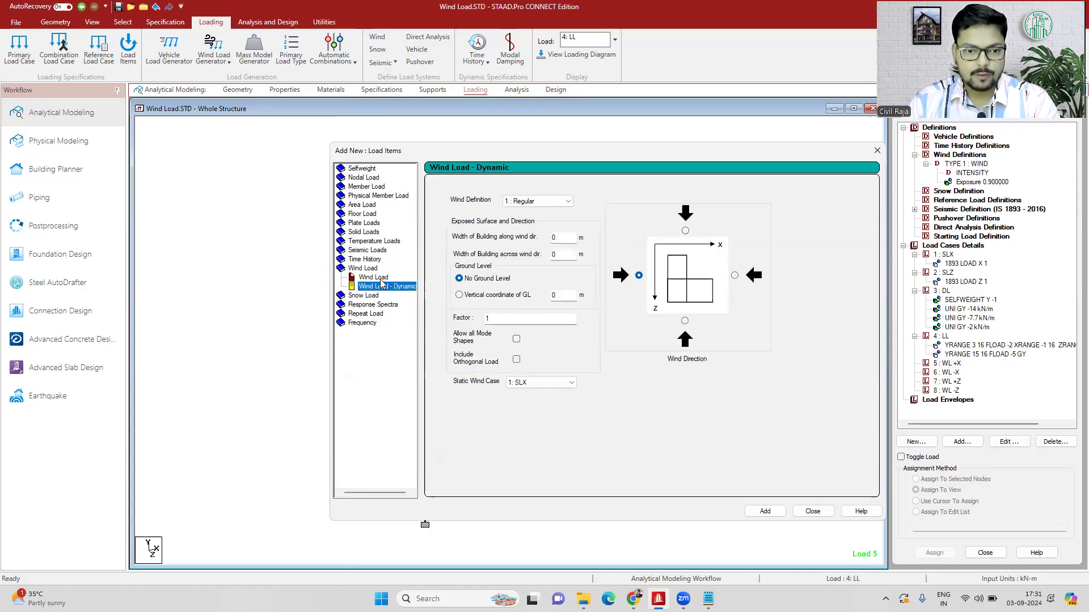
{"action": "left_click", "coordinate": [382, 278]}
{"action": "left_click", "coordinate": [513, 198]}
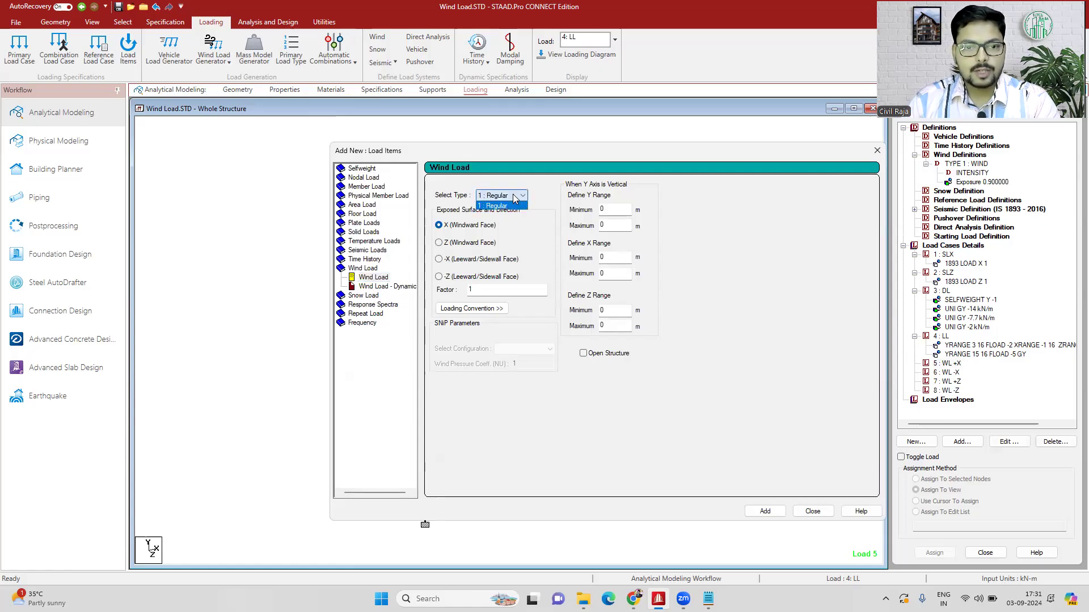
{"action": "left_click", "coordinate": [515, 198]}
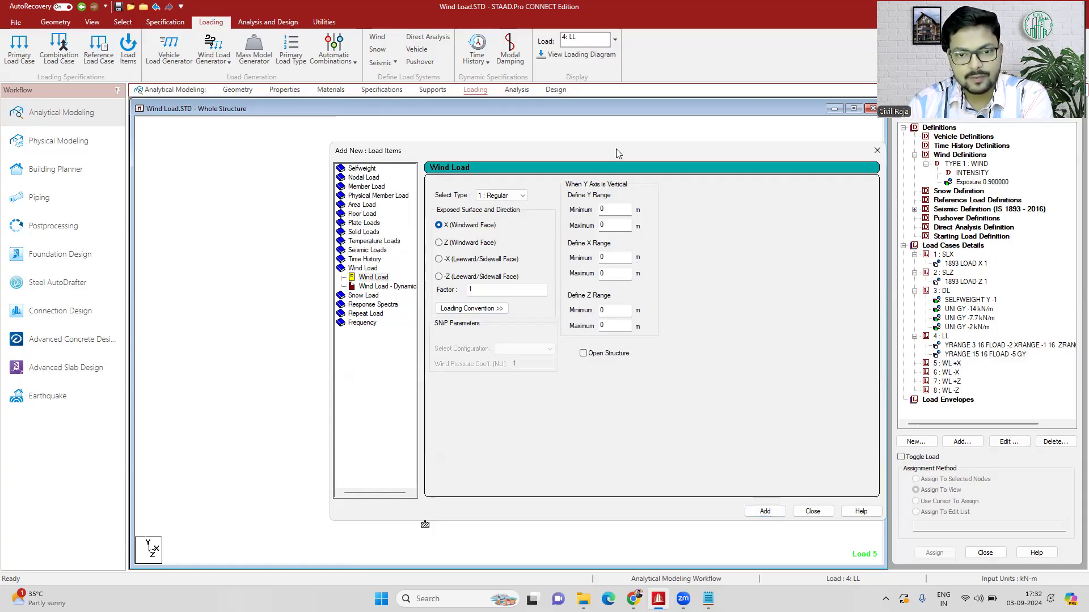
- Add the wind load on the X (Windward Face) with factor 1 to WL +X, and close the dialog
{"action": "left_click_drag", "start_coordinate": [618, 153], "coordinate": [921, 194]}
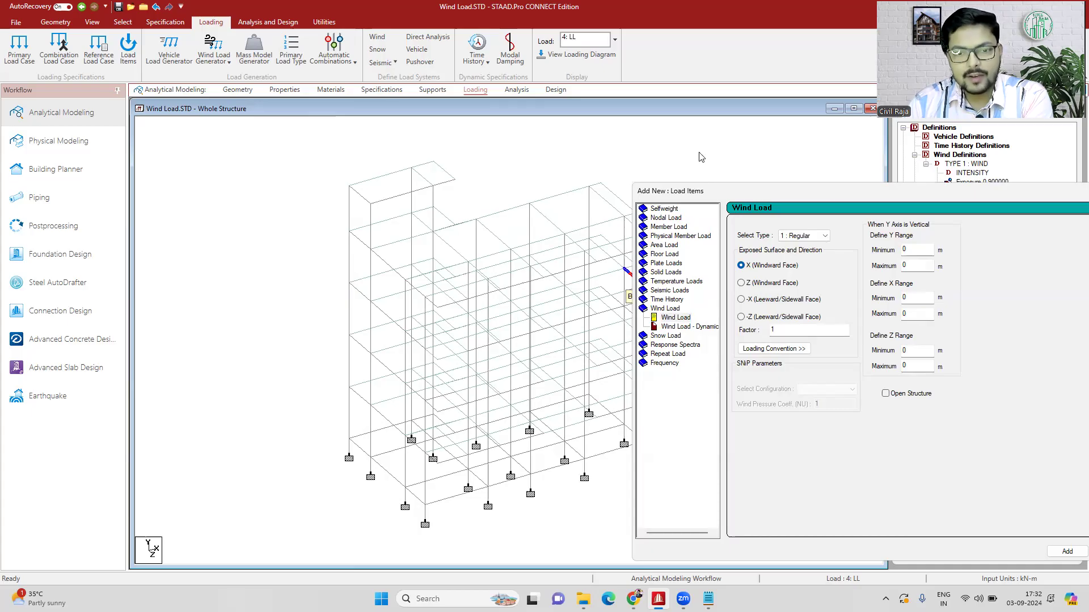
{"action": "left_click_drag", "start_coordinate": [833, 193], "coordinate": [699, 153]}
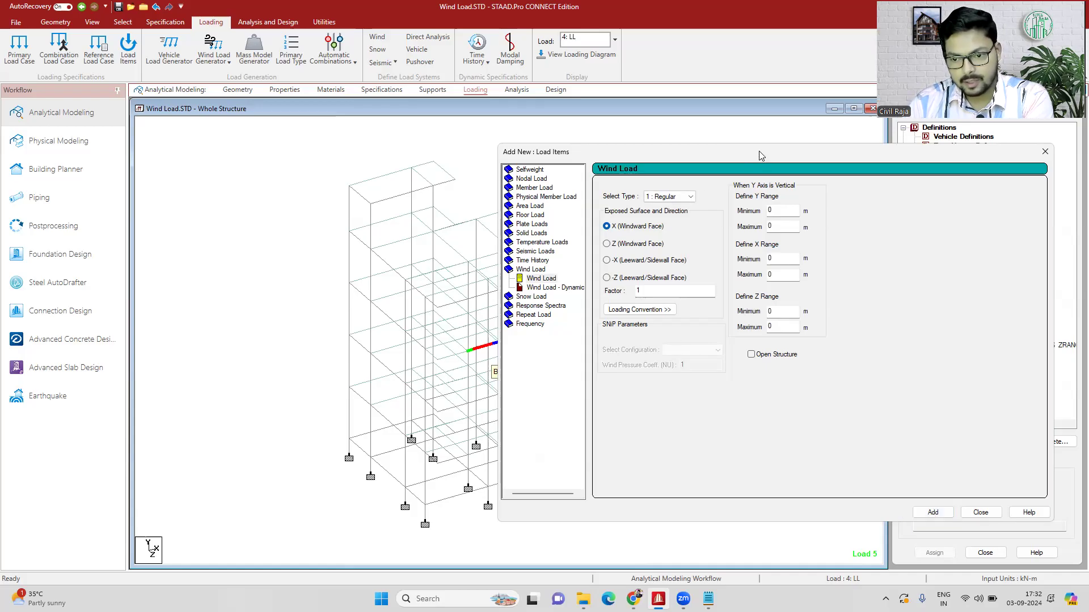
{"action": "left_click_drag", "start_coordinate": [761, 155], "coordinate": [513, 113]}
{"action": "left_click", "coordinate": [733, 471]}
- Add a wind load to case 6 : WL -X on the -X (Leeward/Sidewall Face) with factor -1, and close the dialog
{"action": "left_click", "coordinate": [941, 381]}
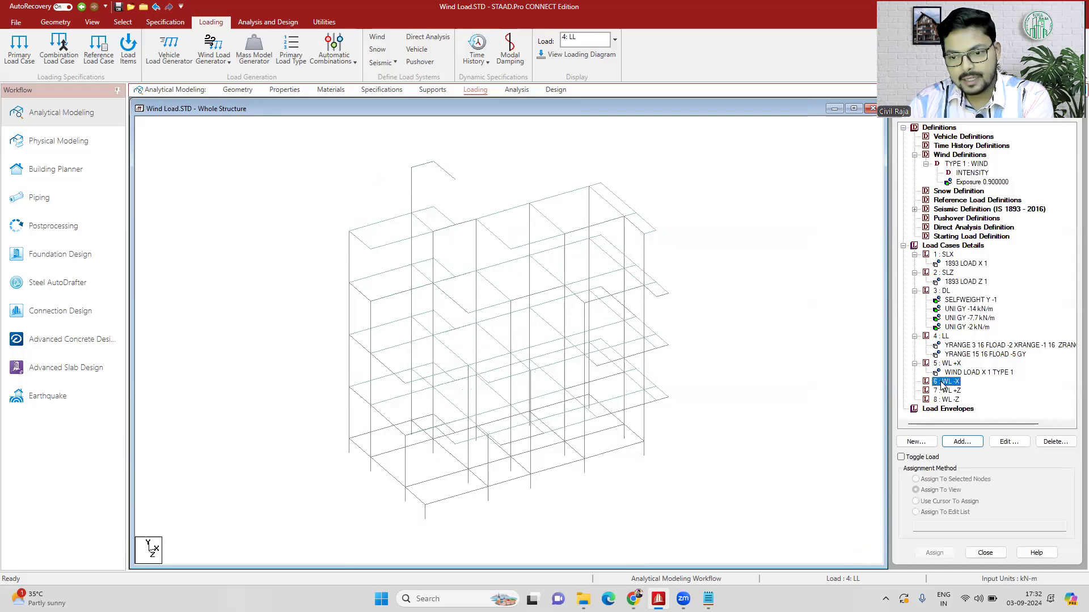
{"action": "left_click", "coordinate": [951, 445]}
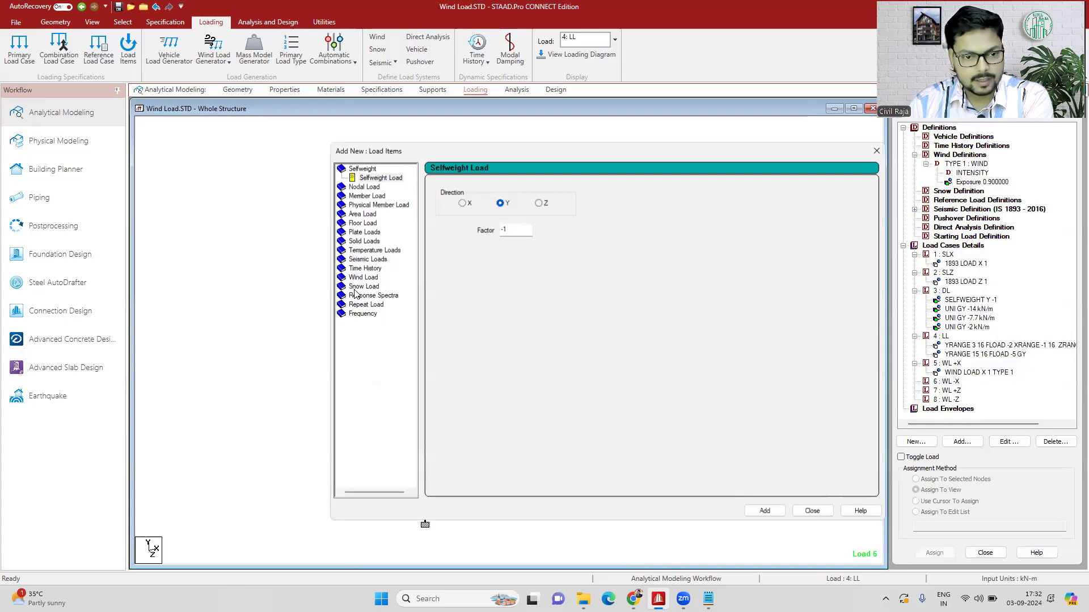
{"action": "left_click", "coordinate": [363, 277]}
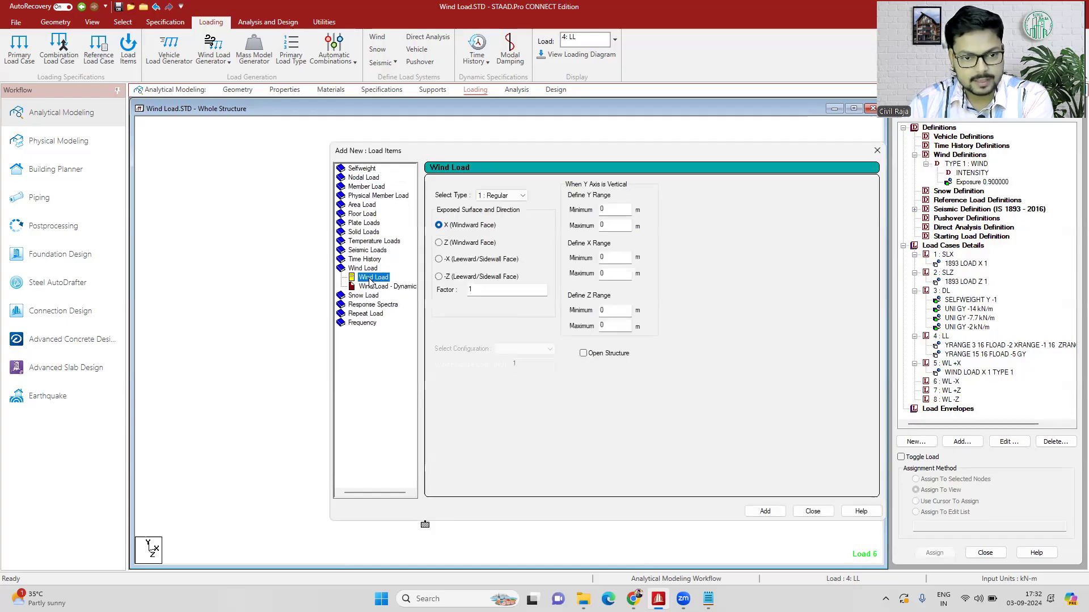
{"action": "left_click", "coordinate": [439, 259]}
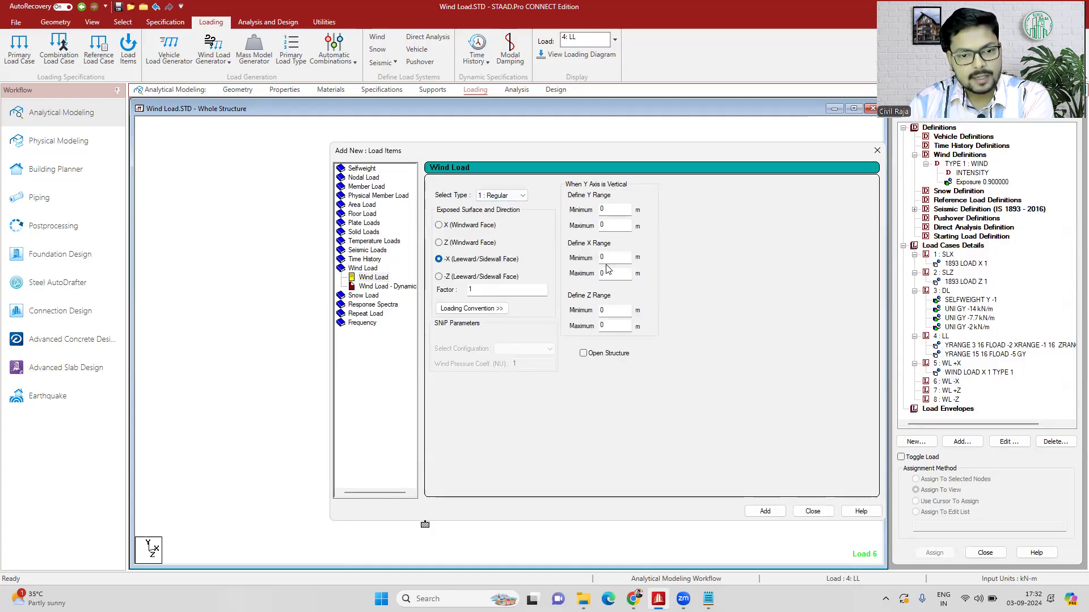
{"action": "left_click", "coordinate": [471, 291]}
{"action": "key", "text": "BackSpace"}
{"action": "type", "text": "-1"}
{"action": "left_click", "coordinate": [764, 511]}
{"action": "left_click", "coordinate": [812, 511]}
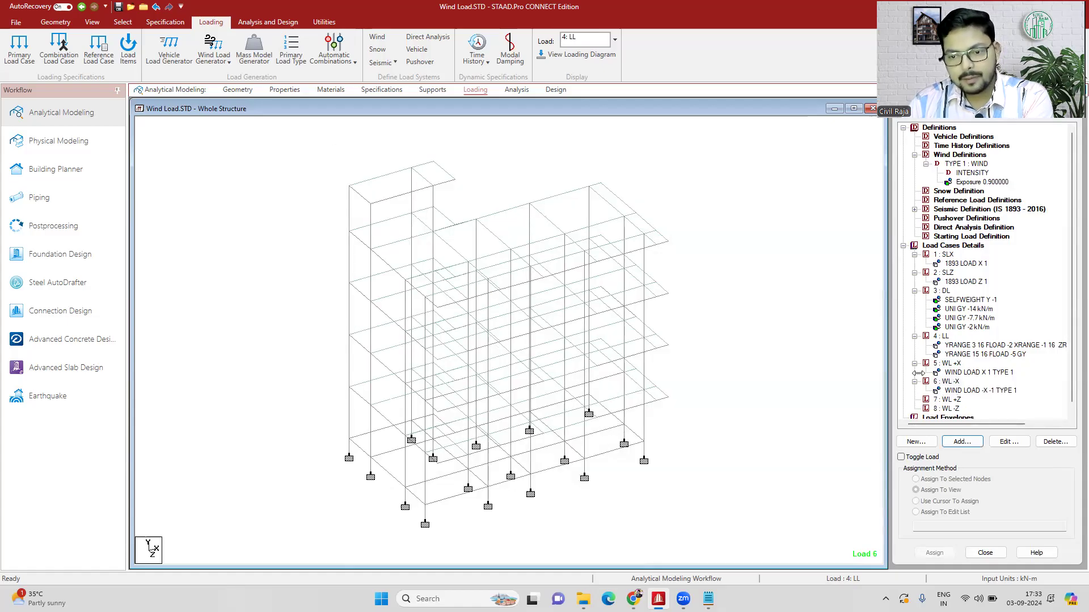
- Add a wind load to case 7 : WL +Z on the Z (Windward Face) with factor 1, and close the dialog
{"action": "left_click", "coordinate": [947, 400]}
{"action": "left_click", "coordinate": [960, 442]}
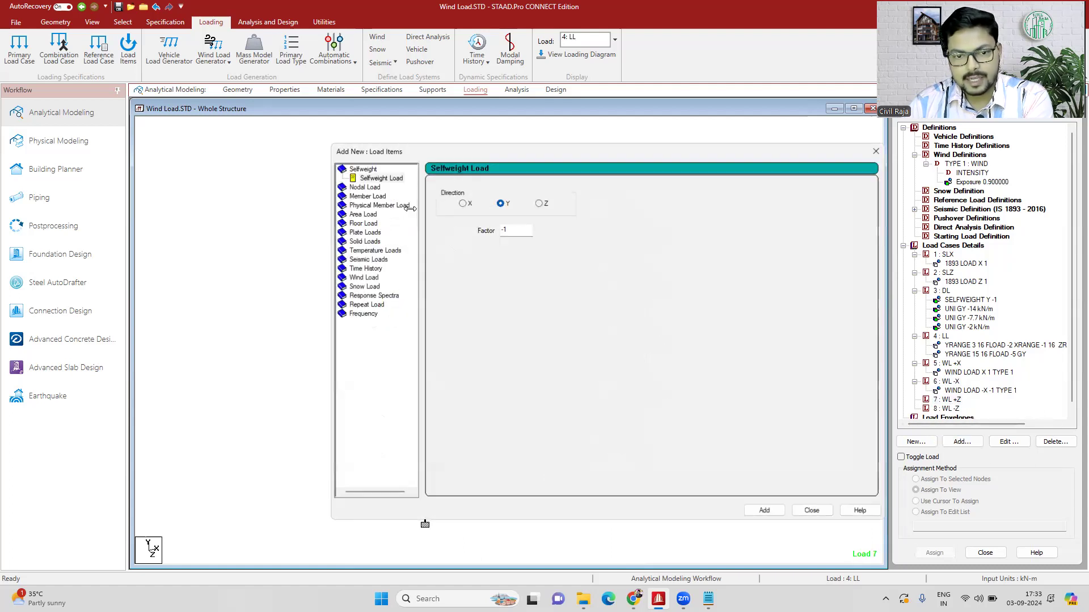
{"action": "left_click", "coordinate": [358, 277]}
{"action": "left_click", "coordinate": [439, 242]}
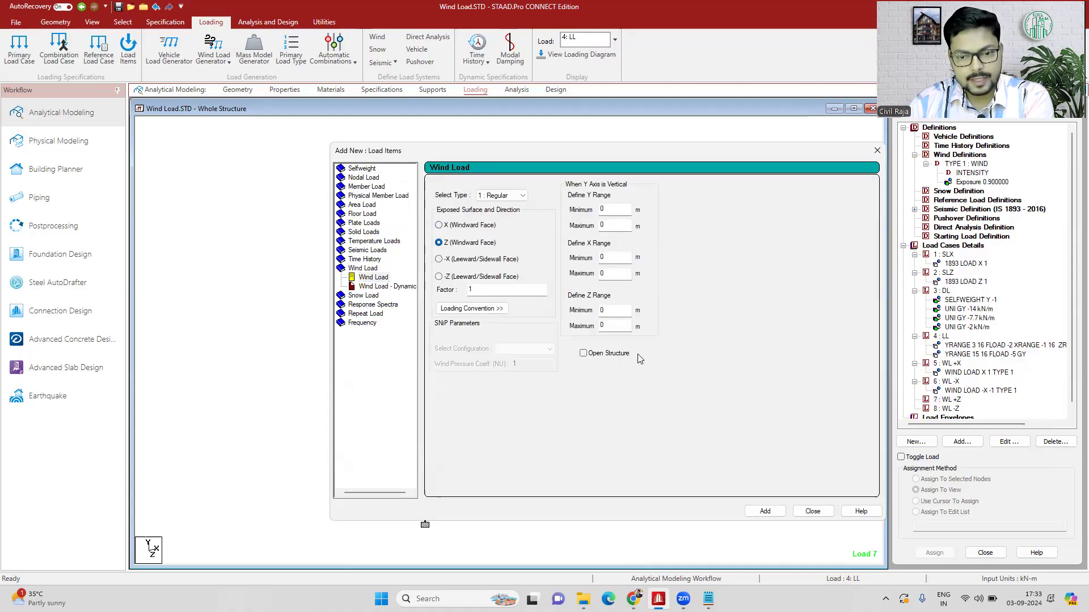
{"action": "left_click", "coordinate": [766, 512]}
{"action": "left_click", "coordinate": [814, 511]}
- Add a wind load to case 8 : WL -Z on the -Z (Leeward/Sidewall Face) with factor -1, and close the dialog
{"action": "left_click", "coordinate": [946, 408]}
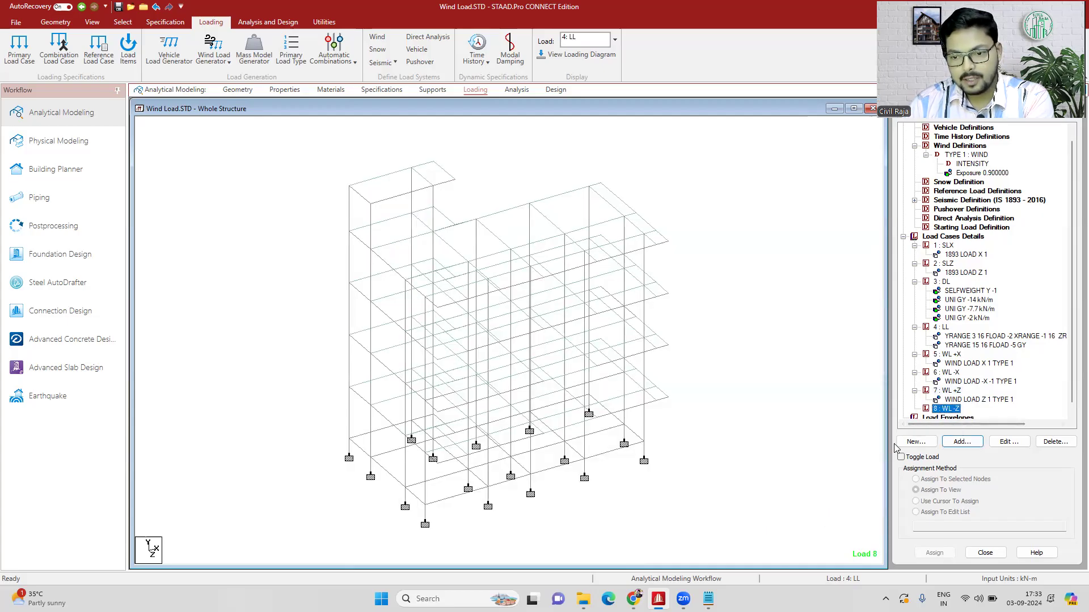
{"action": "left_click", "coordinate": [963, 442]}
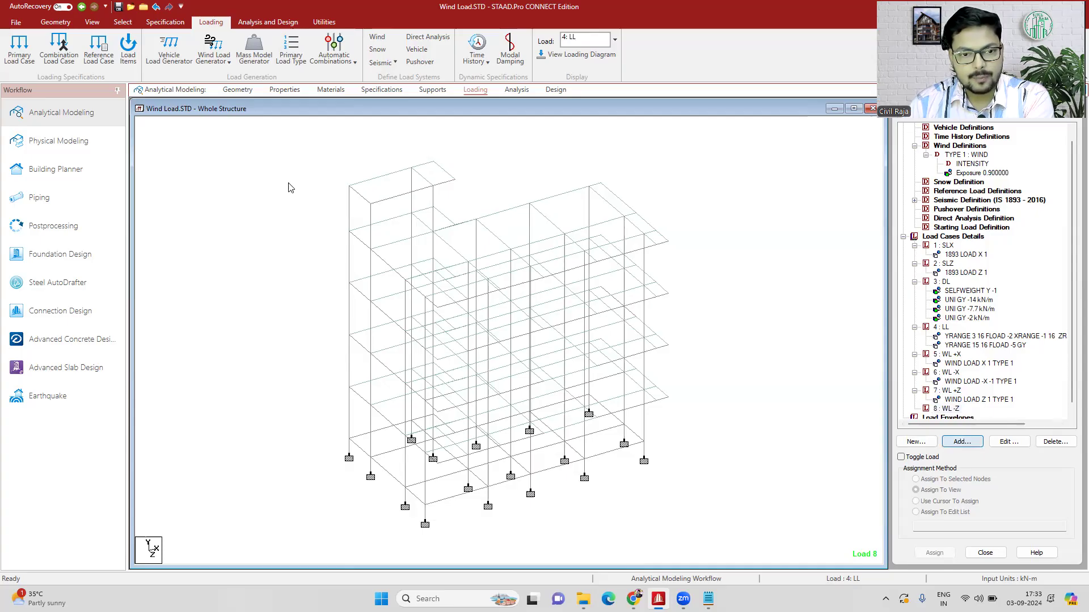
{"action": "left_click", "coordinate": [363, 278]}
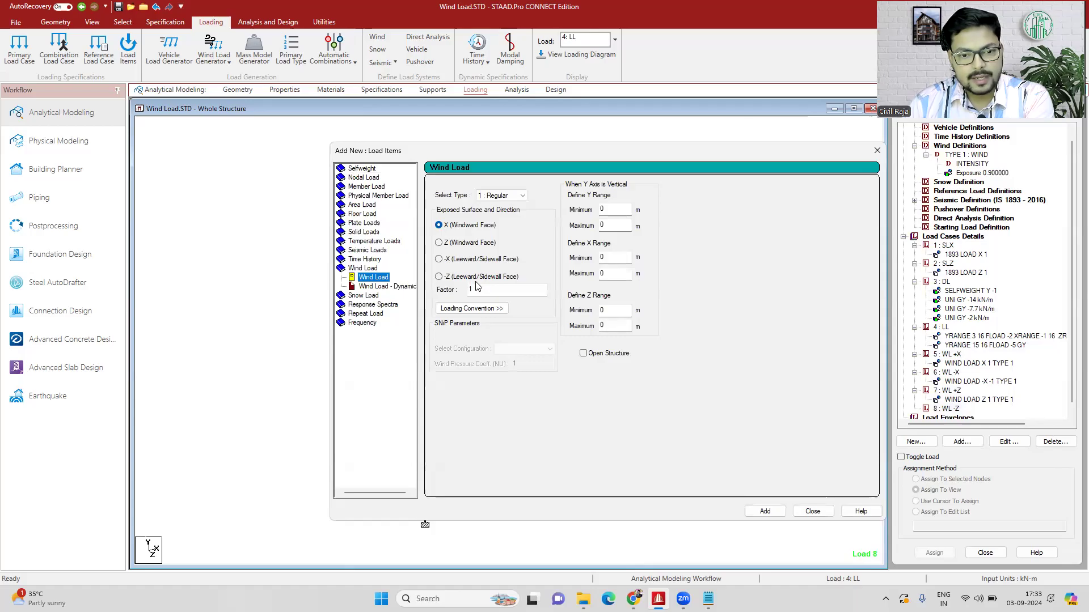
{"action": "left_click", "coordinate": [441, 278]}
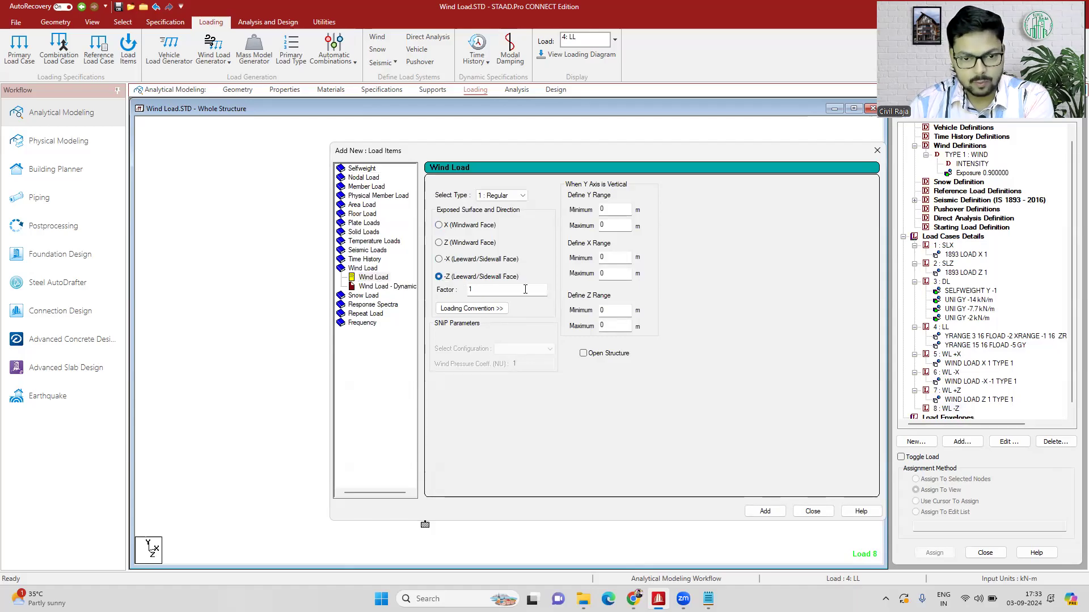
{"action": "left_click", "coordinate": [469, 288]}
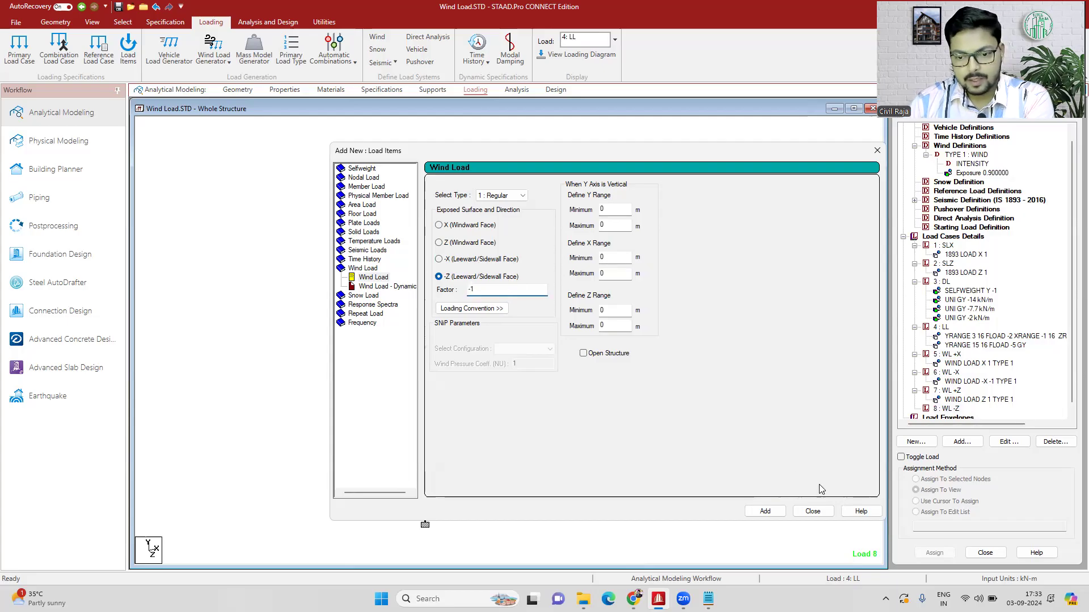
{"action": "left_click", "coordinate": [763, 512]}
{"action": "left_click", "coordinate": [811, 510]}
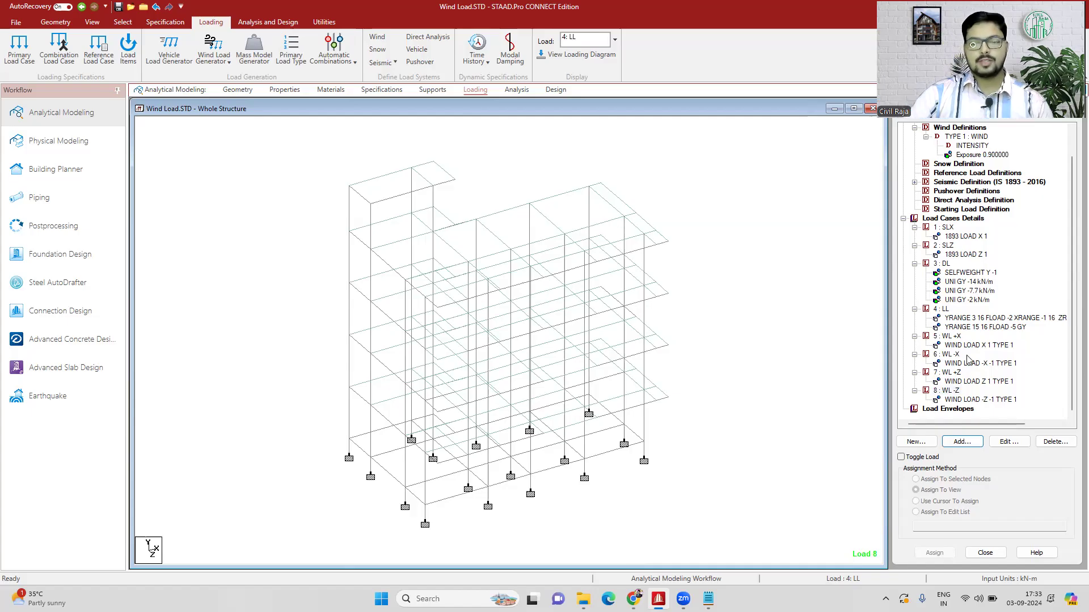
- Look through the Software Training course list in Chrome, and return to STAAD.Pro
{"action": "mouse_move", "coordinate": [634, 599]}
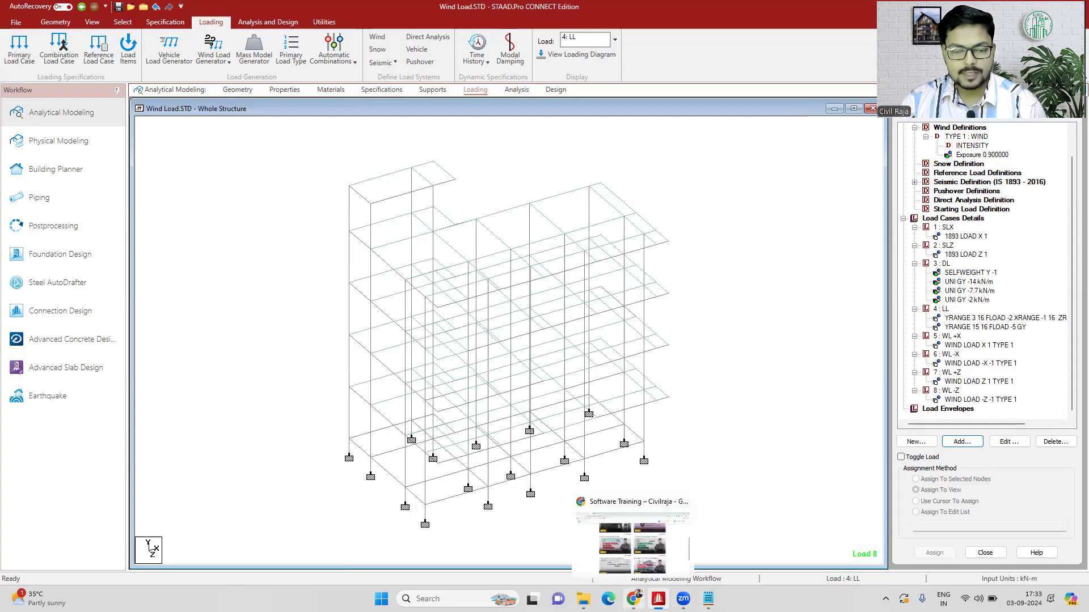
{"action": "left_click", "coordinate": [633, 542]}
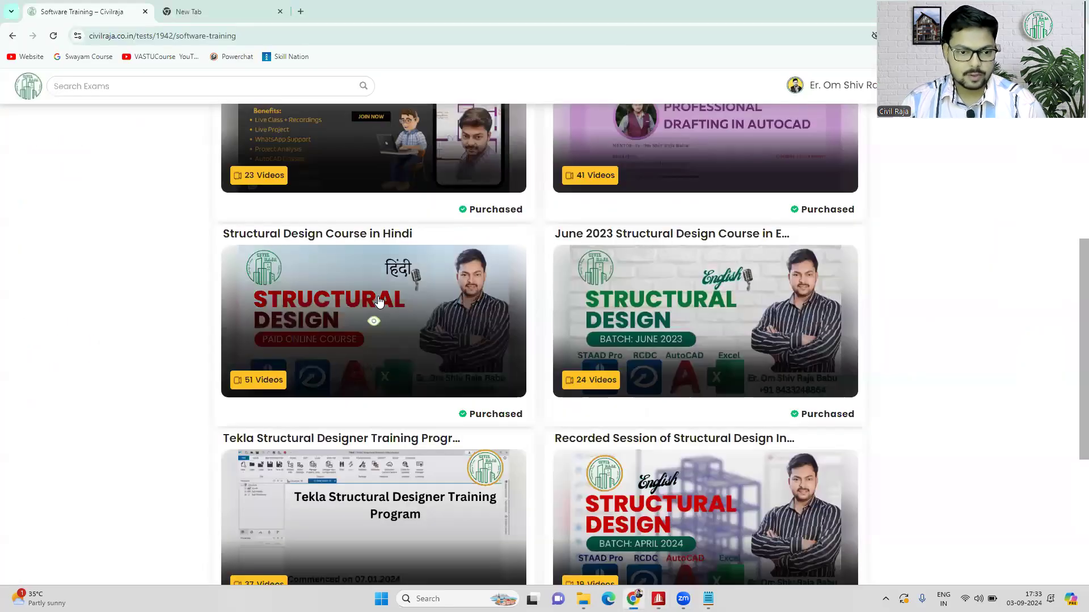
{"action": "scroll", "coordinate": [381, 308], "scroll_direction": "down", "scroll_amount": 1}
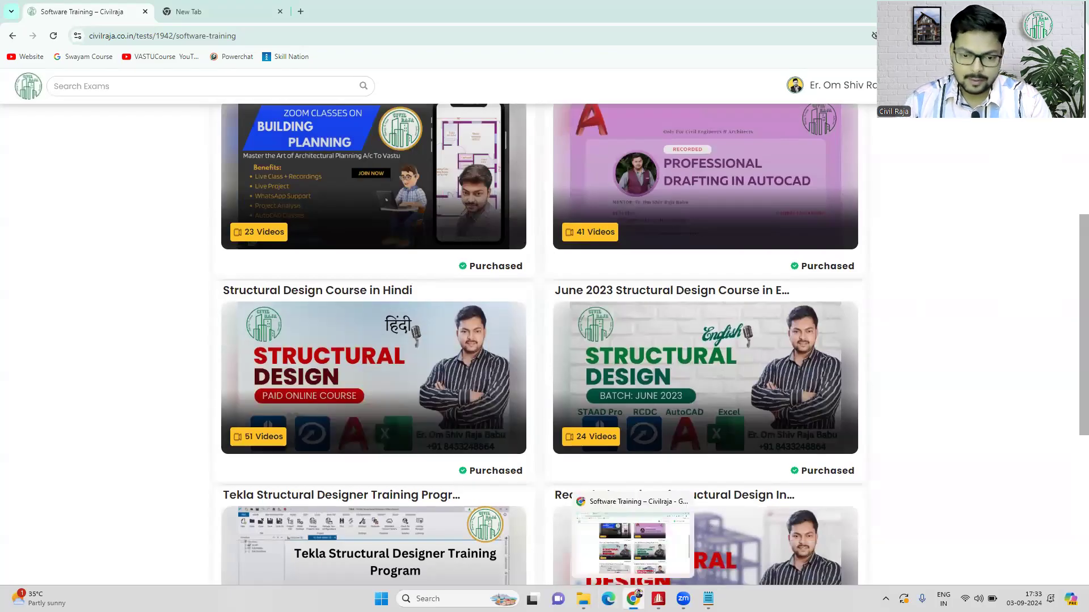
{"action": "left_click", "coordinate": [634, 599]}
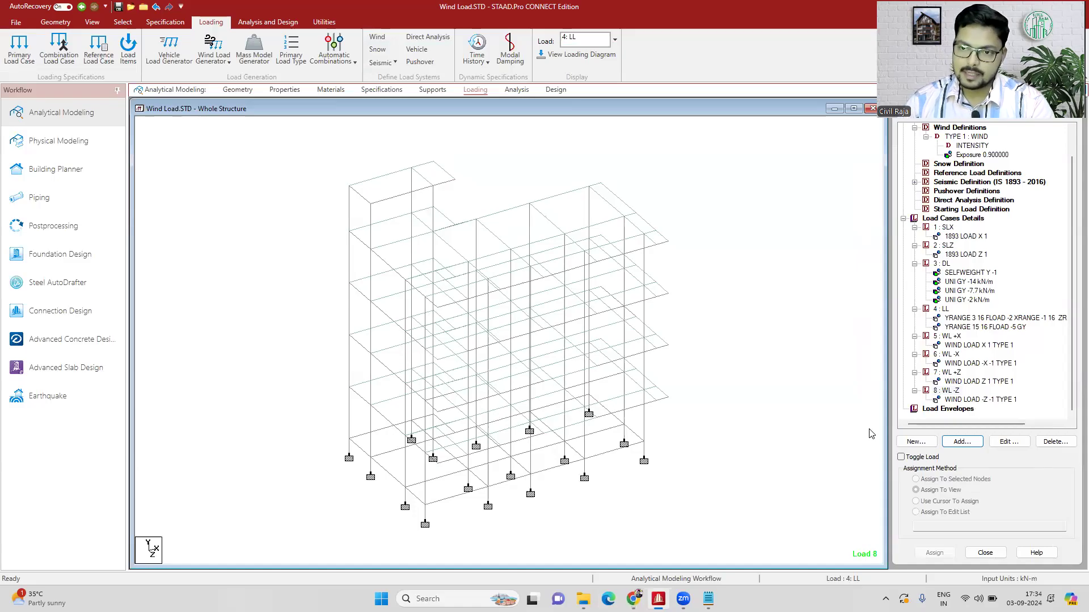
- Display the wind loads of cases WL +X and WL -X on the model to examine their direction and loaded face
{"action": "left_click", "coordinate": [968, 346]}
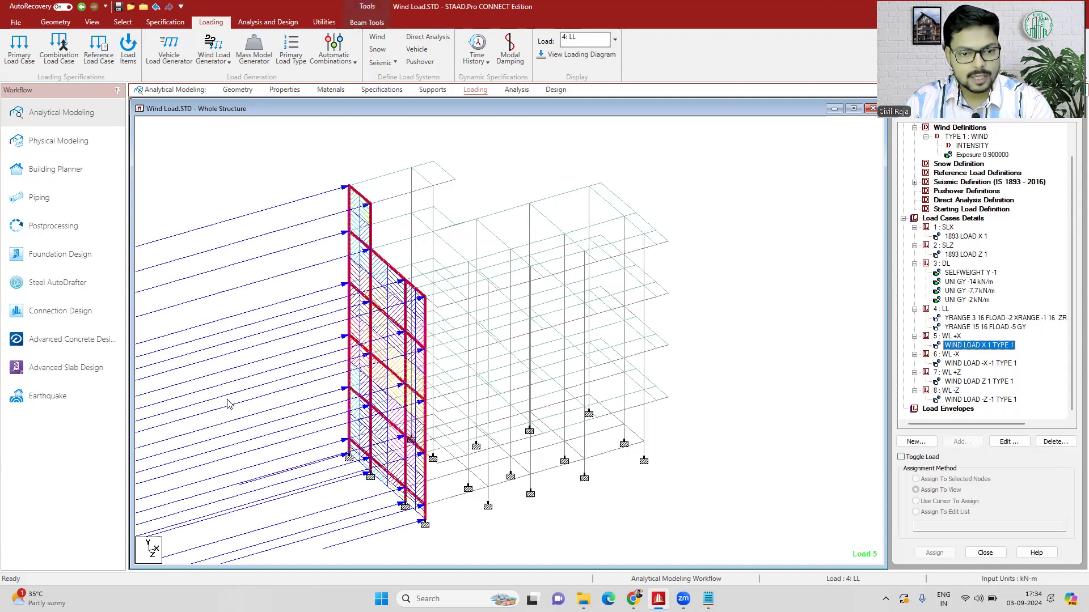
{"action": "left_click", "coordinate": [980, 363]}
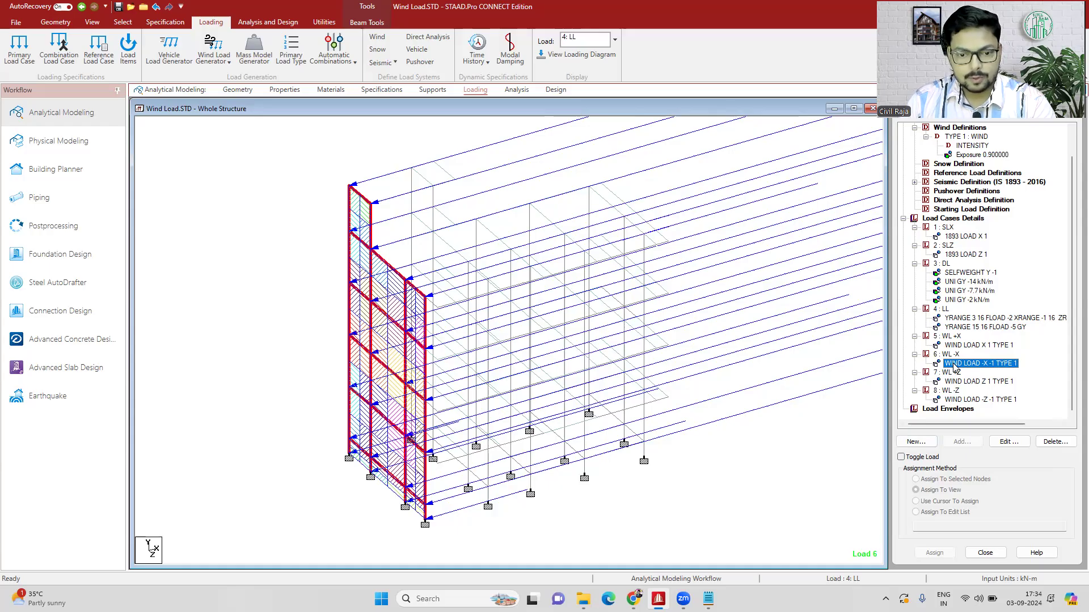
- Clear the beam selection and display the UNI GY -14 kN/m load of case 3 : DL on the model
{"action": "left_click", "coordinate": [743, 462]}
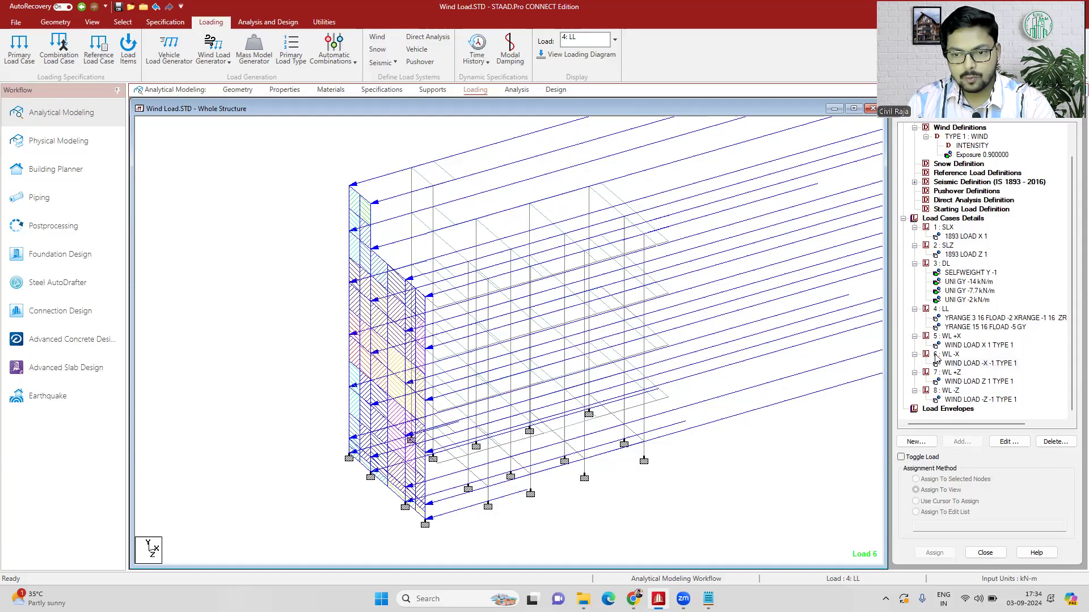
{"action": "left_click", "coordinate": [958, 281]}
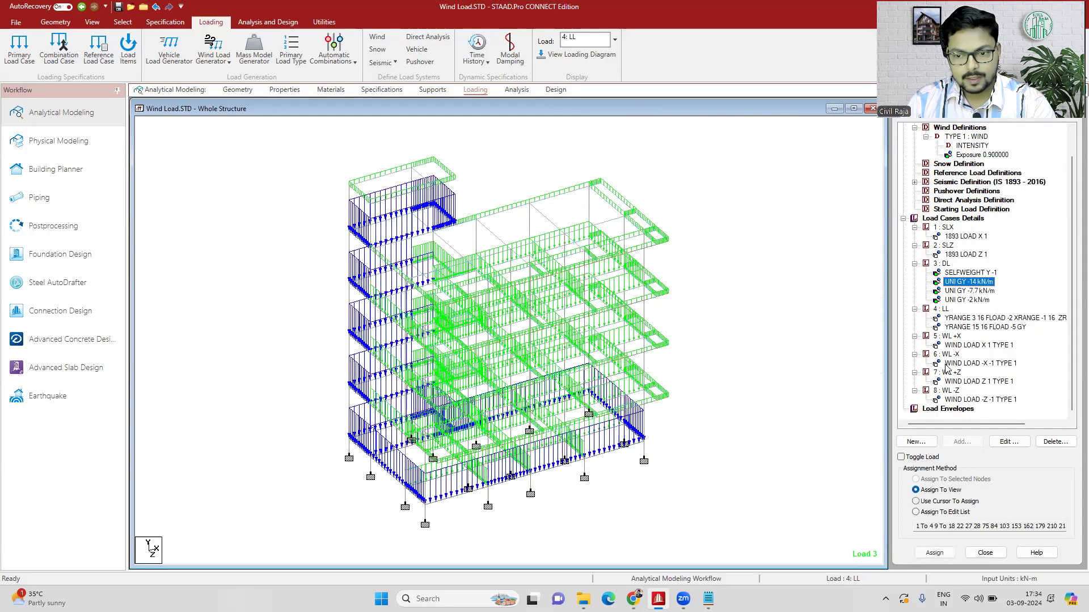
{"action": "left_click", "coordinate": [613, 467]}
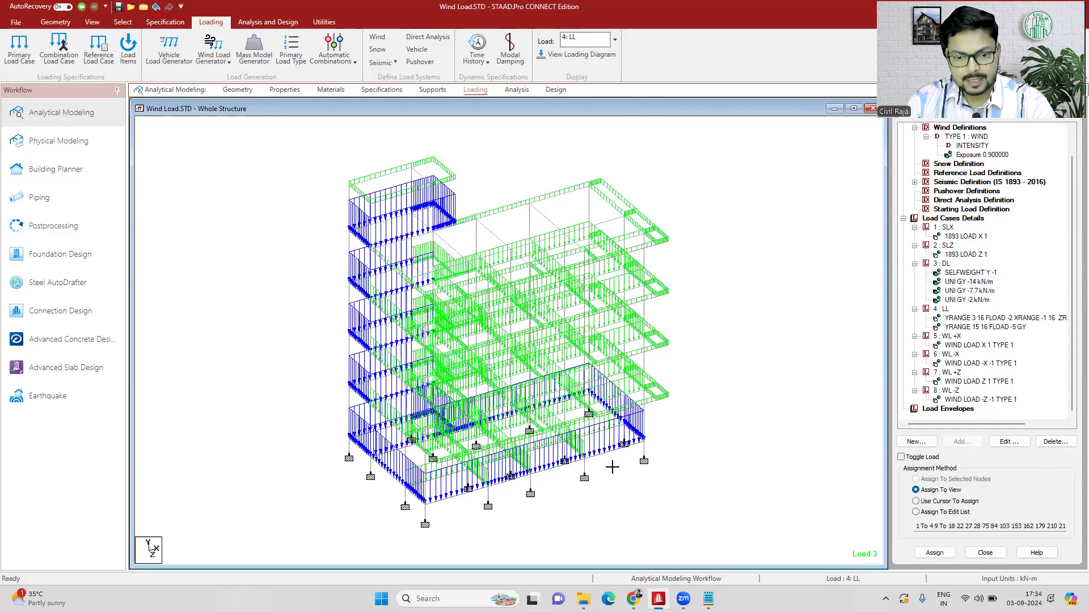
- Switch to the Nodes Cursor, examine the coordinates of the lowest-beam-level corner node at the building's far +X end, and close its information dialog
{"action": "left_click", "coordinate": [645, 447]}
{"action": "left_click", "coordinate": [711, 426]}
{"action": "right_click", "coordinate": [702, 437]}
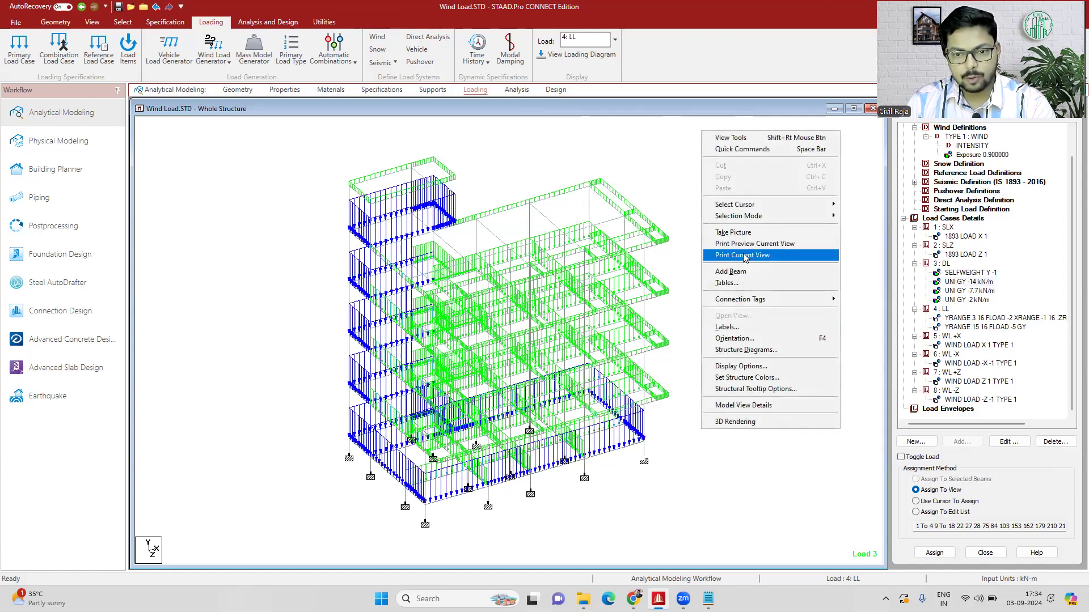
{"action": "mouse_move", "coordinate": [773, 205]}
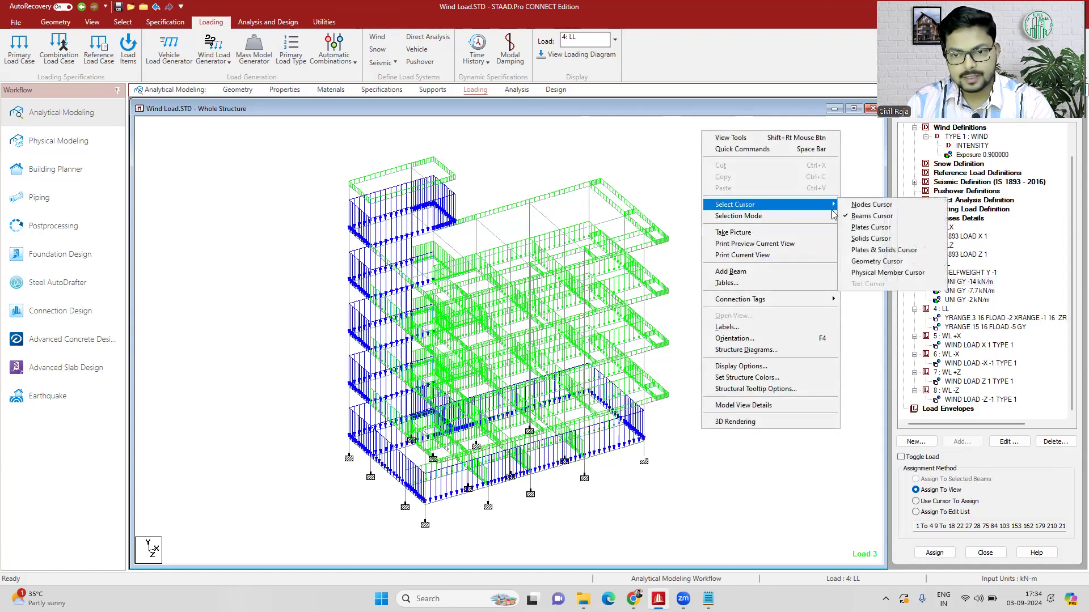
{"action": "left_click", "coordinate": [871, 205]}
{"action": "left_click", "coordinate": [644, 443]}
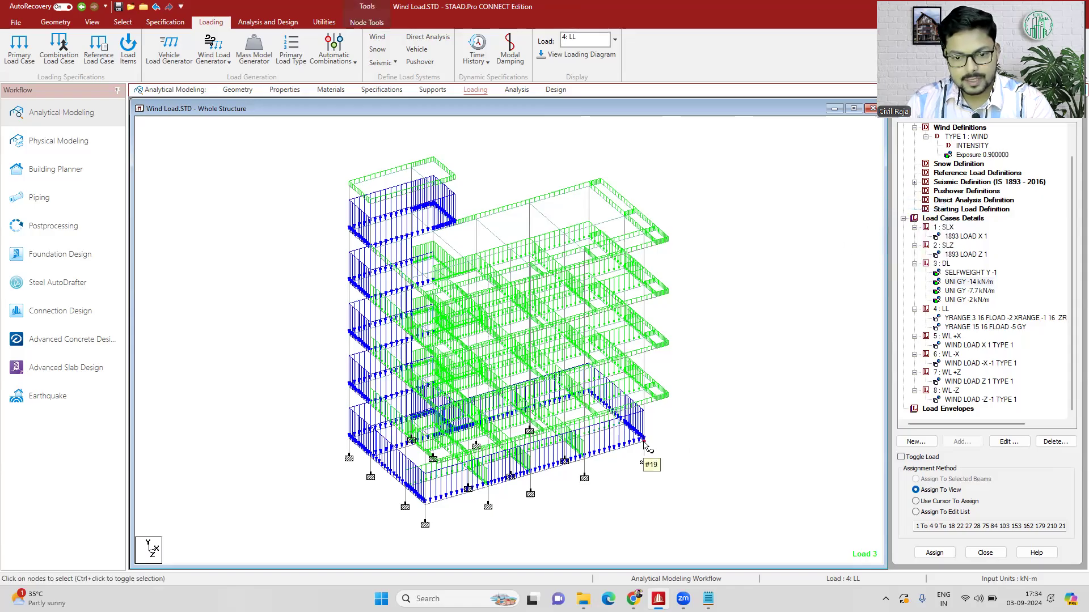
{"action": "double_click", "coordinate": [644, 443]}
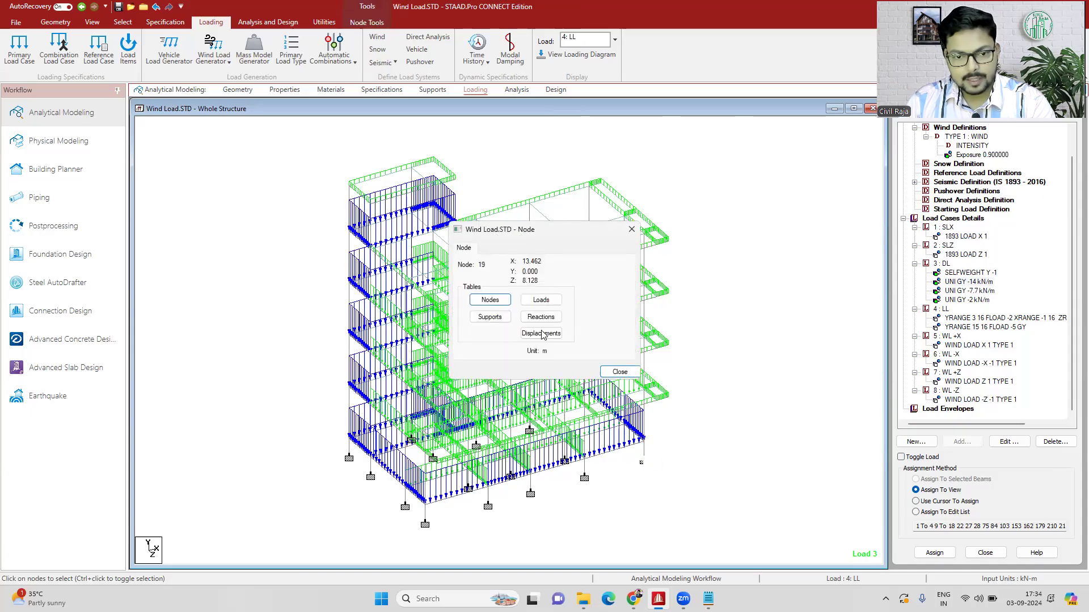
{"action": "left_click_drag", "start_coordinate": [527, 235], "coordinate": [699, 236]}
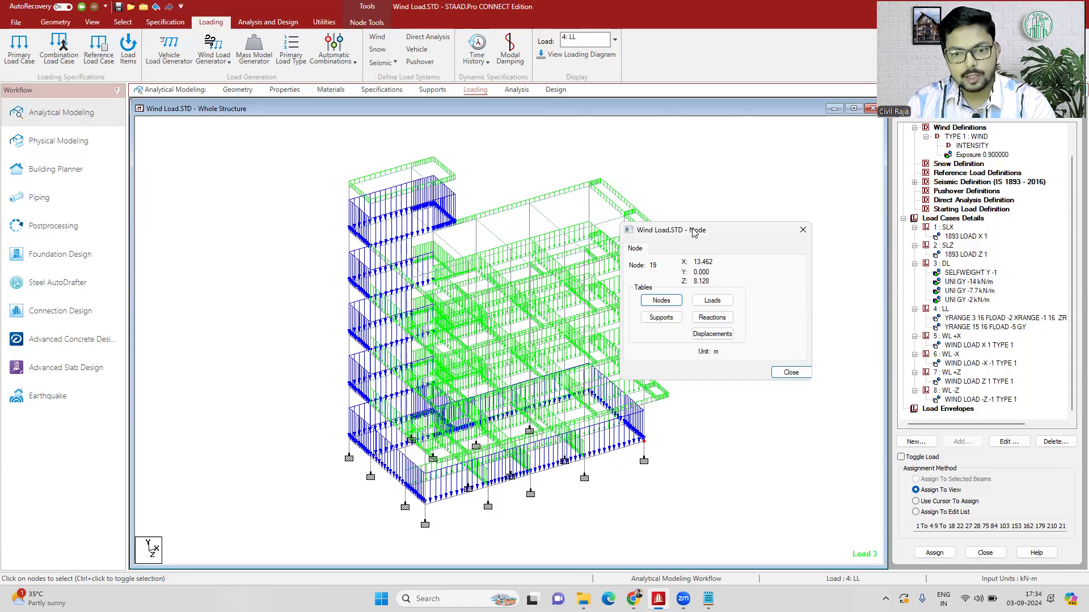
{"action": "left_click", "coordinate": [803, 230]}
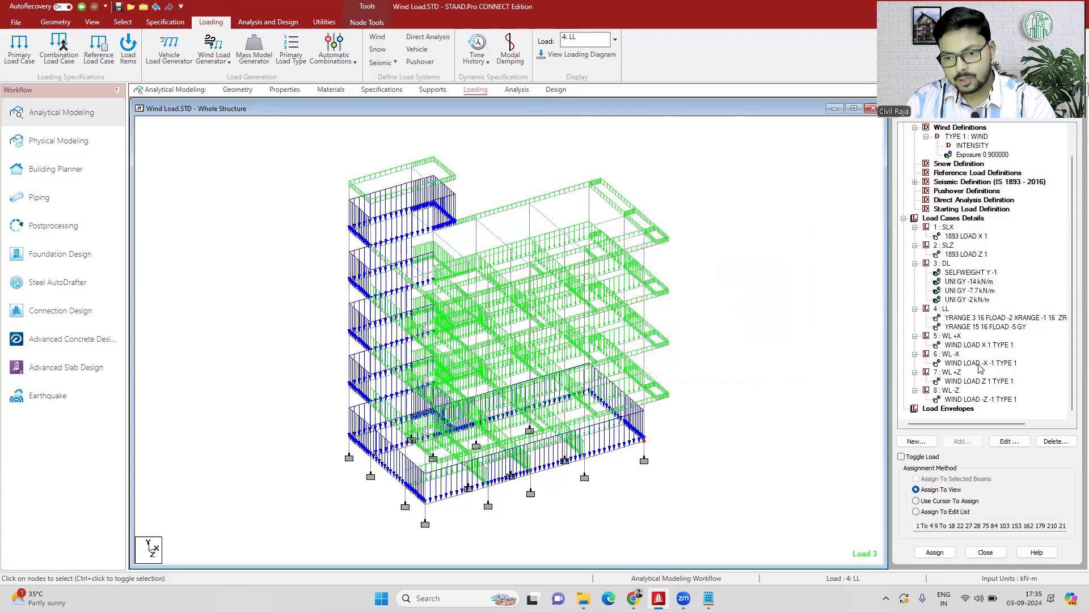
- Modify the wind load of case 6 : WL -X with both the minimum and maximum X range set to 13.462 m
{"action": "double_click", "coordinate": [979, 366]}
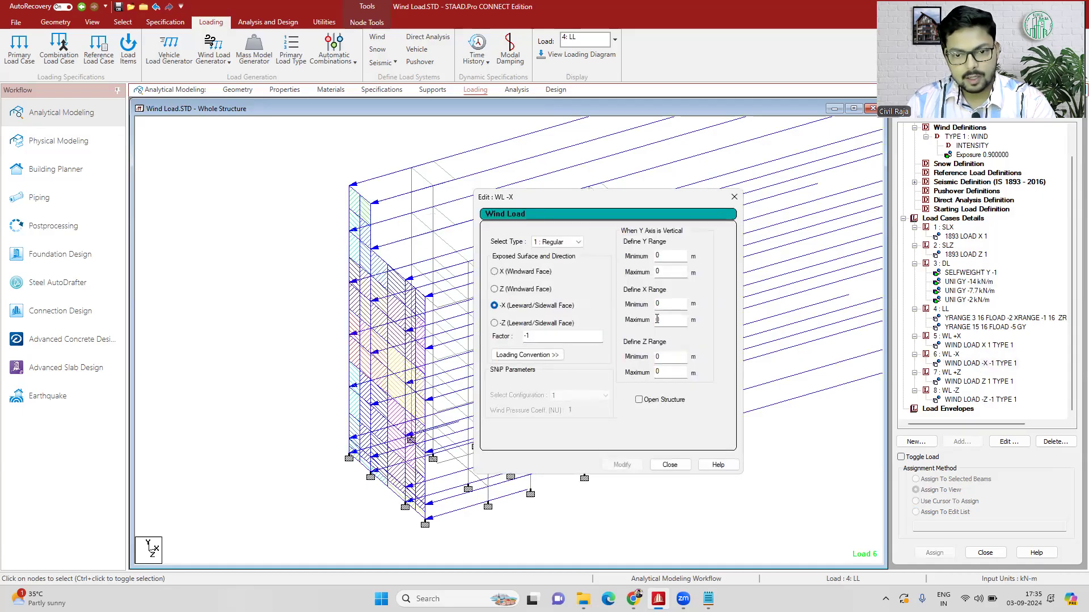
{"action": "double_click", "coordinate": [663, 305]}
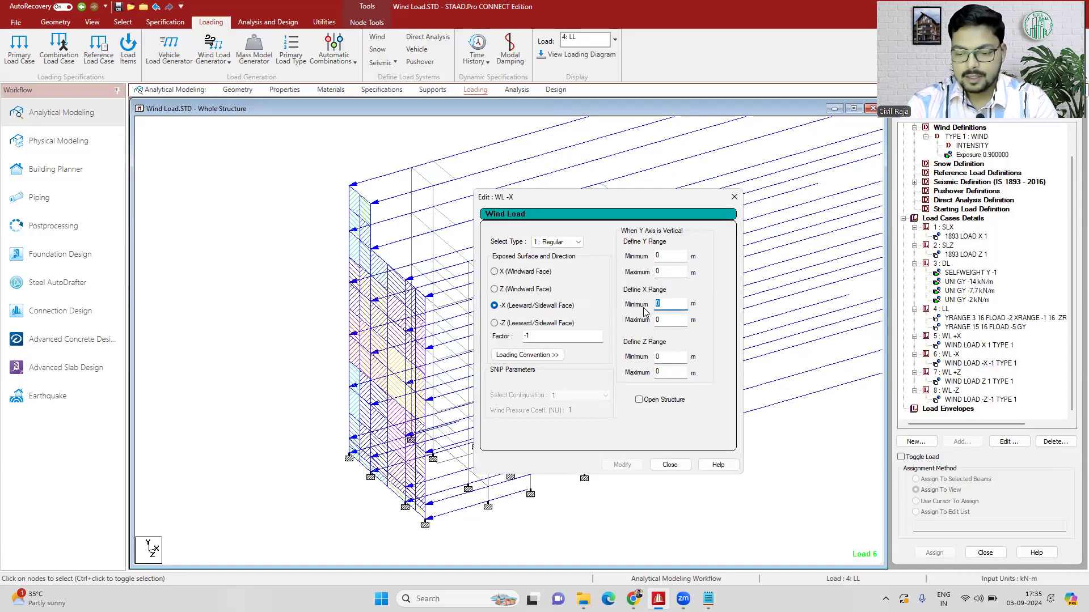
{"action": "type", "text": "13.462"}
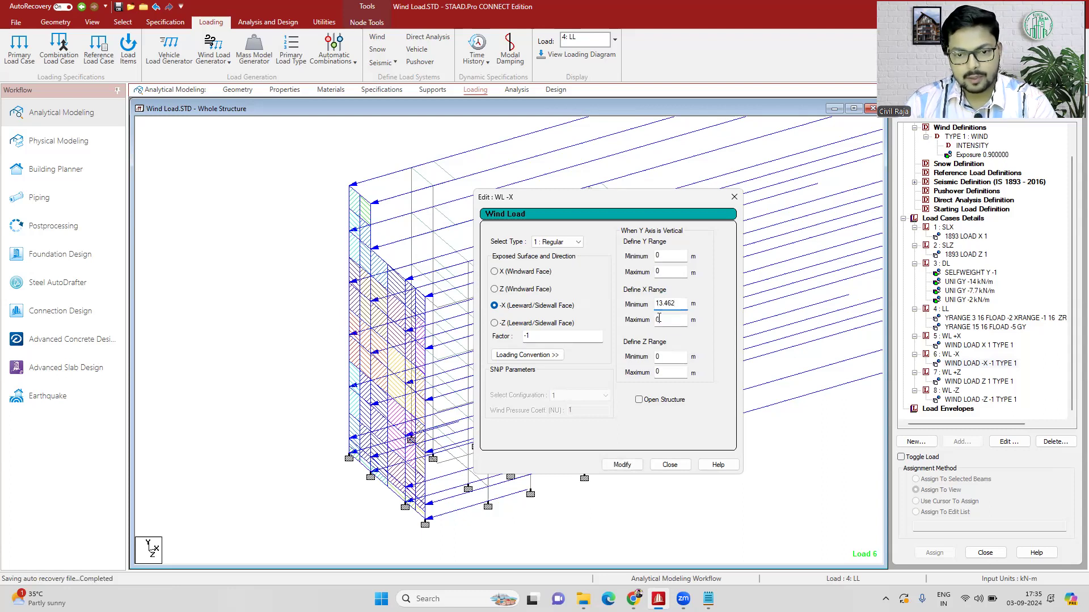
{"action": "double_click", "coordinate": [659, 319]}
{"action": "type", "text": "13.462"}
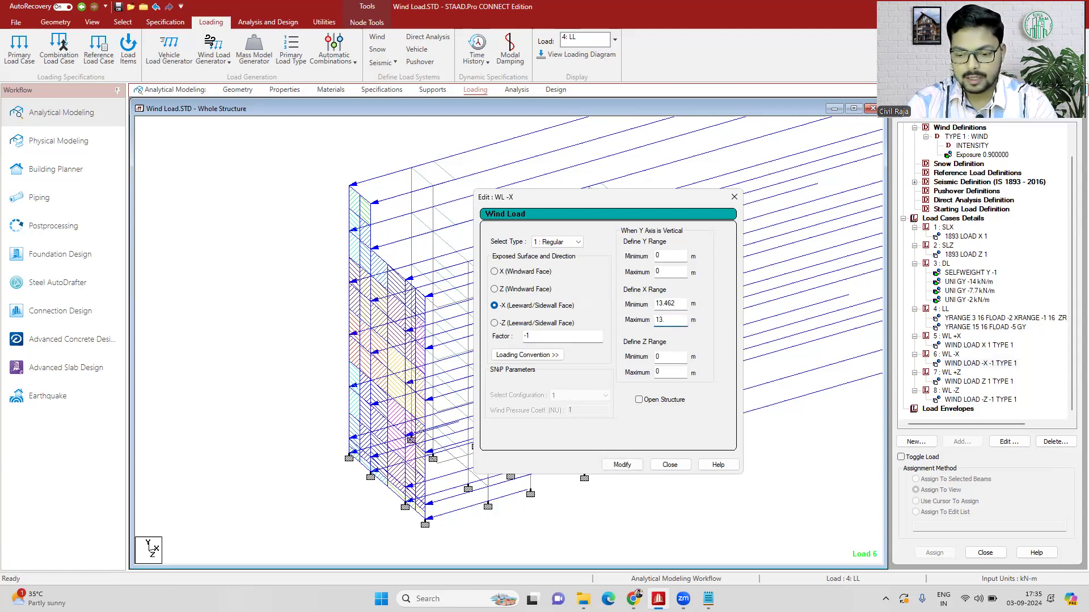
{"action": "left_click", "coordinate": [622, 465]}
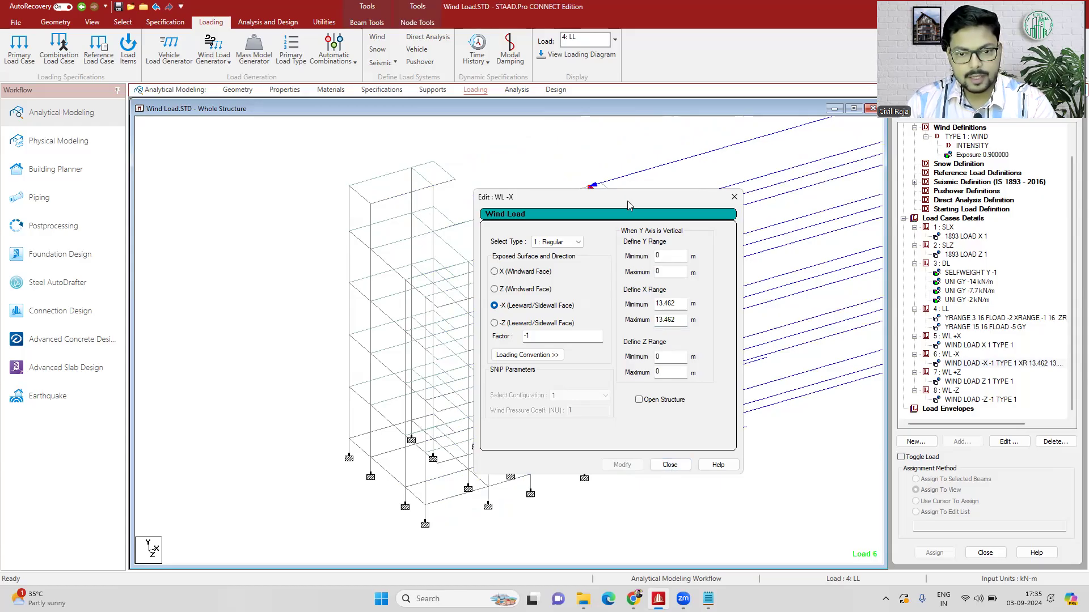
{"action": "left_click_drag", "start_coordinate": [628, 201], "coordinate": [327, 165]}
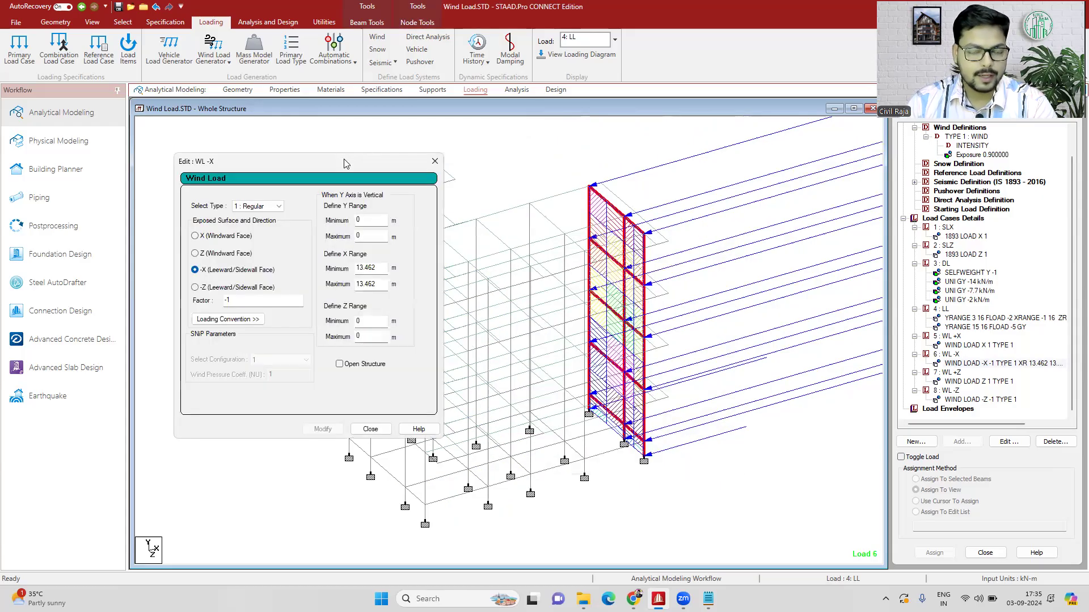
{"action": "left_click_drag", "start_coordinate": [345, 165], "coordinate": [792, 417]}
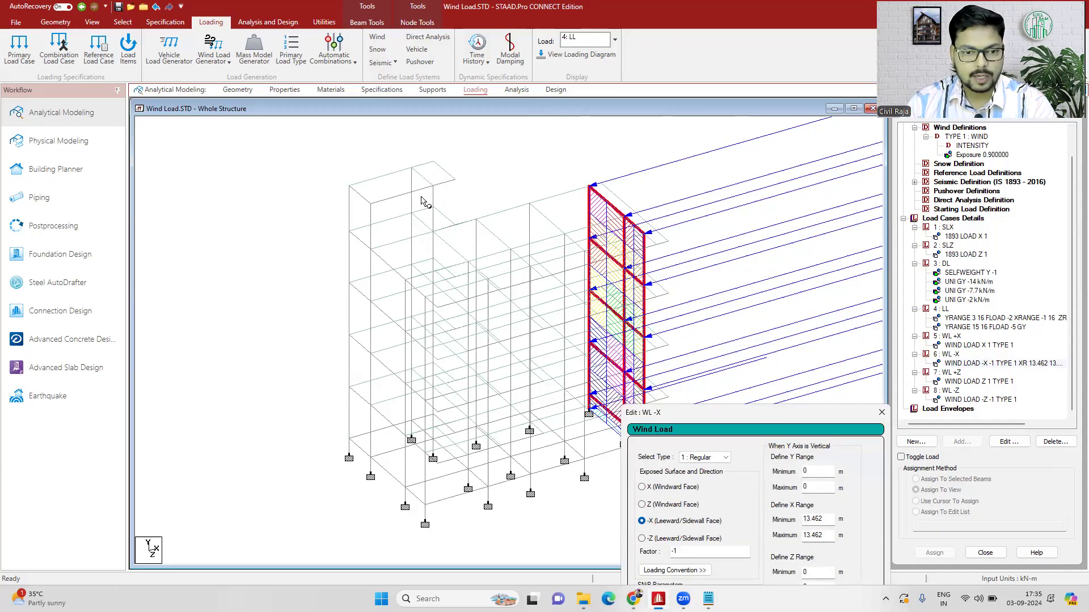
- Look up the coordinates of the node where the raised tower meets the main roof, and set the WL -X wind load's minimum X range to 3.861 m
{"action": "double_click", "coordinate": [433, 233]}
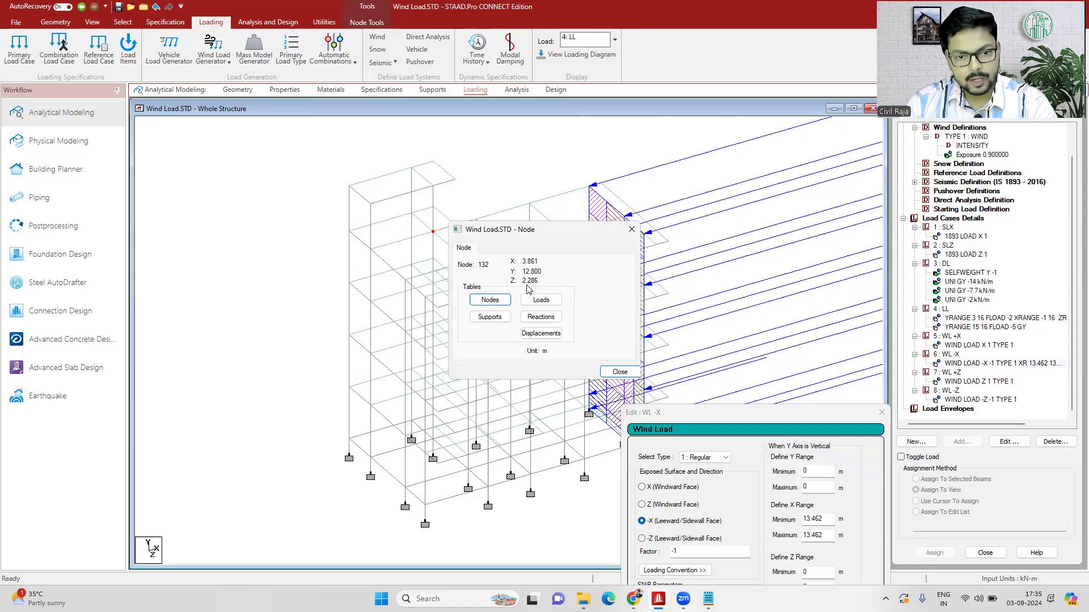
{"action": "left_click", "coordinate": [741, 415]}
{"action": "left_click_drag", "start_coordinate": [740, 414], "coordinate": [601, 198]}
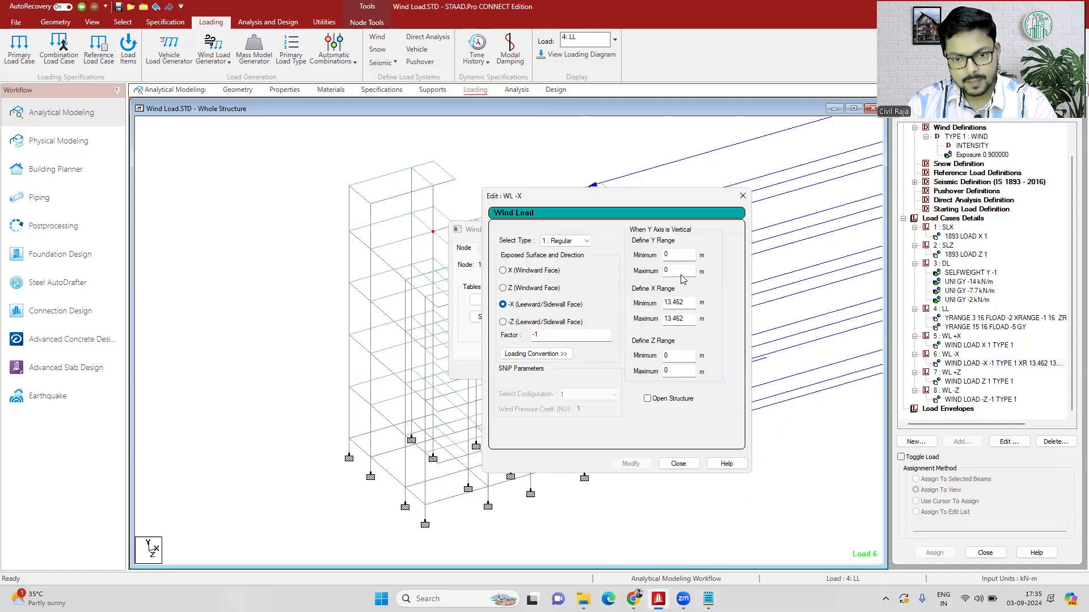
{"action": "left_click_drag", "start_coordinate": [687, 302], "coordinate": [645, 311]}
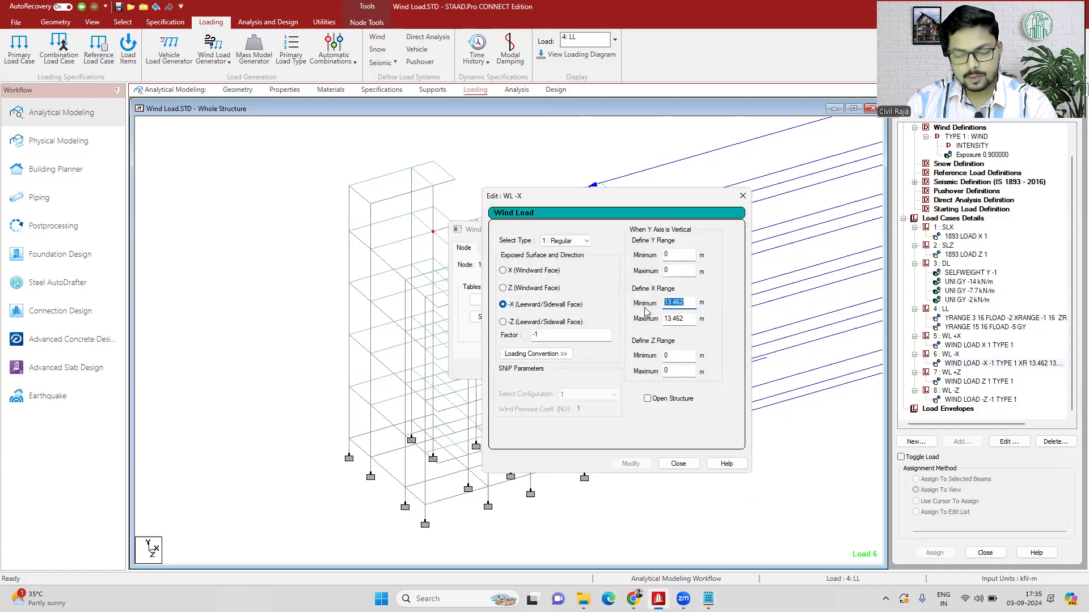
{"action": "type", "text": "3"}
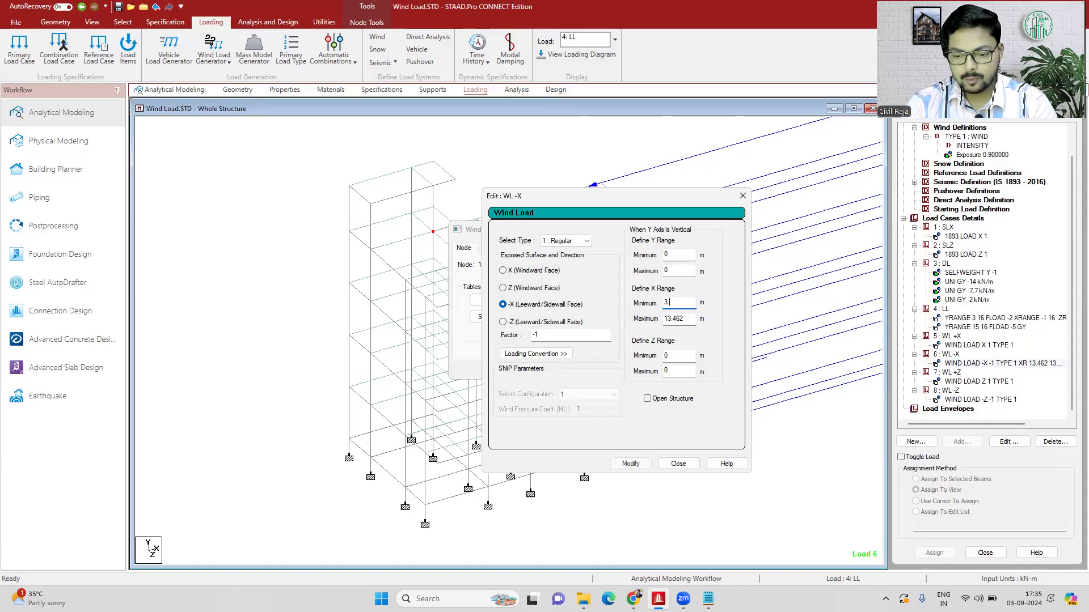
{"action": "type", "text": ".861"}
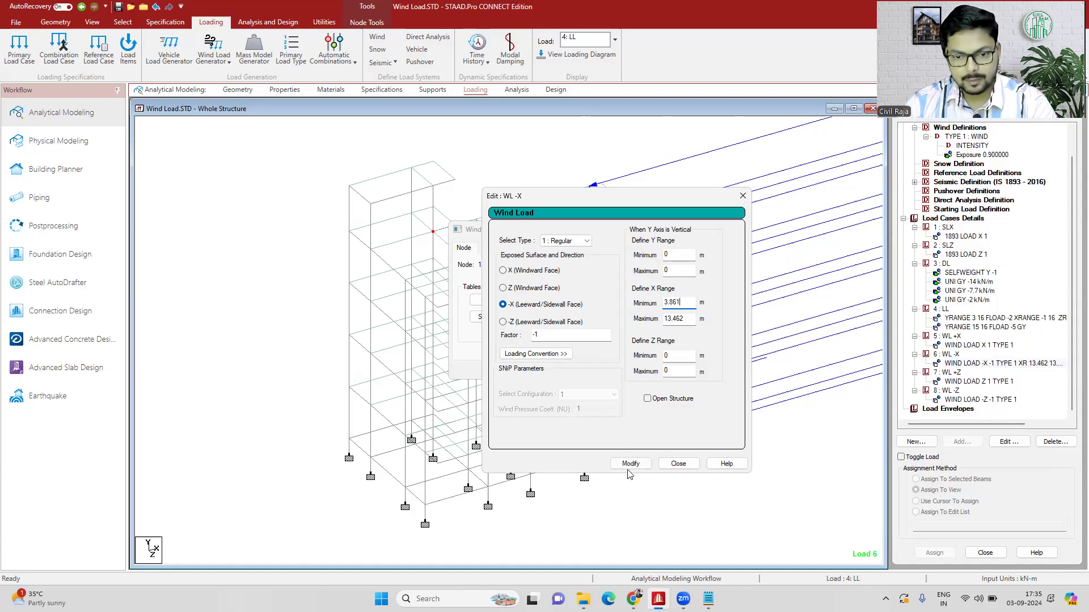
{"action": "left_click", "coordinate": [631, 464]}
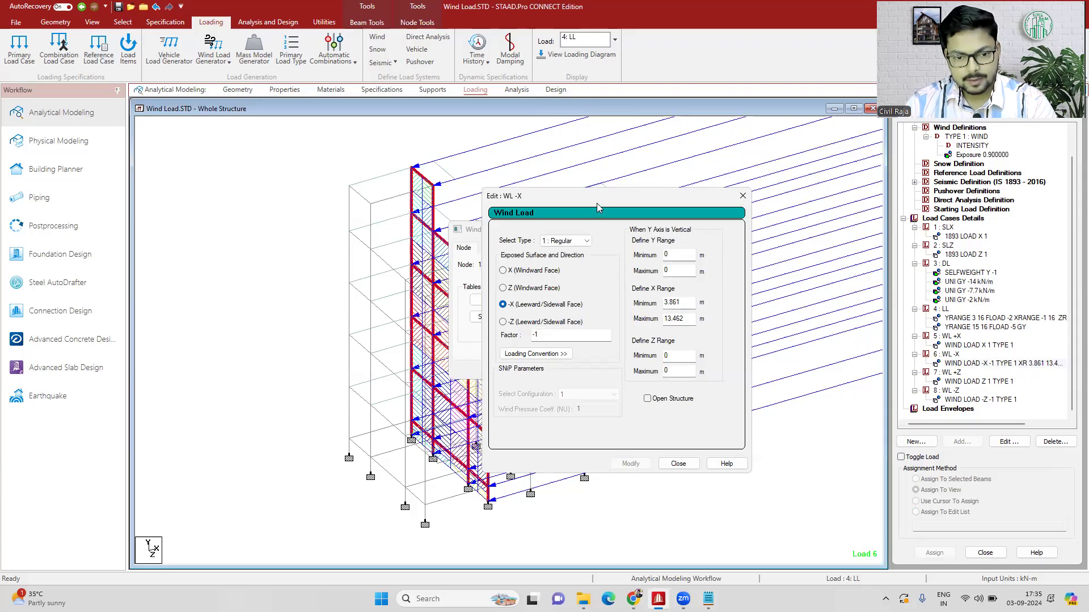
- Set the WL -X wind load's minimum X range back to 13.462 m, apply the modification, and close the dialog
{"action": "left_click_drag", "start_coordinate": [597, 203], "coordinate": [398, 191]}
{"action": "left_click_drag", "start_coordinate": [493, 291], "coordinate": [448, 297]}
{"action": "type", "text": "13"}
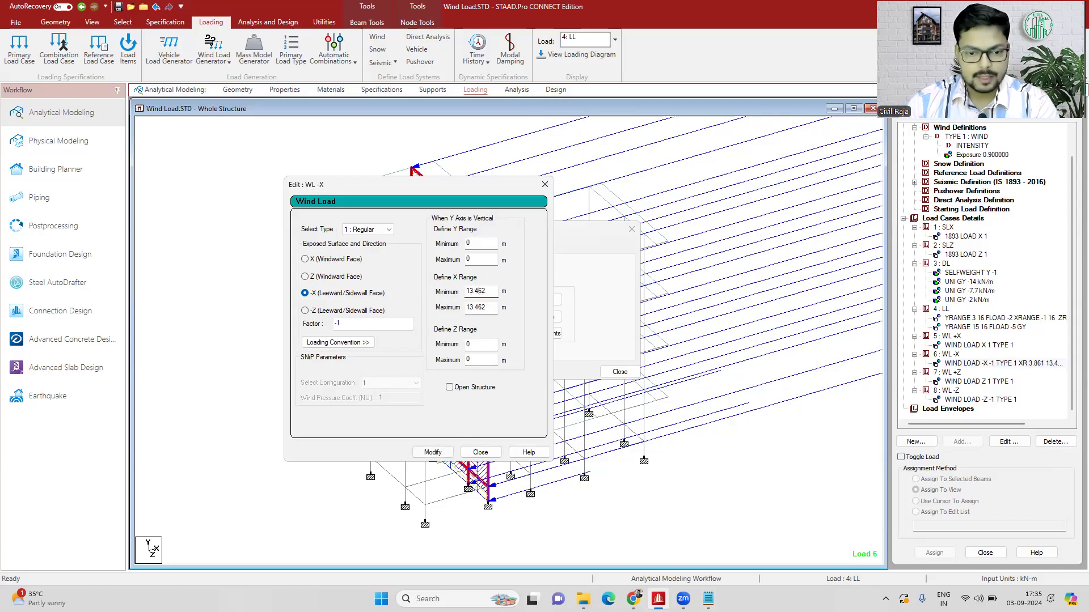
{"action": "left_click", "coordinate": [451, 452]}
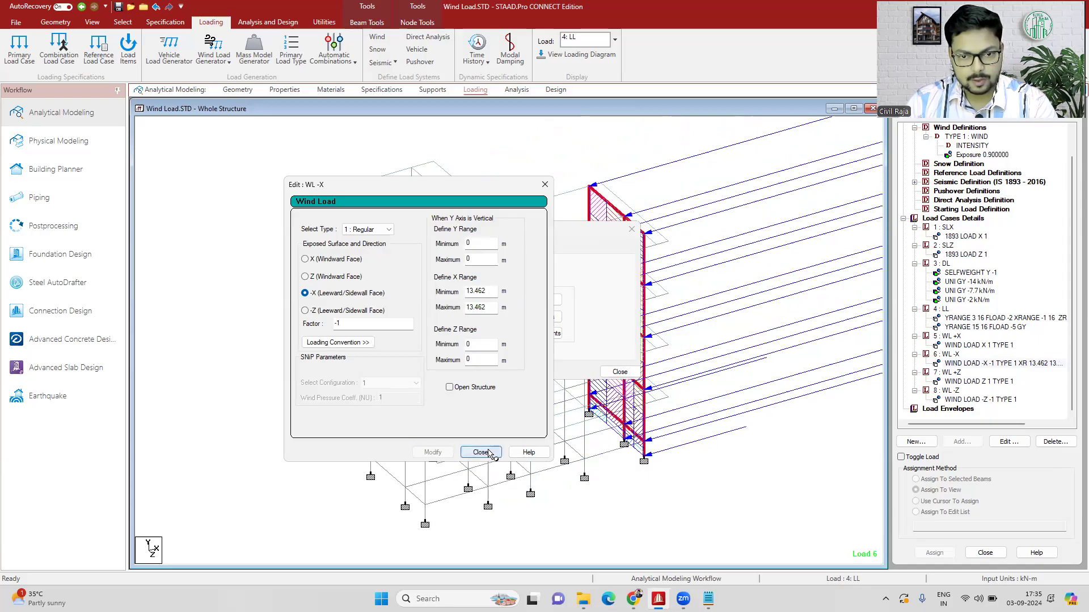
{"action": "left_click", "coordinate": [482, 452]}
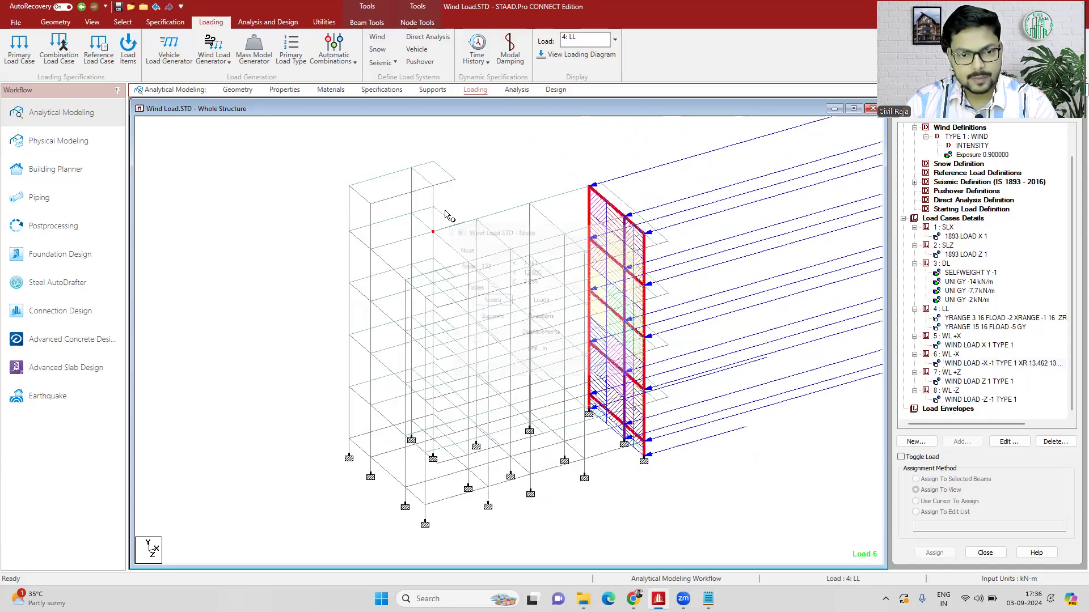
- Start a second wind load in case 6 : WL -X on the -X (Leeward/Sidewall Face) with factor -1
{"action": "left_click", "coordinate": [954, 364]}
{"action": "left_click", "coordinate": [954, 356]}
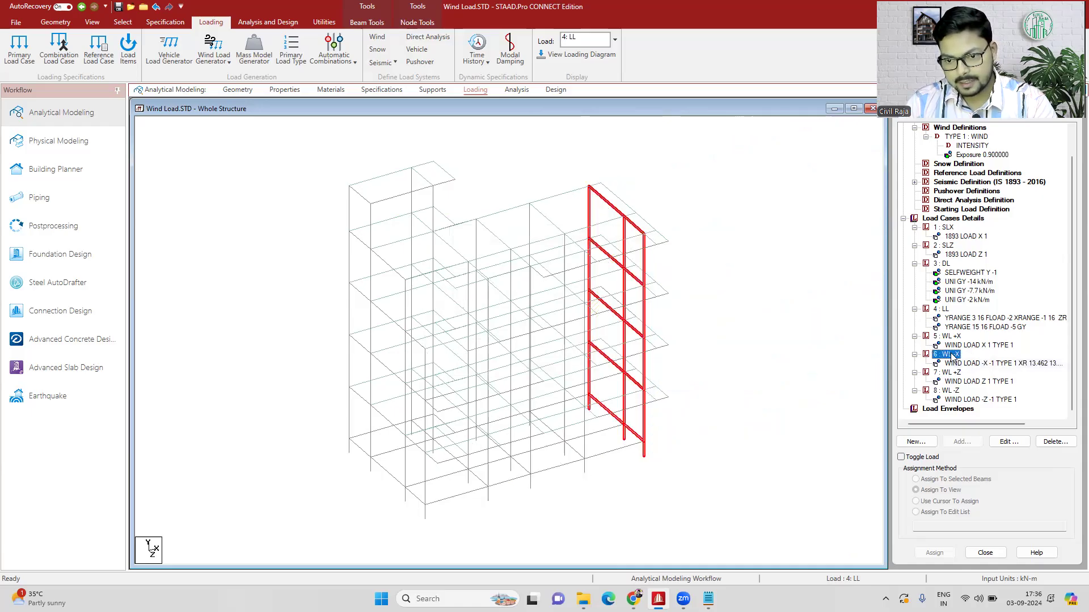
{"action": "left_click", "coordinate": [957, 442]}
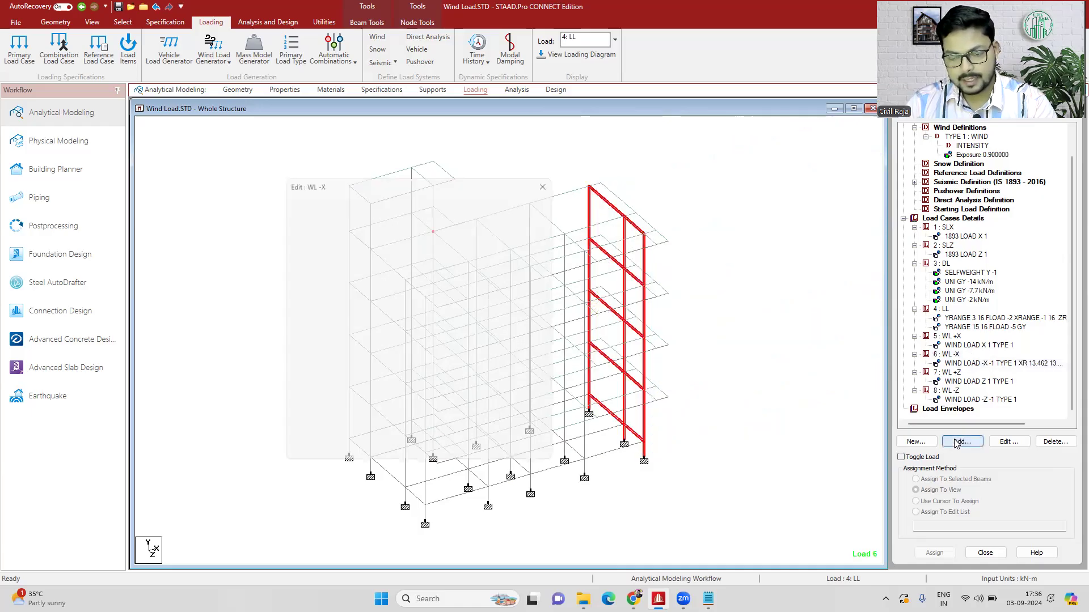
{"action": "left_click", "coordinate": [954, 443]}
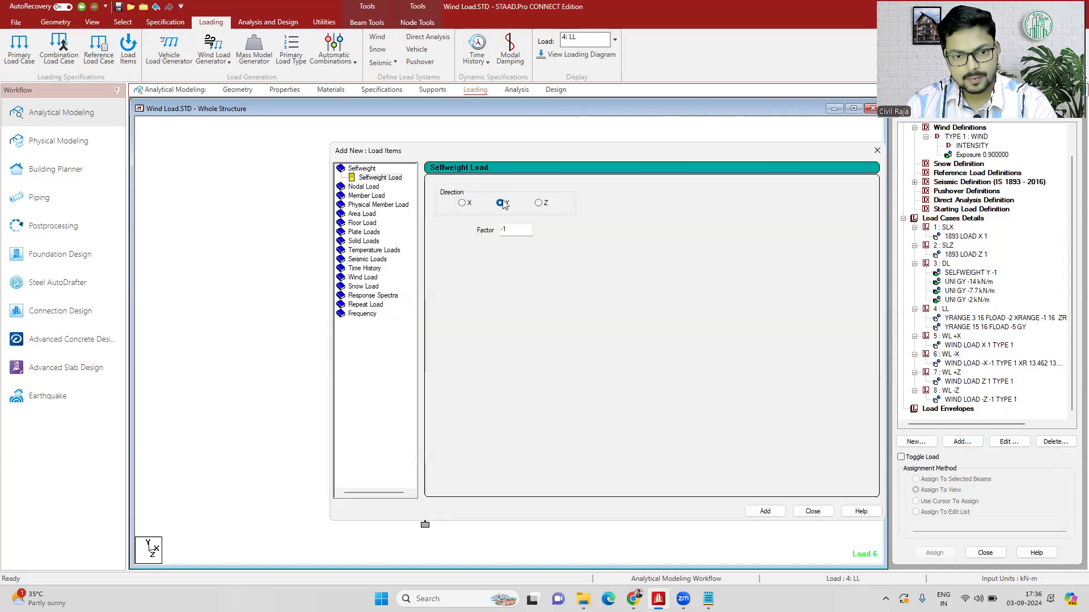
{"action": "left_click", "coordinate": [358, 277]}
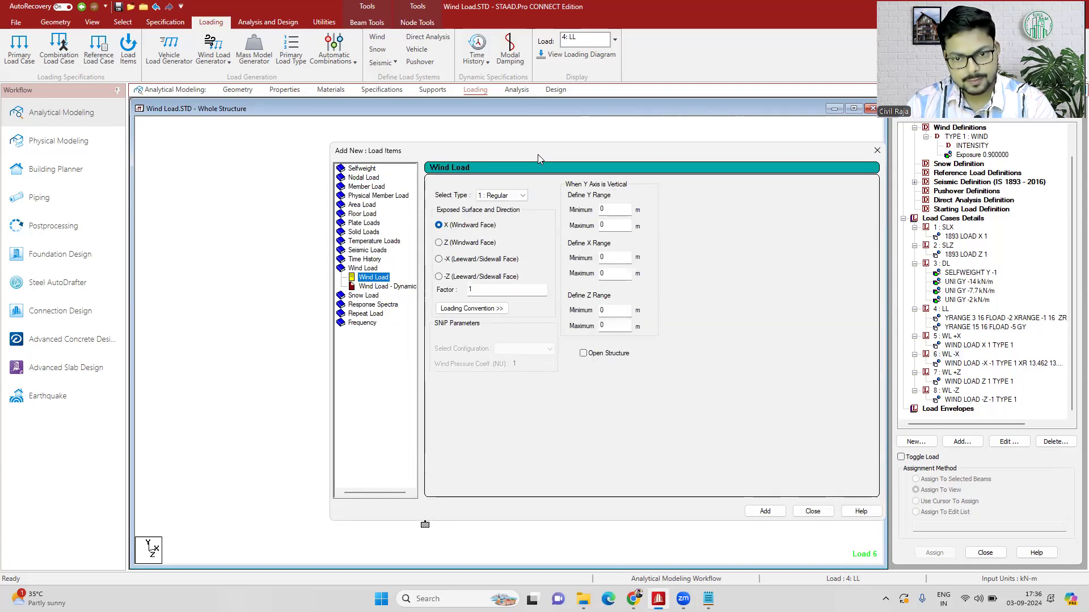
{"action": "left_click_drag", "start_coordinate": [538, 154], "coordinate": [786, 159]}
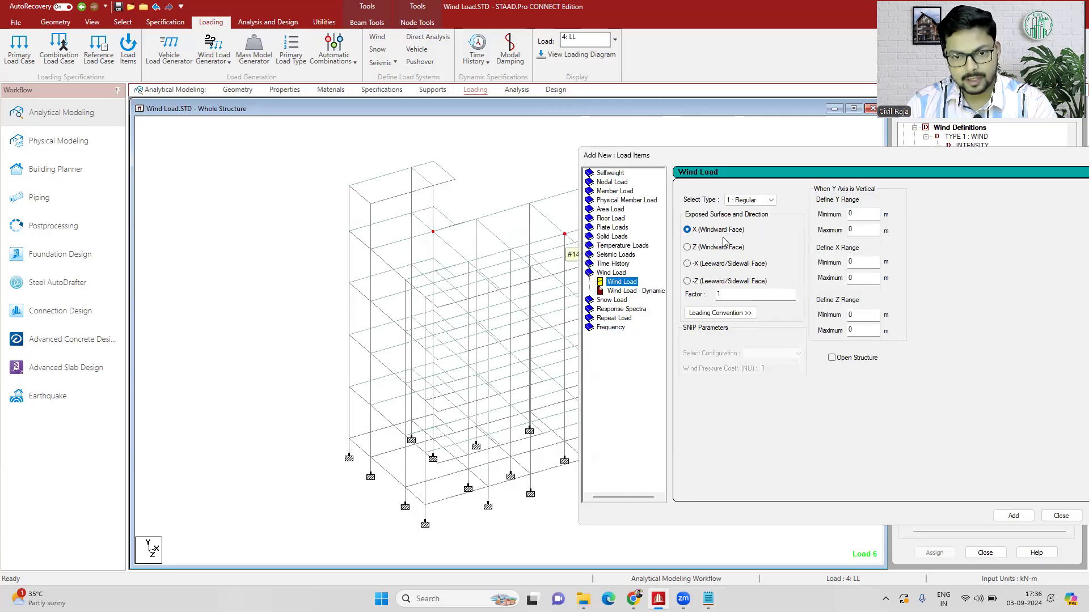
{"action": "left_click", "coordinate": [687, 264]}
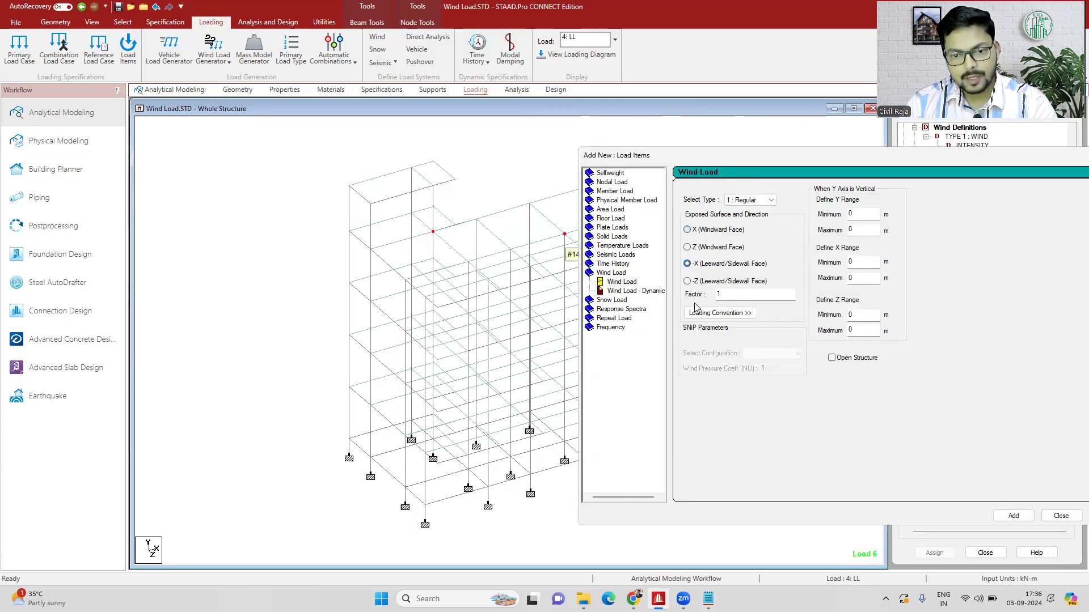
{"action": "key", "text": "Tab"}
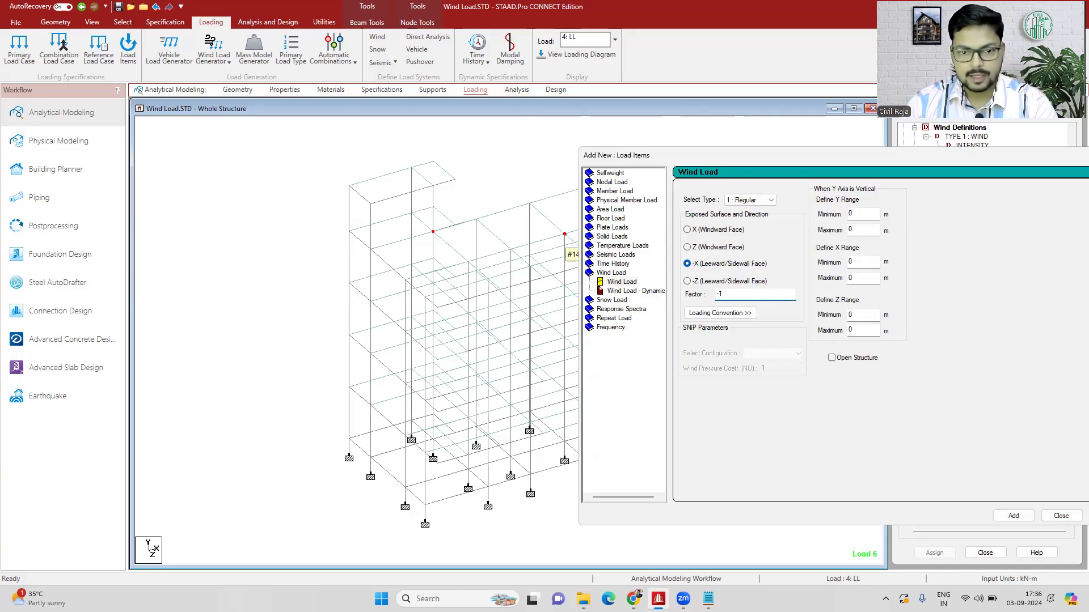
- Look up the coordinates of the node where the raised tower meets the main roof, and set the new wind load's X range to 3.861–3.861 m
{"action": "left_click_drag", "start_coordinate": [705, 159], "coordinate": [792, 165]}
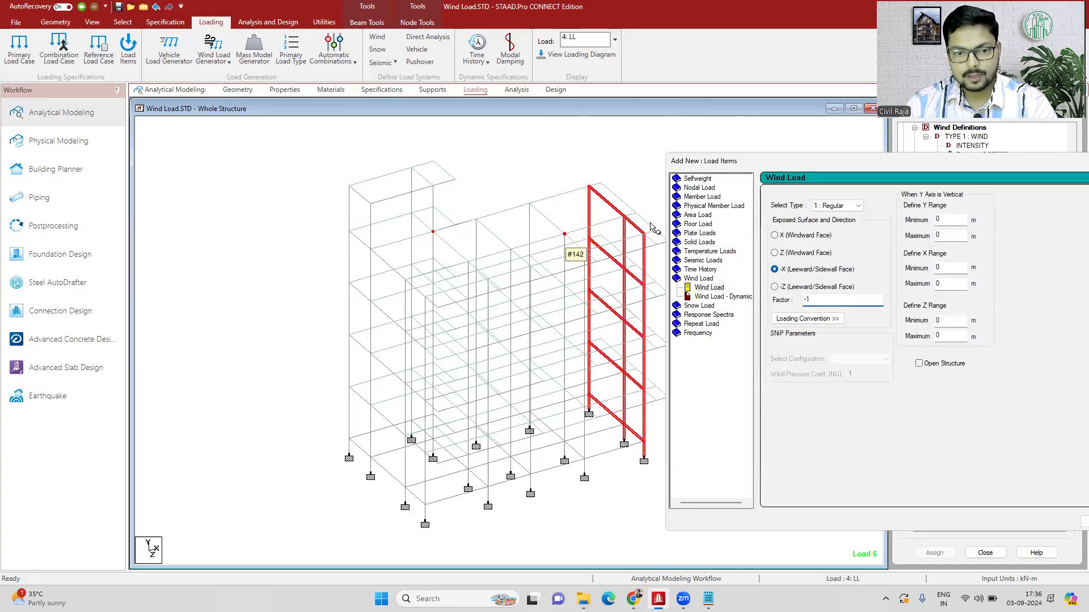
{"action": "double_click", "coordinate": [432, 232]}
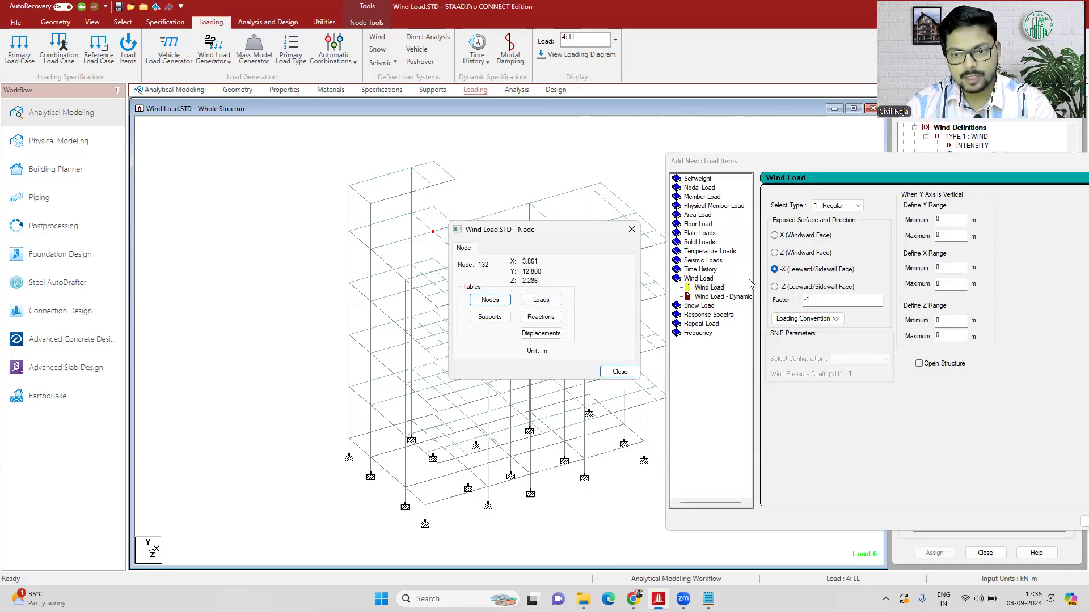
{"action": "double_click", "coordinate": [950, 269]}
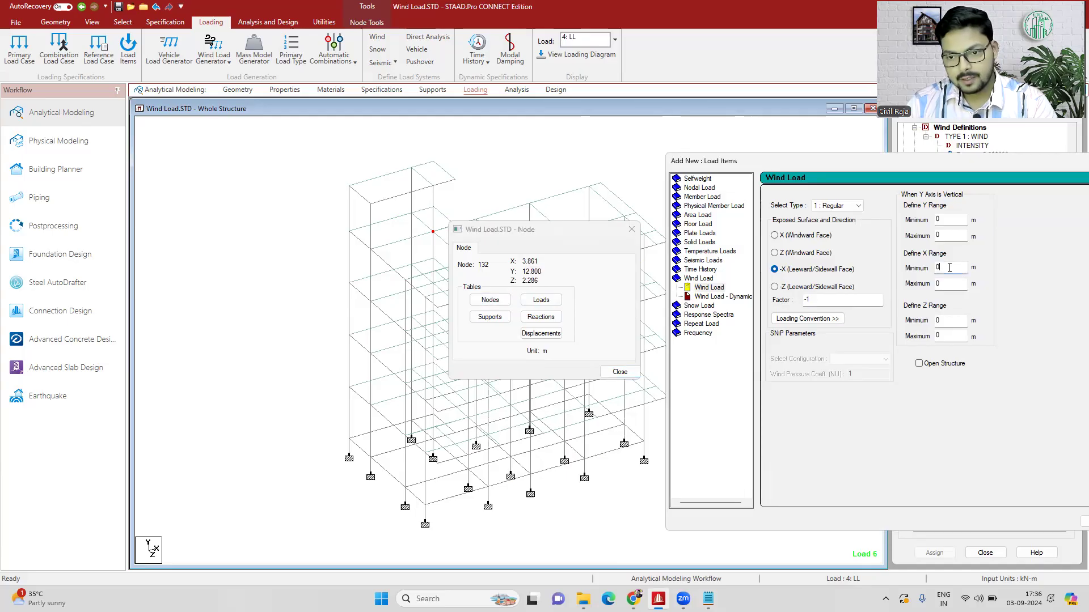
{"action": "type", "text": "3"}
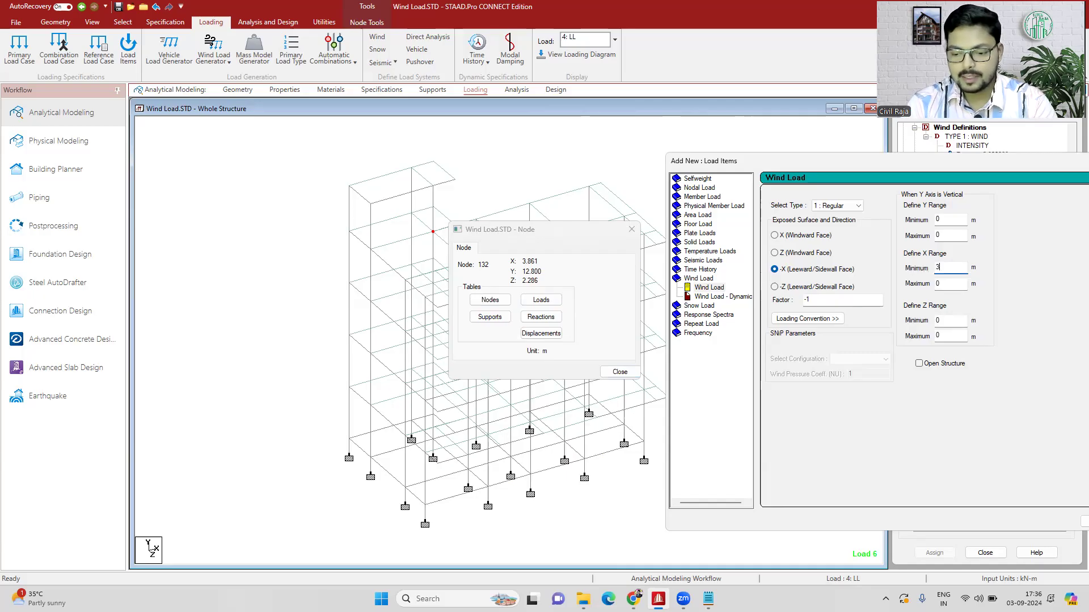
{"action": "type", "text": ".861"}
{"action": "key", "text": "Tab"}
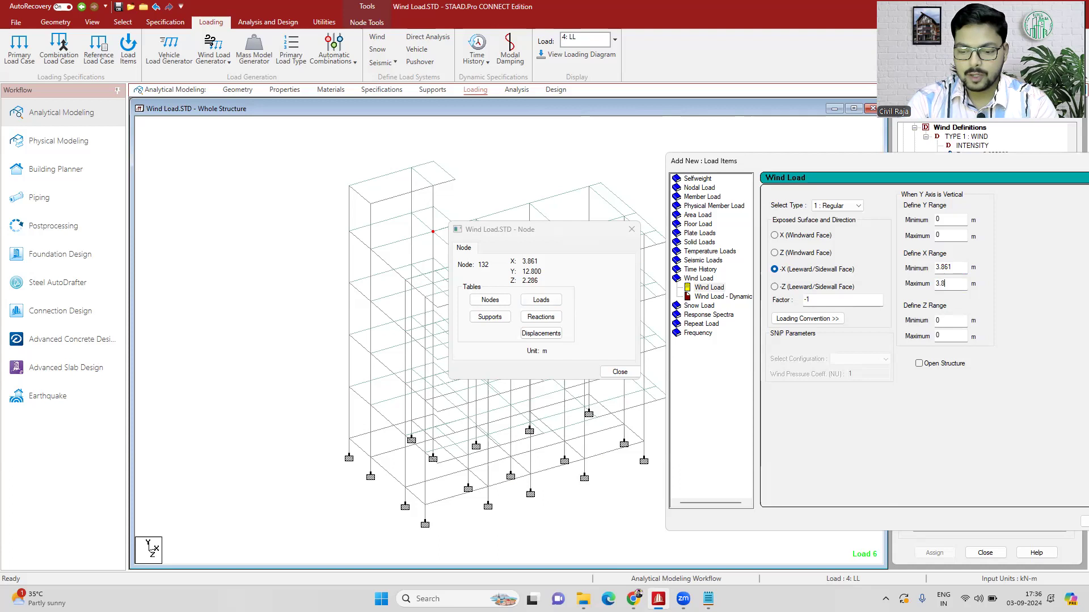
{"action": "key", "text": "Tab"}
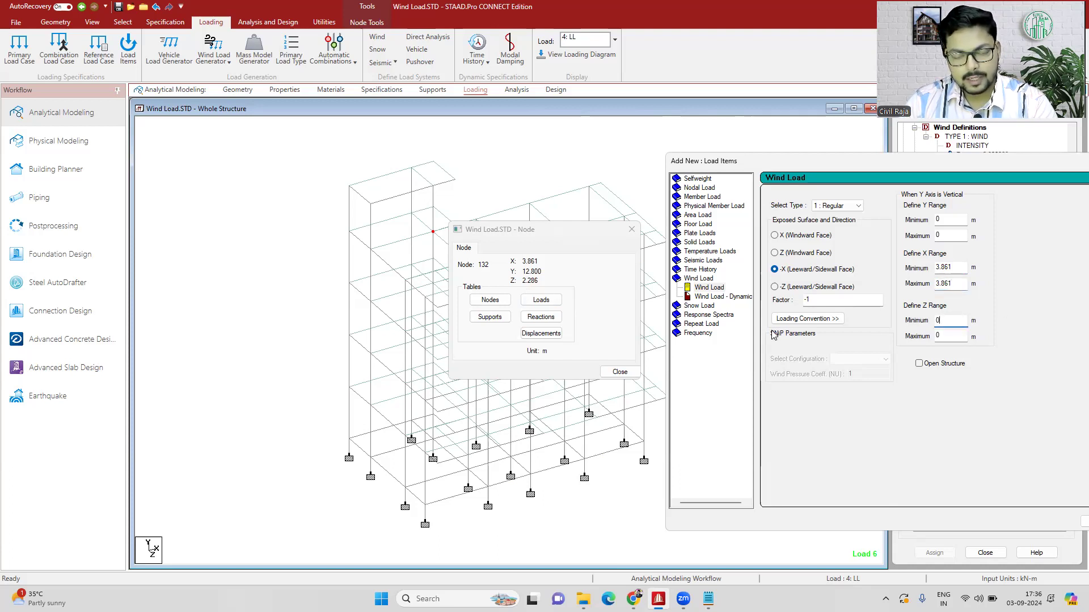
- Set the Z range maximum to 2.862 m with minimum 0, add the wind load to case 6 : WL -X, and close the dialogs
{"action": "key", "text": "Tab"}
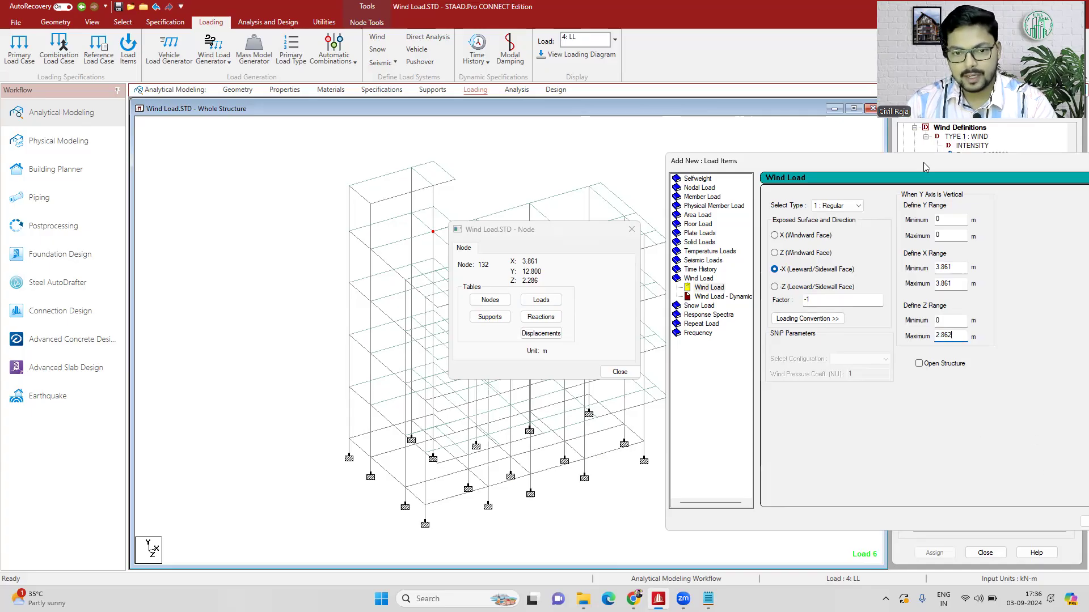
{"action": "left_click_drag", "start_coordinate": [924, 163], "coordinate": [721, 162]}
{"action": "left_click", "coordinate": [899, 521]}
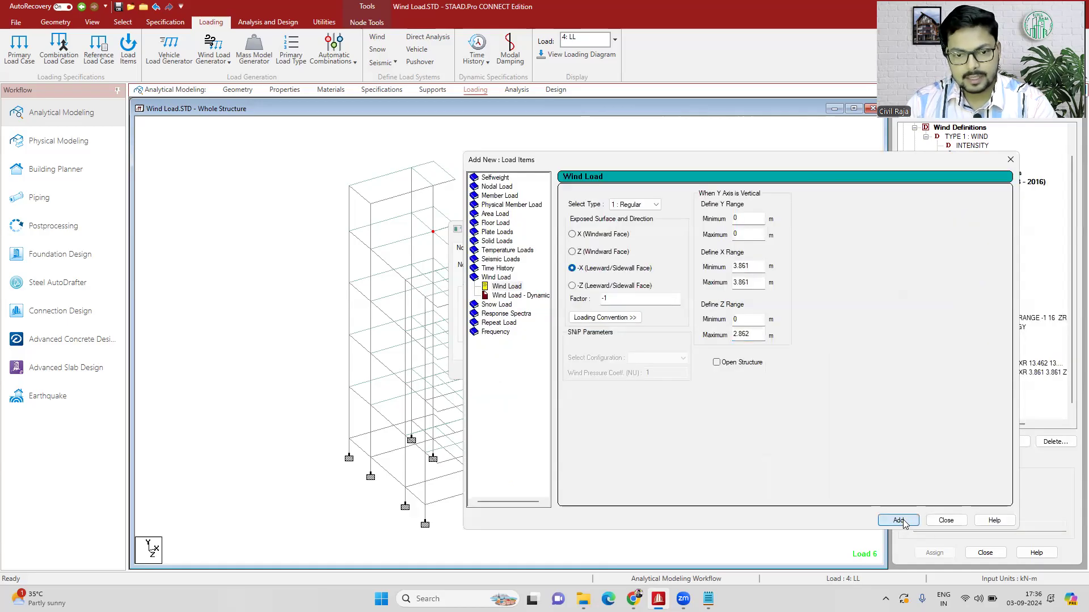
{"action": "left_click", "coordinate": [946, 520]}
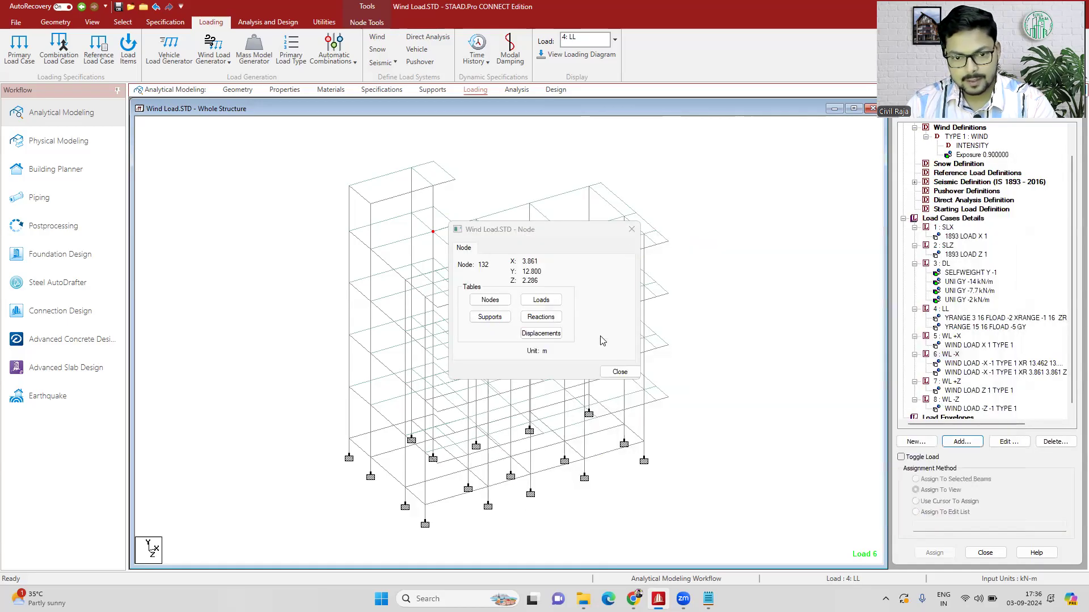
{"action": "left_click", "coordinate": [631, 229]}
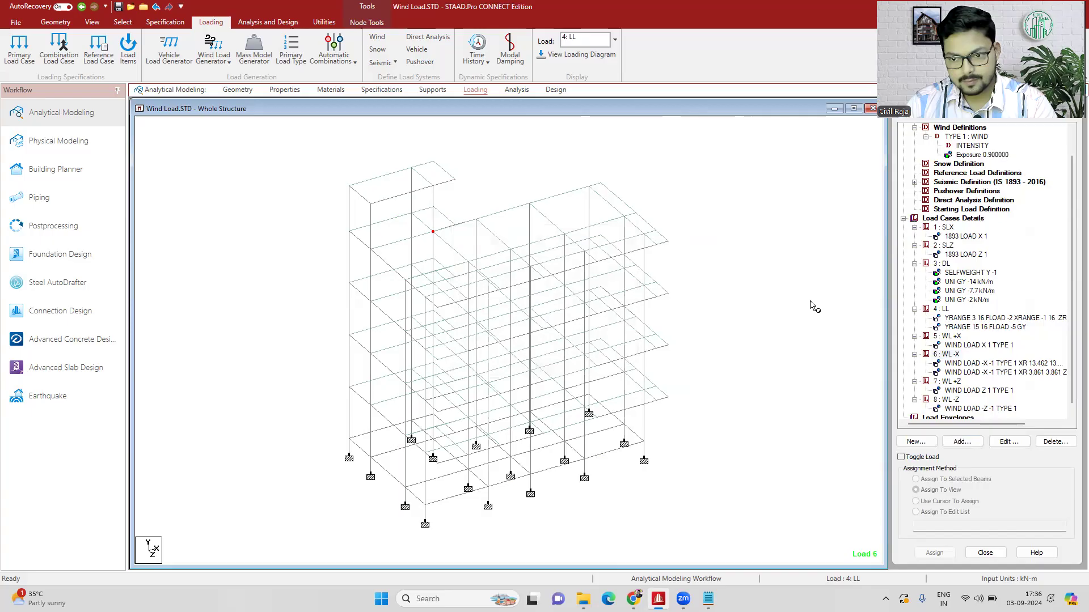
- Examine which faces the two WL -X wind loads act on, comparing them with the WL +X load, and clear the selection
{"action": "left_click", "coordinate": [997, 372]}
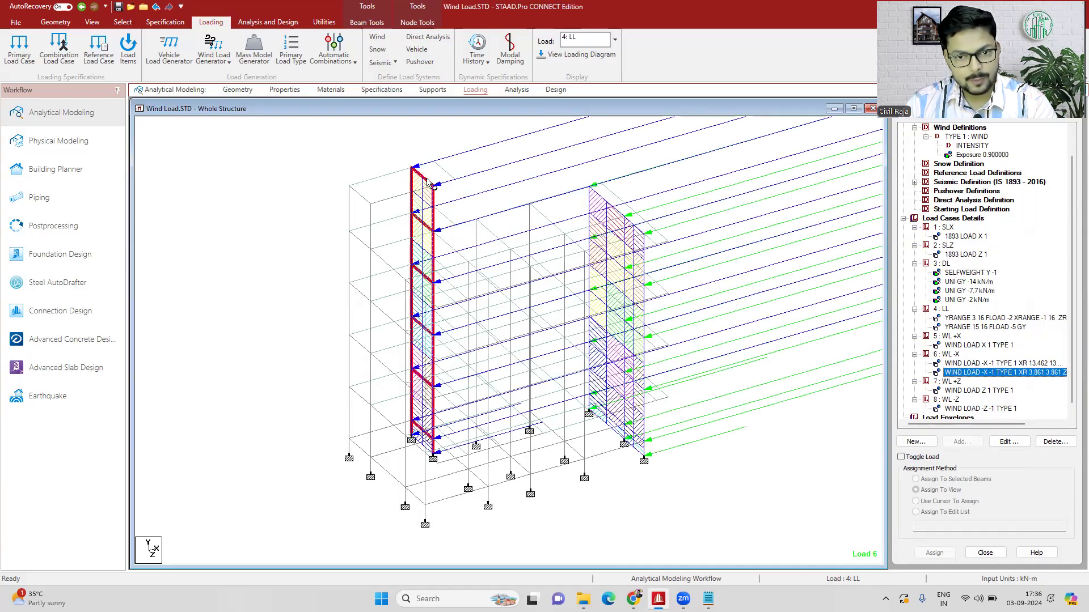
{"action": "key", "text": "Up"}
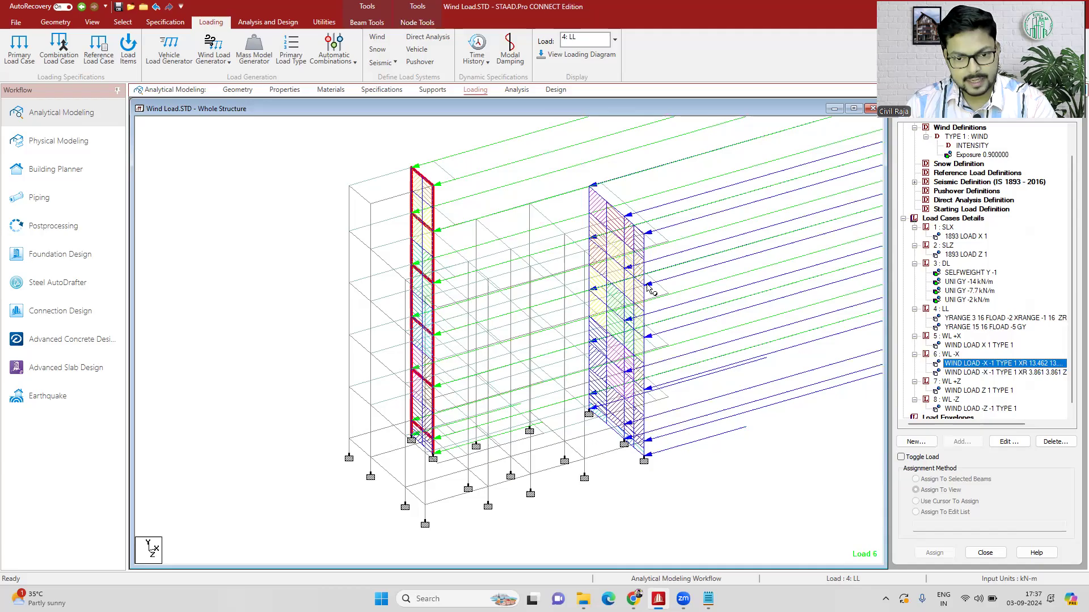
{"action": "left_click", "coordinate": [967, 344]}
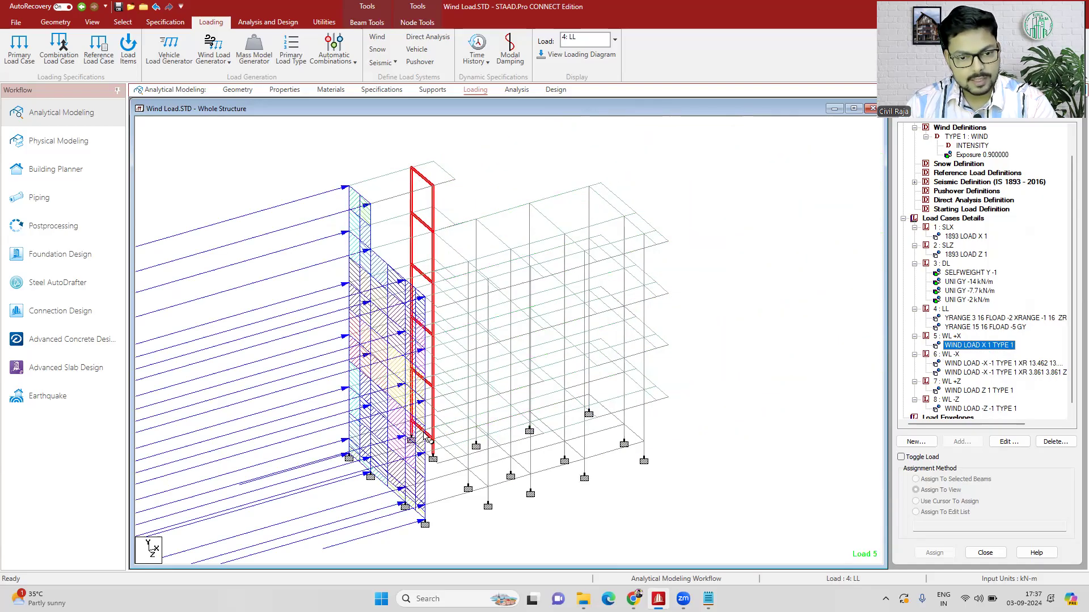
{"action": "left_click", "coordinate": [986, 364]}
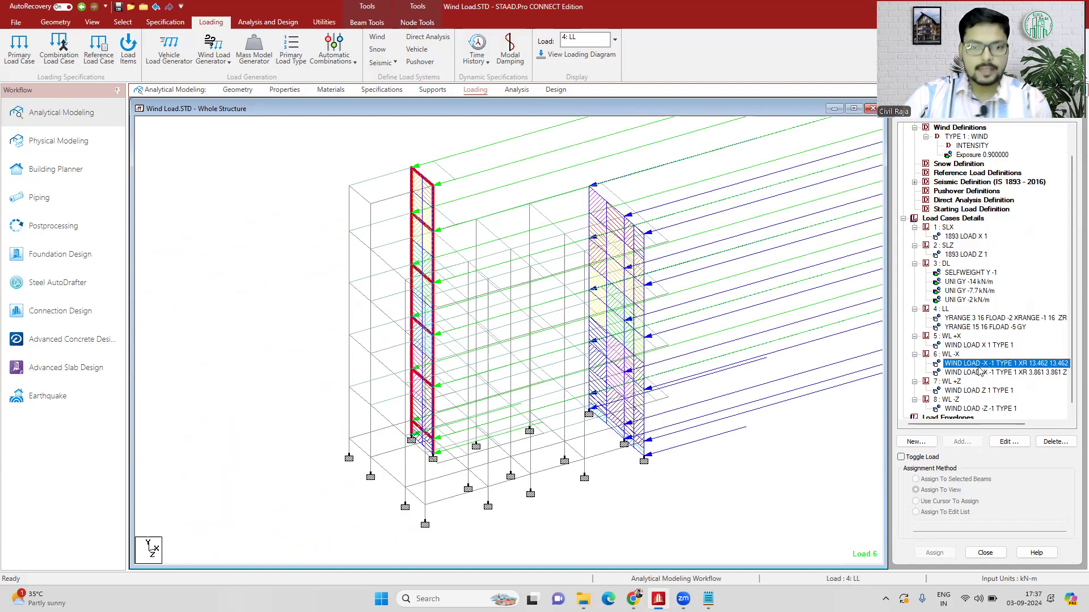
{"action": "left_click", "coordinate": [978, 374]}
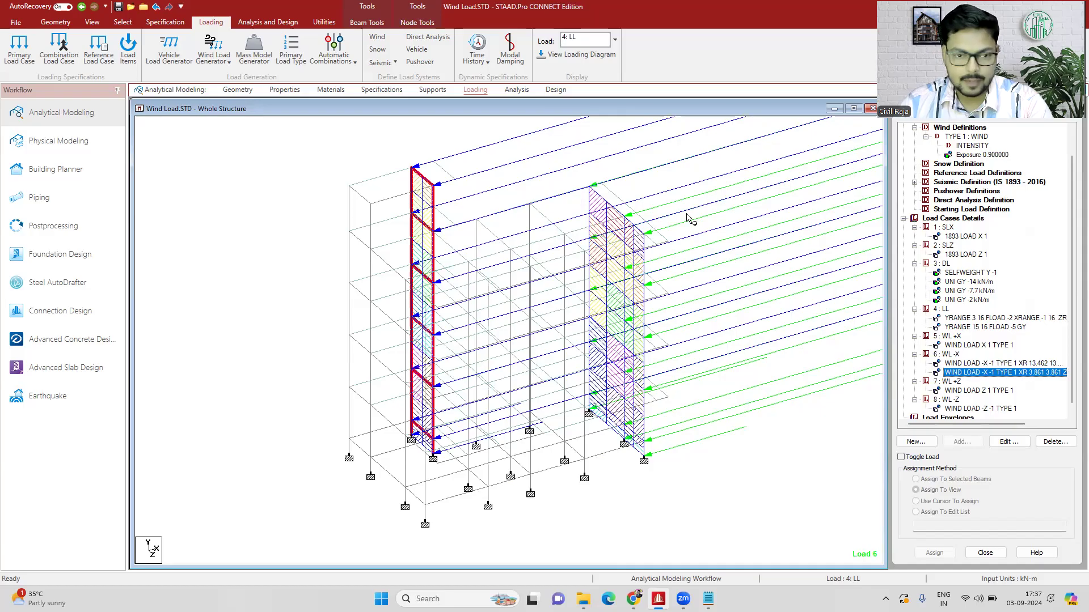
{"action": "left_click", "coordinate": [760, 487]}
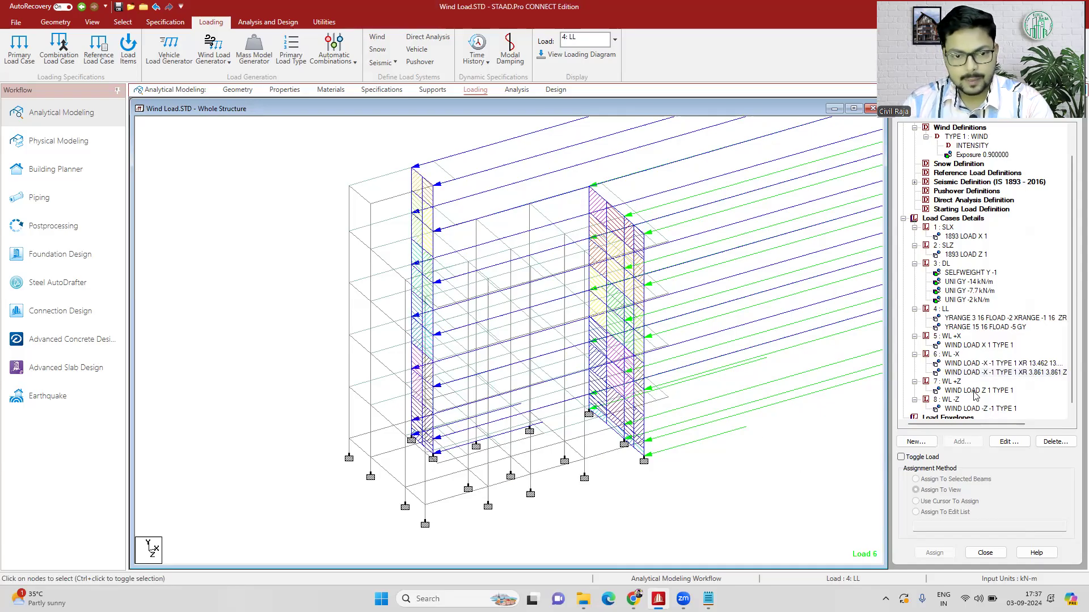
- Display the WL +Z wind load on the structure and look up the coordinates of the front corner node at the lowest beam level
{"action": "left_click", "coordinate": [975, 391]}
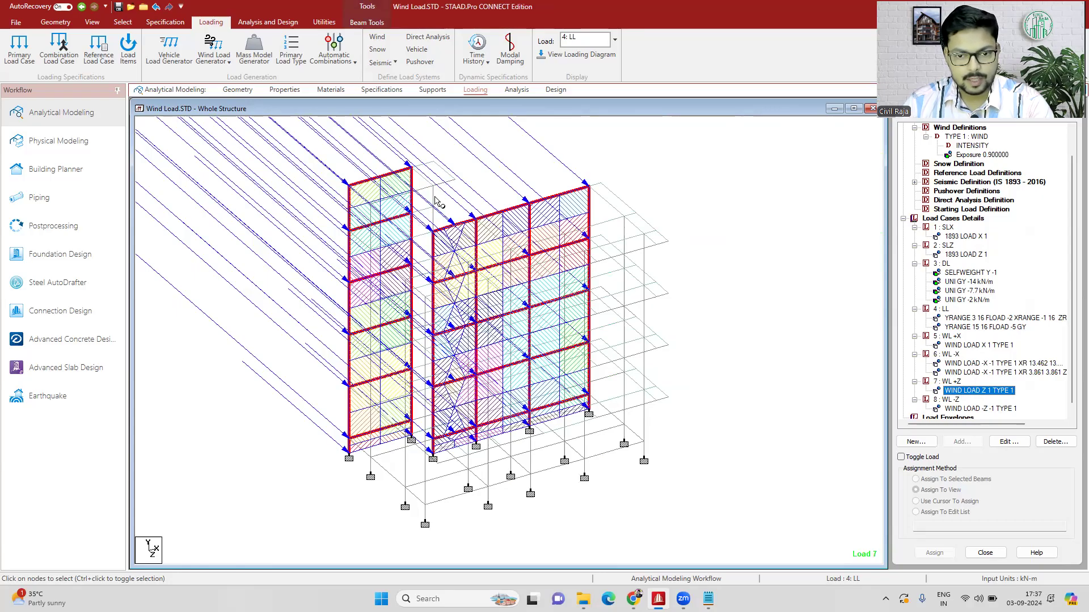
{"action": "left_click", "coordinate": [744, 342]}
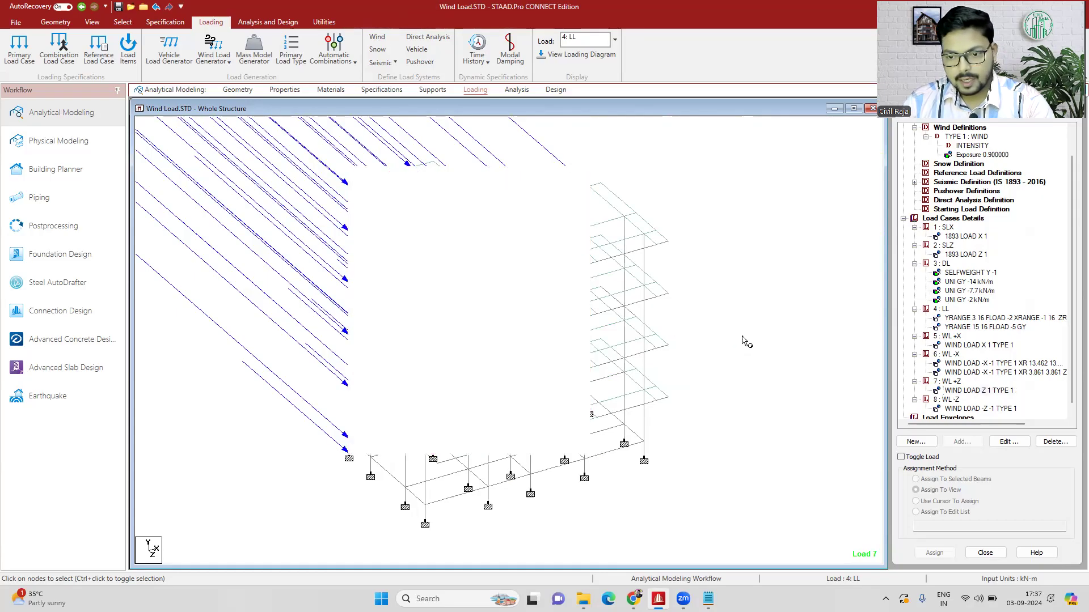
{"action": "double_click", "coordinate": [425, 505]}
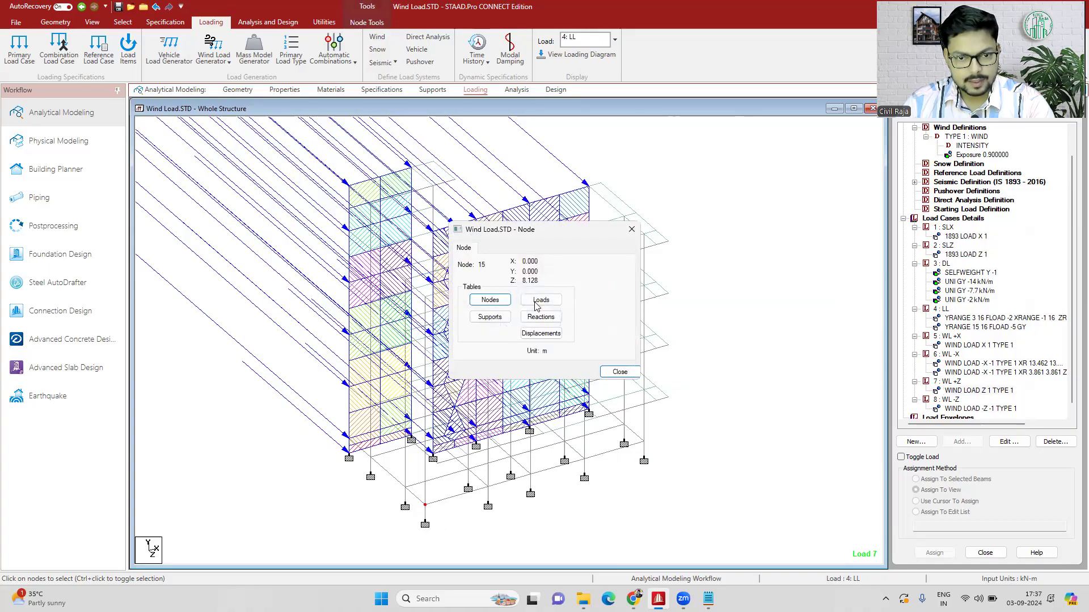
{"action": "left_click", "coordinate": [632, 230]}
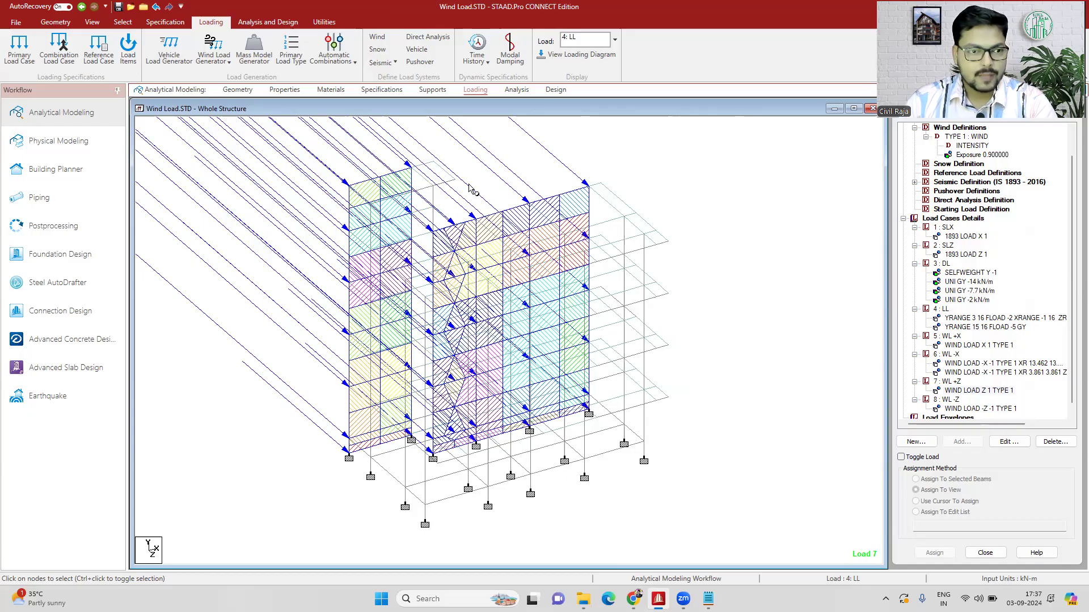
- Examine the WL +Z wind load in plan view and return to the isometric view
{"action": "left_click", "coordinate": [92, 22]}
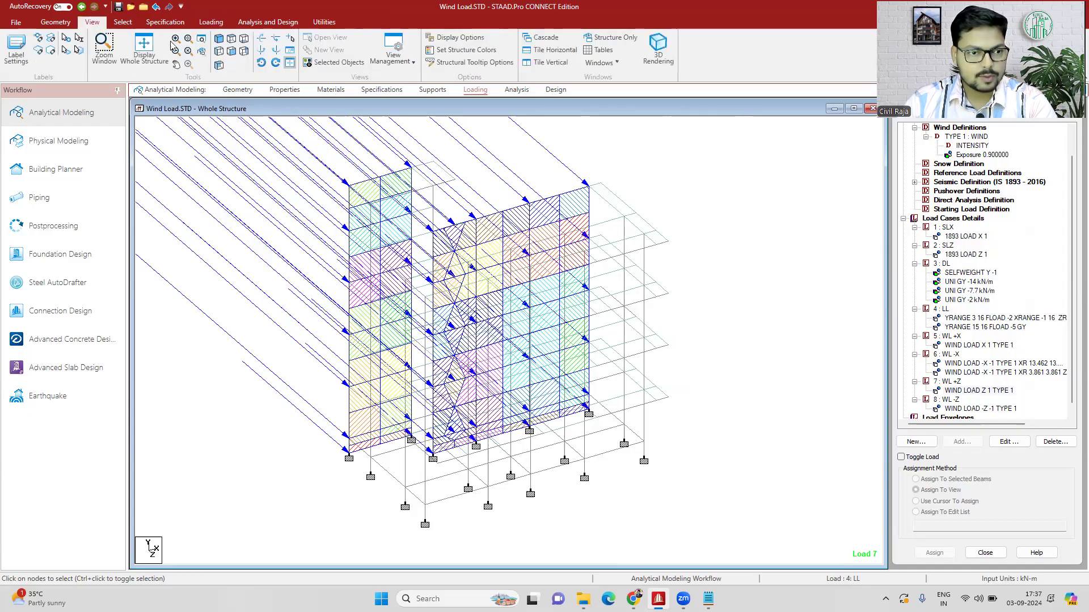
{"action": "left_click", "coordinate": [218, 38]}
{"action": "left_click", "coordinate": [232, 38]}
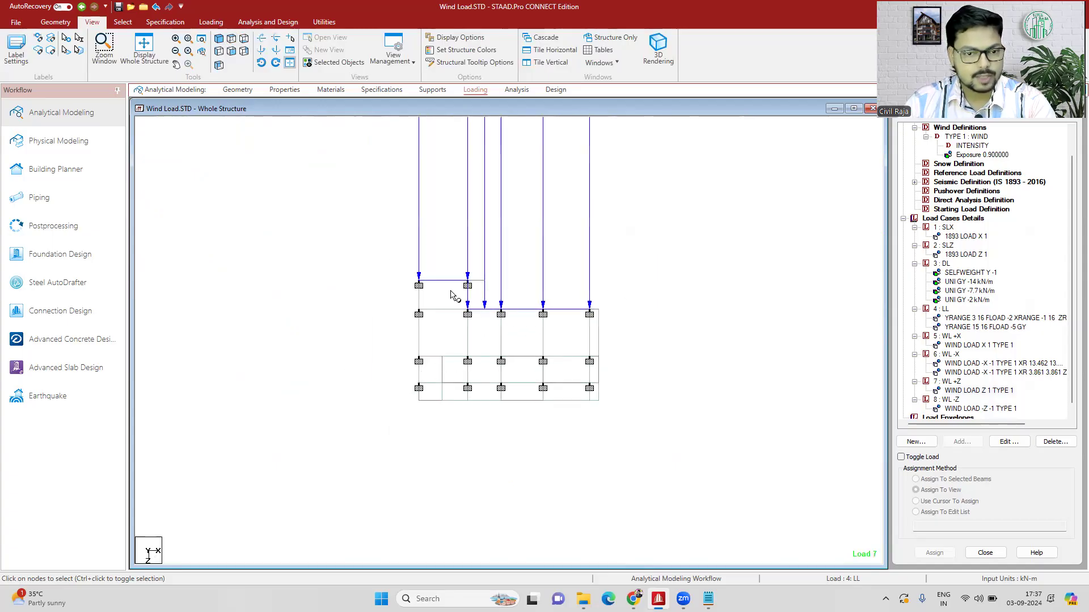
{"action": "left_click", "coordinate": [218, 39]}
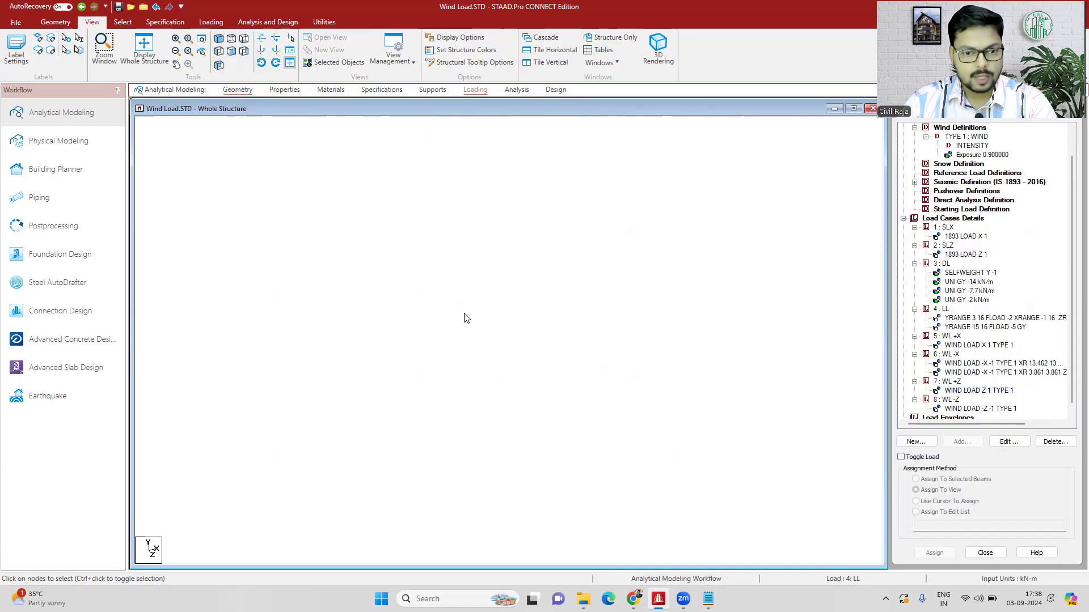
{"action": "scroll", "coordinate": [559, 359], "scroll_direction": "up", "scroll_amount": 3}
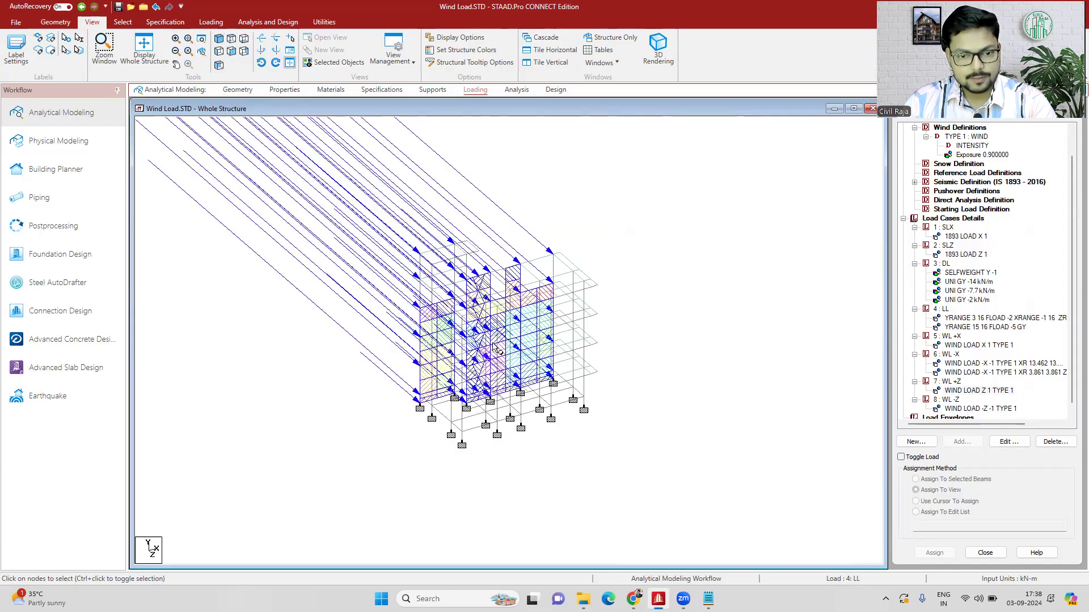
- Display the WL -Z wind load and look up the Z coordinate of the front corner node at the lowest beam level
{"action": "left_click", "coordinate": [987, 408]}
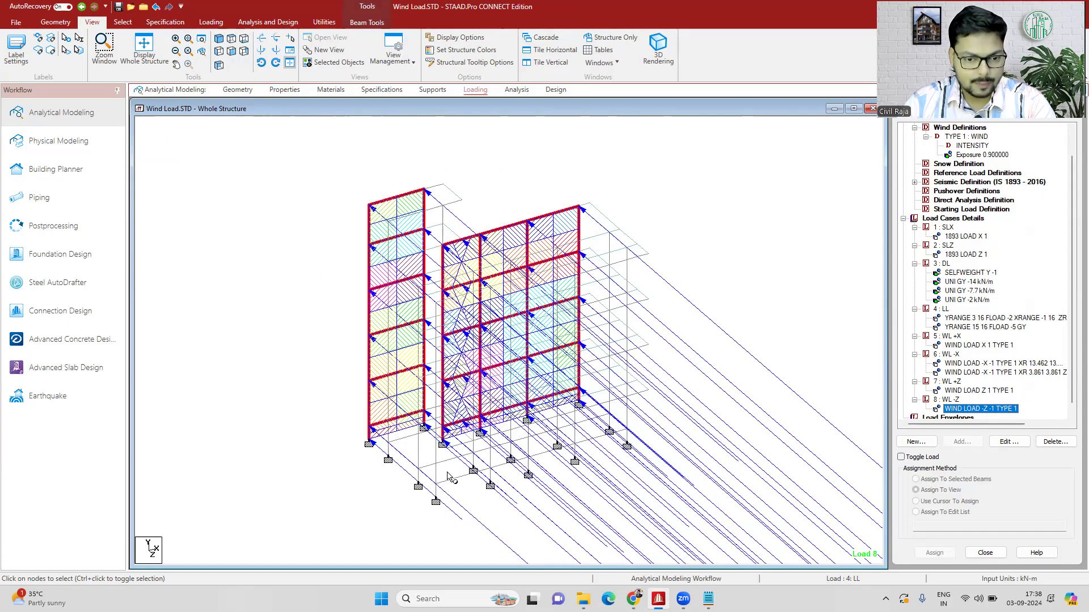
{"action": "double_click", "coordinate": [435, 485]}
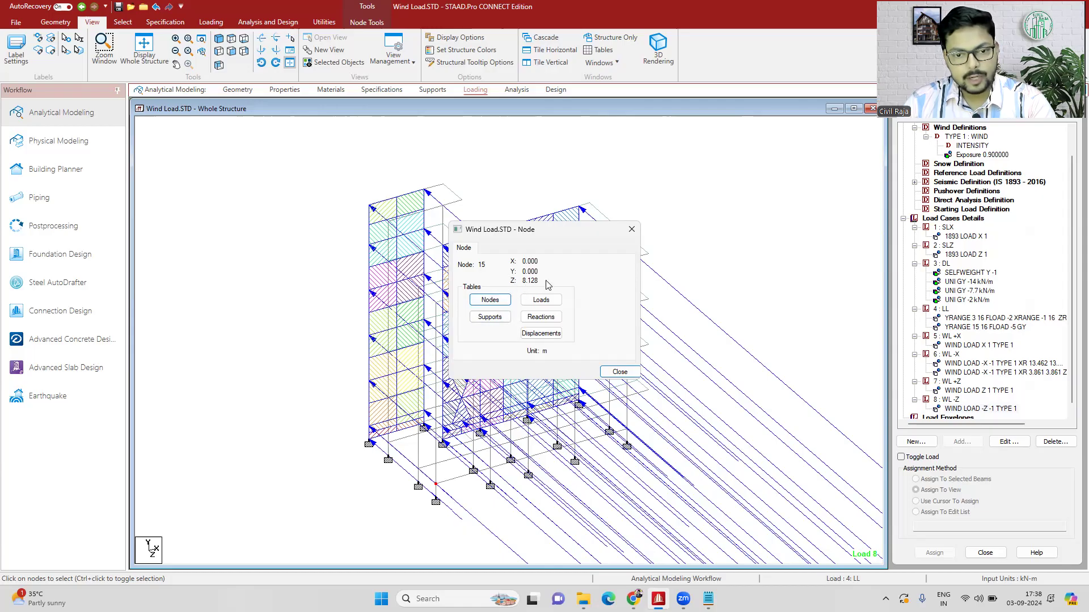
{"action": "left_click", "coordinate": [631, 230]}
- Modify the wind load of case 8 : WL -Z with both the minimum and maximum Z range set to 8.128 m, and close the dialog
{"action": "left_click", "coordinate": [987, 409]}
{"action": "double_click", "coordinate": [987, 411]}
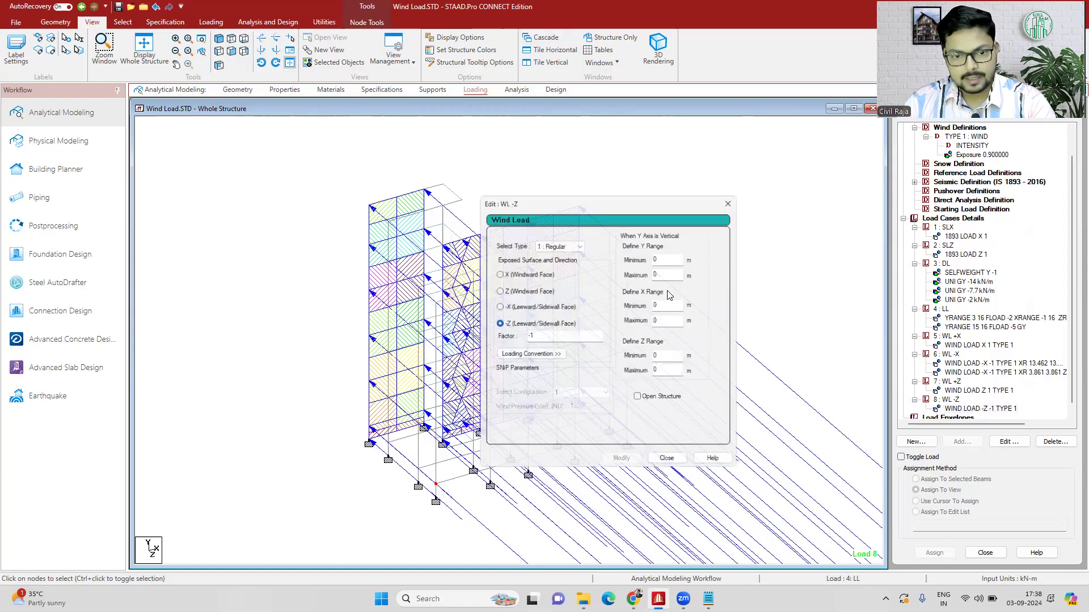
{"action": "left_click_drag", "start_coordinate": [605, 373], "coordinate": [603, 374]}
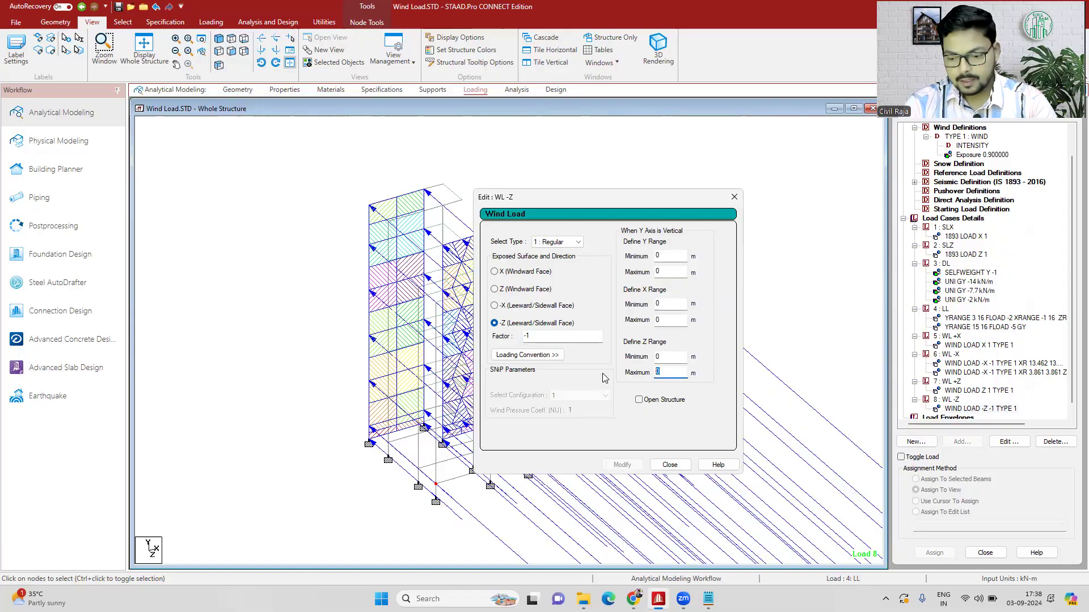
{"action": "type", "text": "8.128"}
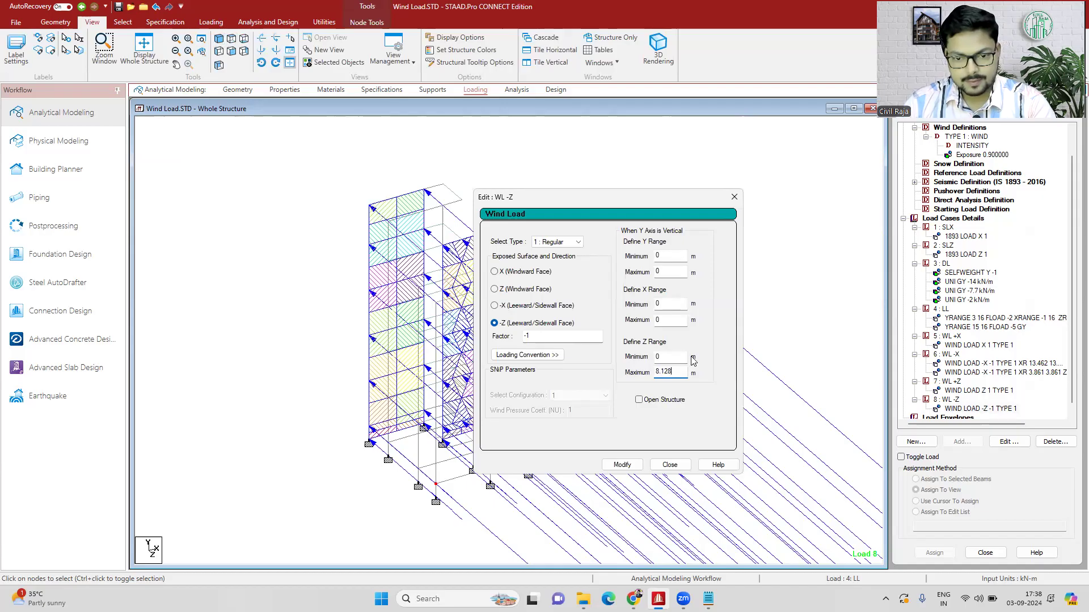
{"action": "left_click_drag", "start_coordinate": [695, 361], "coordinate": [649, 360]}
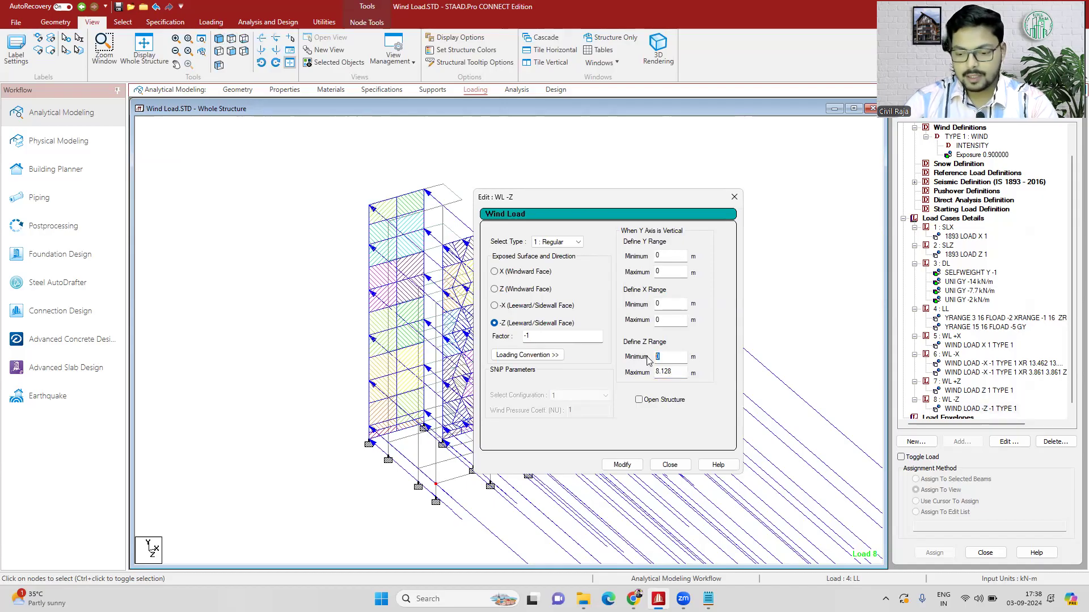
{"action": "type", "text": "8.128"}
{"action": "left_click", "coordinate": [622, 465]}
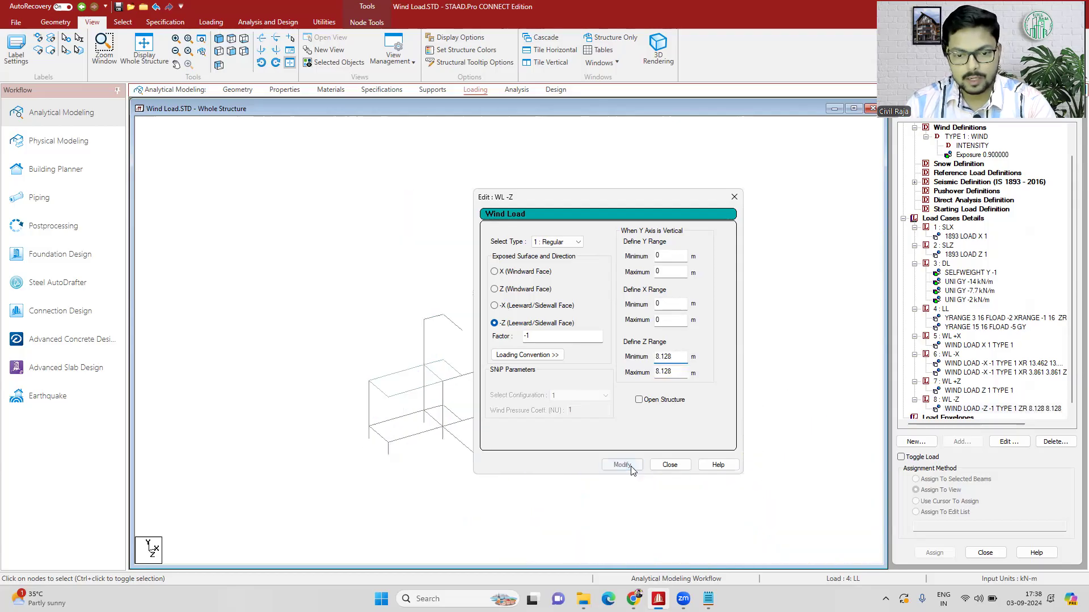
{"action": "left_click", "coordinate": [668, 465]}
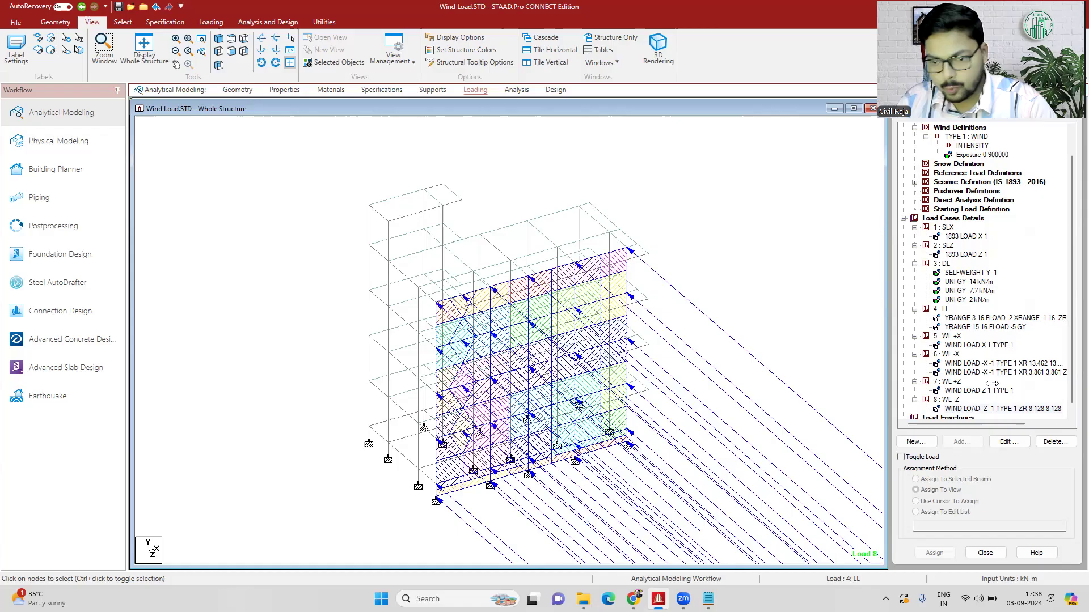
- Look up the coordinates of the tower's inner front node and modify the WL -Z wind load's minimum Z range to 2.826 m
{"action": "double_click", "coordinate": [442, 246]}
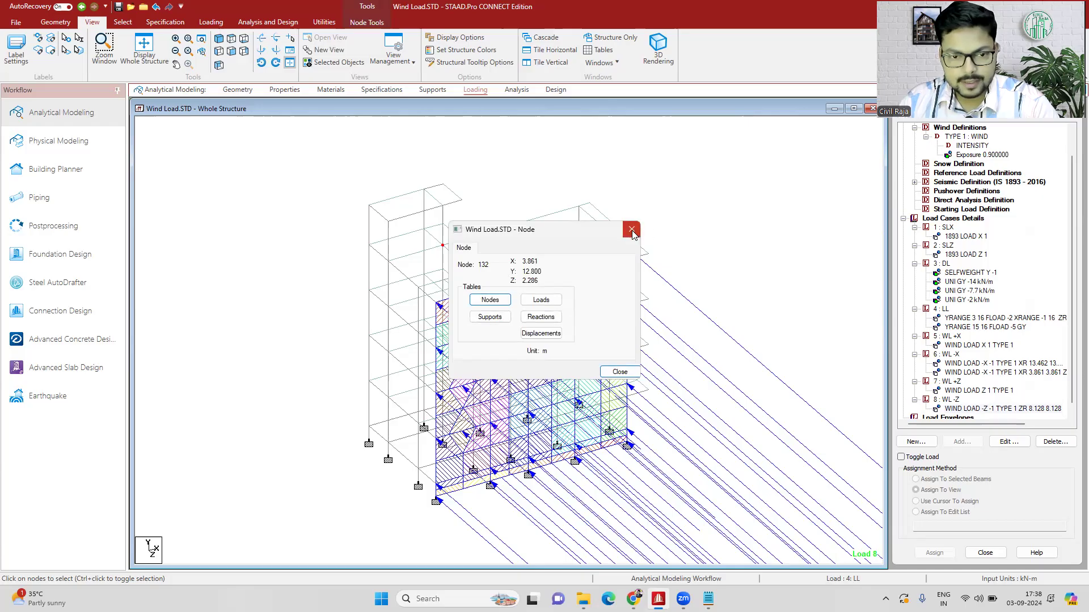
{"action": "left_click", "coordinate": [631, 229]}
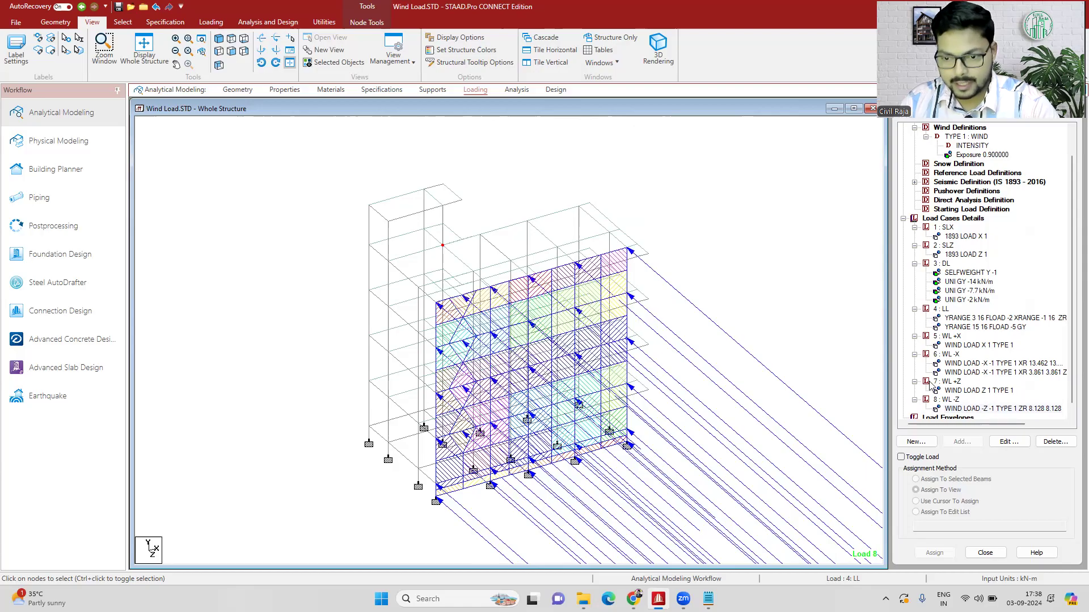
{"action": "double_click", "coordinate": [957, 410]}
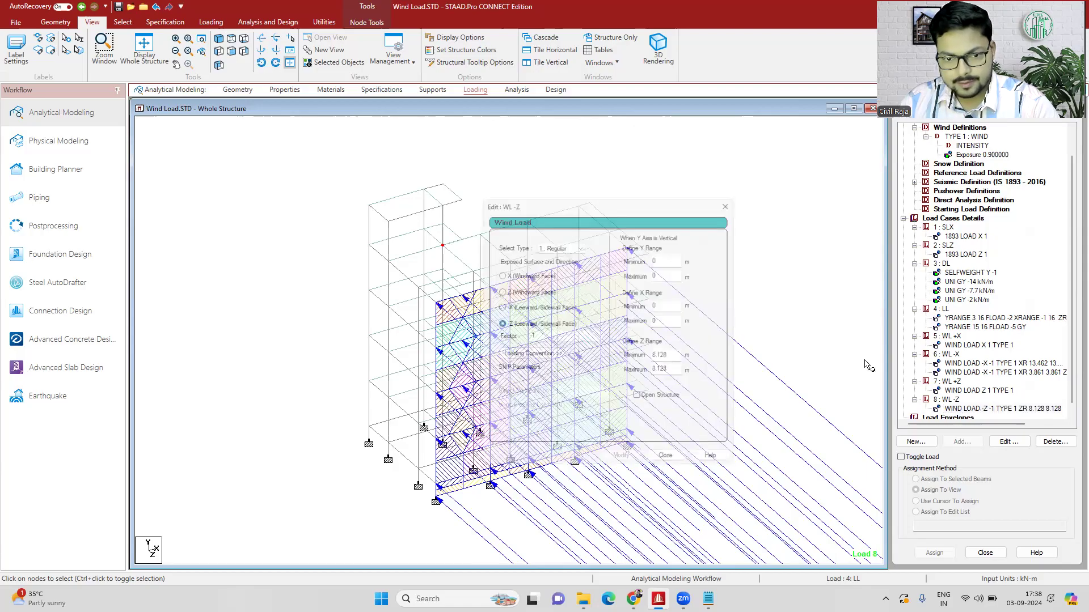
{"action": "left_click", "coordinate": [664, 305]}
{"action": "type", "text": "0"}
{"action": "double_click", "coordinate": [676, 360]}
{"action": "type", "text": "2.83"}
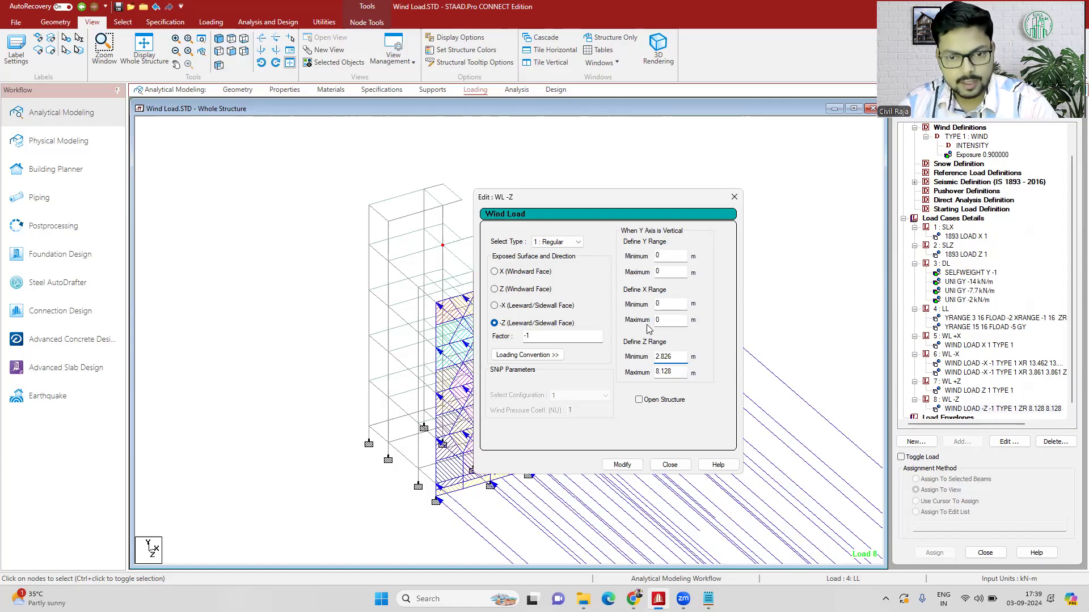
{"action": "left_click_drag", "start_coordinate": [614, 204], "coordinate": [819, 165]}
{"action": "left_click", "coordinate": [841, 425]}
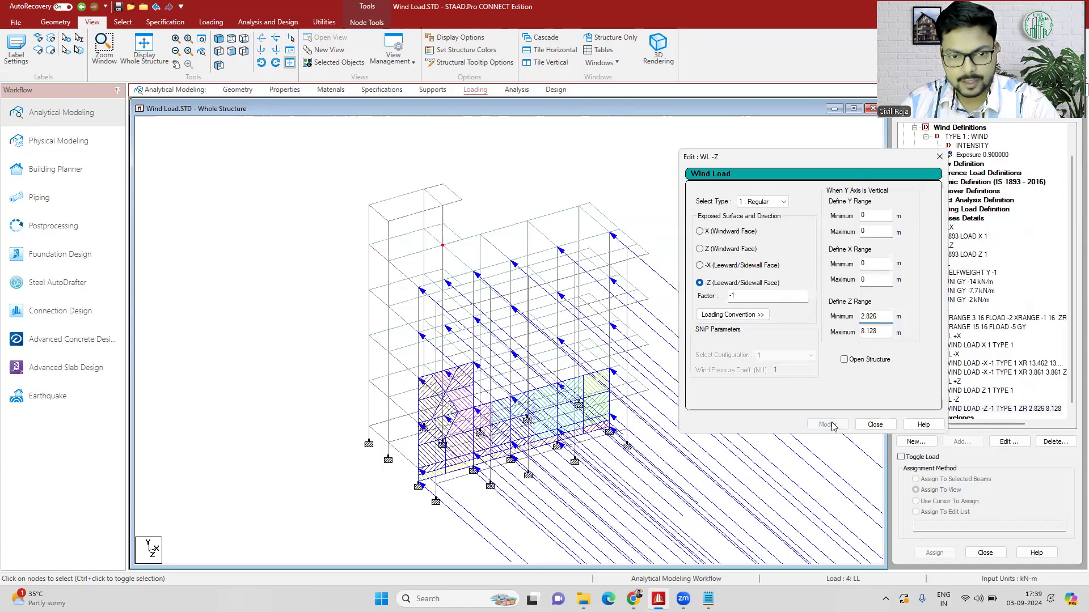
- Modify the WL -Z wind load's minimum Z range to 2.8 m and close the dialog
{"action": "left_click_drag", "start_coordinate": [885, 317], "coordinate": [838, 321]}
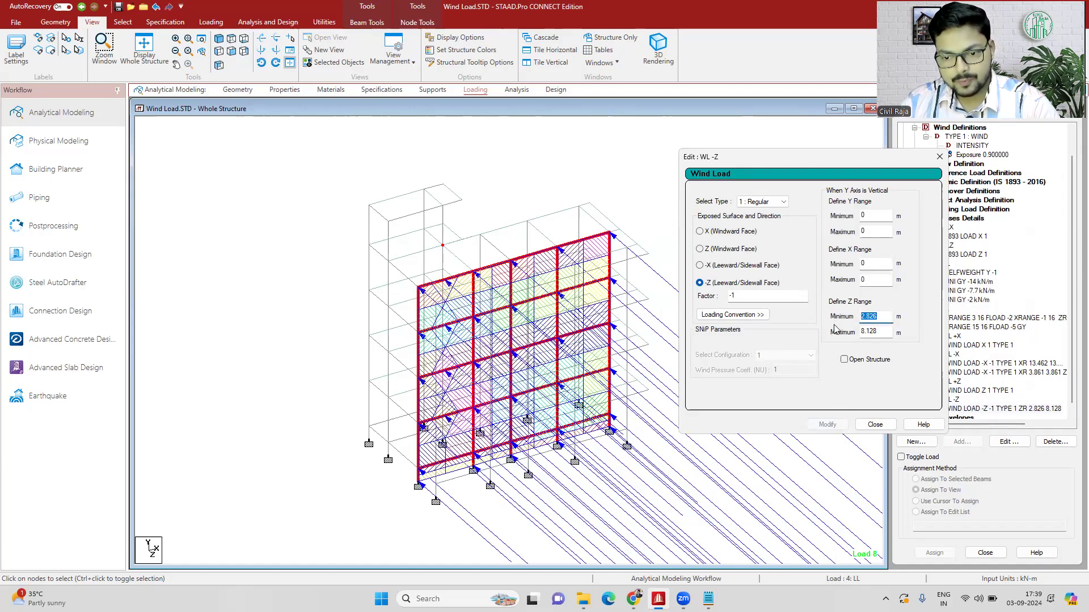
{"action": "left_click", "coordinate": [884, 318]}
{"action": "key", "text": "BackSpace"}
{"action": "left_click", "coordinate": [827, 424]}
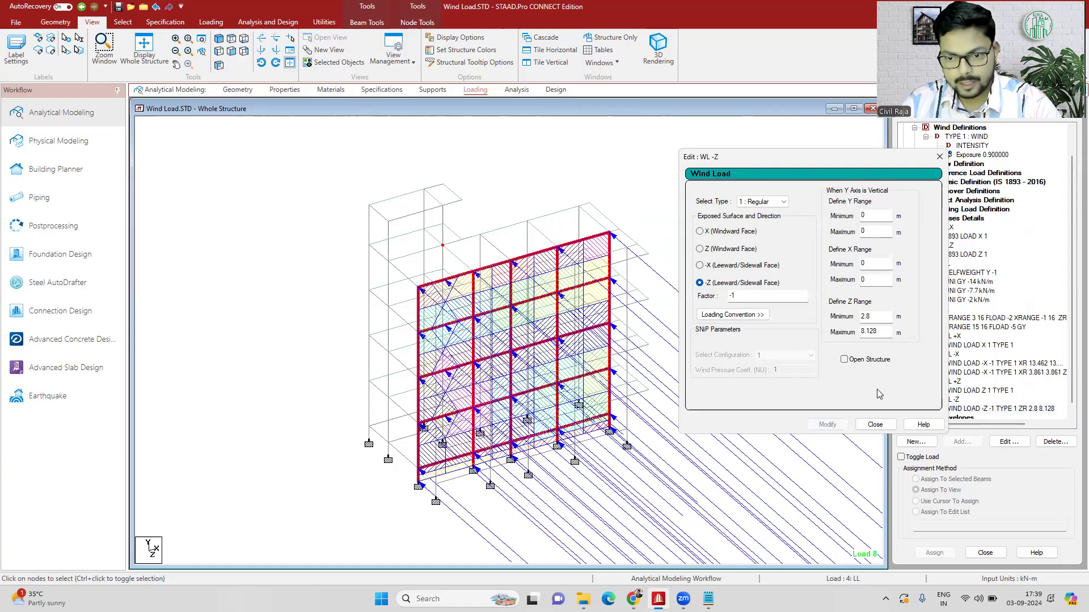
{"action": "left_click", "coordinate": [875, 424]}
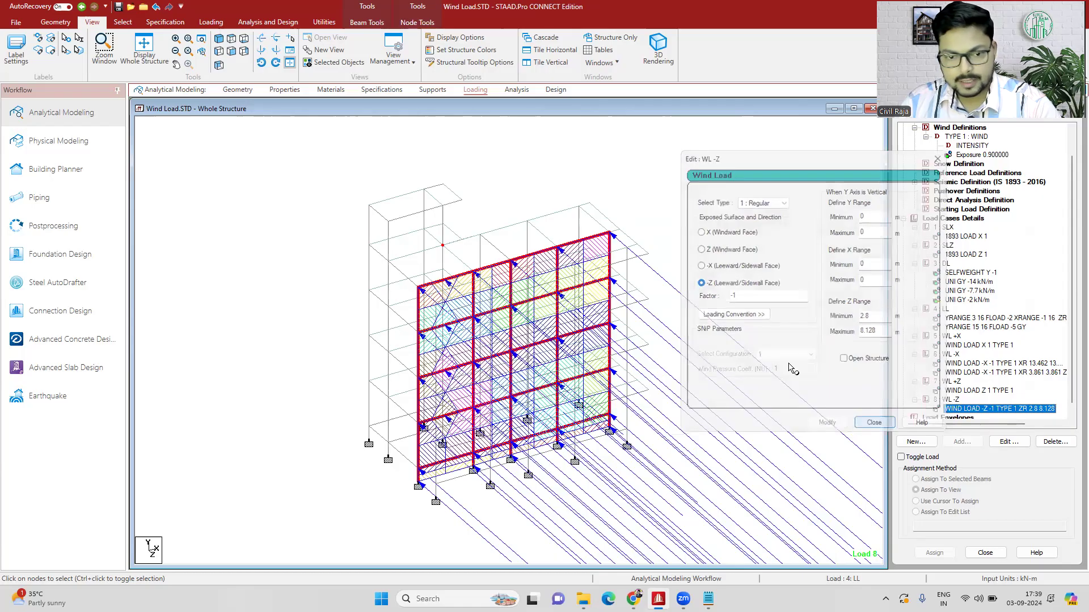
{"action": "left_click", "coordinate": [802, 260]}
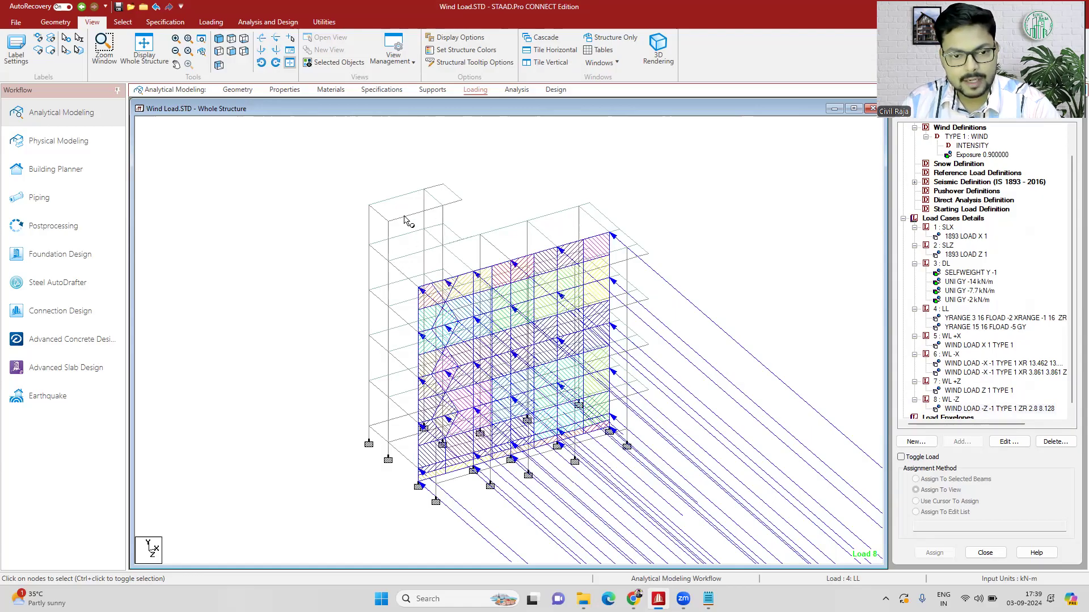
- Look up the coordinates of the projecting tower's outer front nodes at its top two levels
{"action": "double_click", "coordinate": [389, 262]}
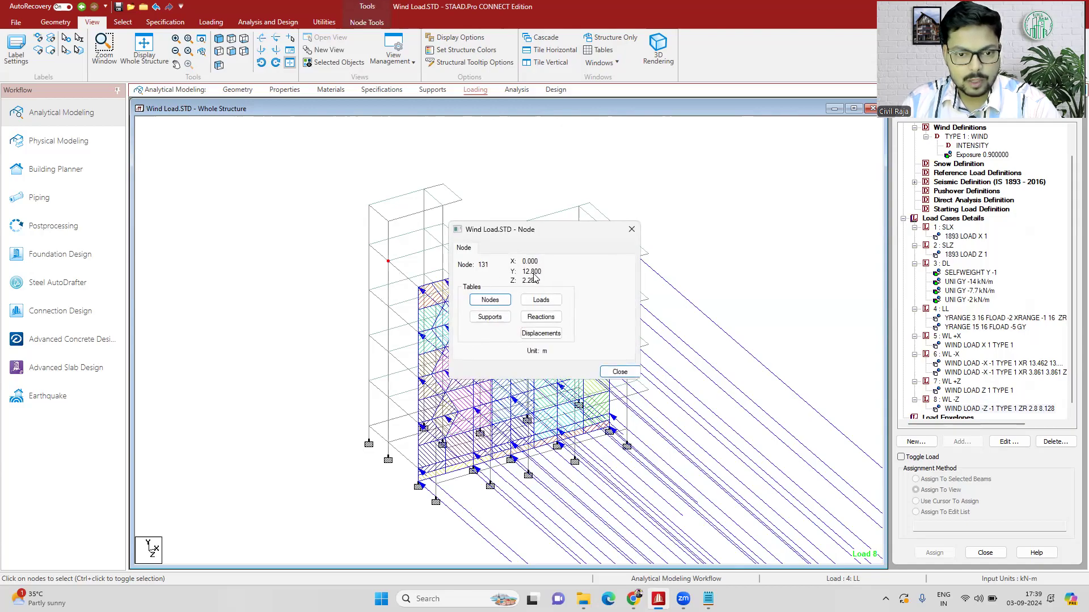
{"action": "double_click", "coordinate": [388, 222]}
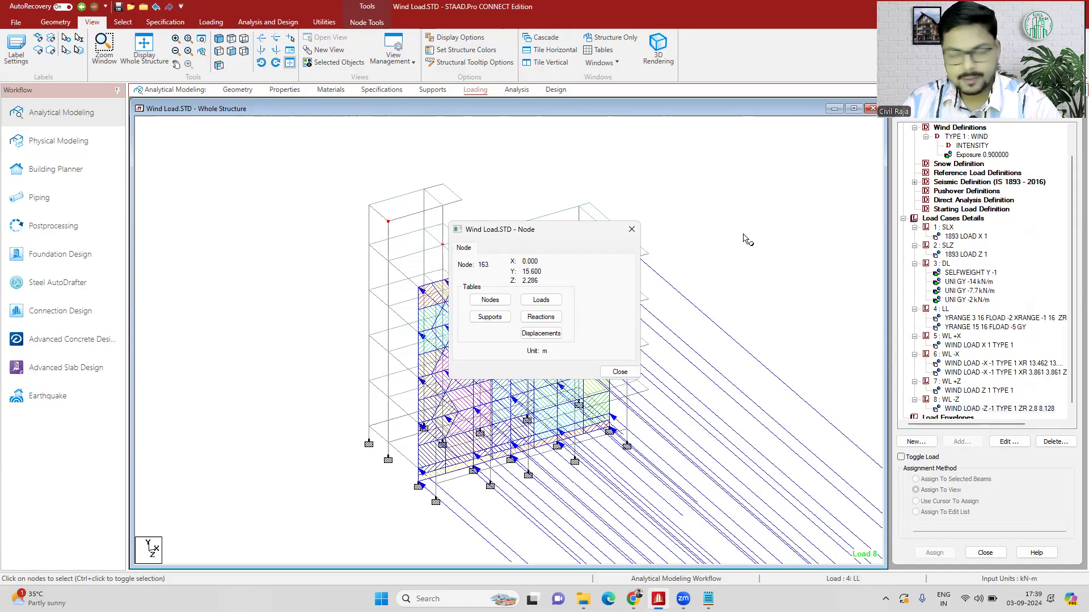
{"action": "left_click", "coordinate": [630, 230]}
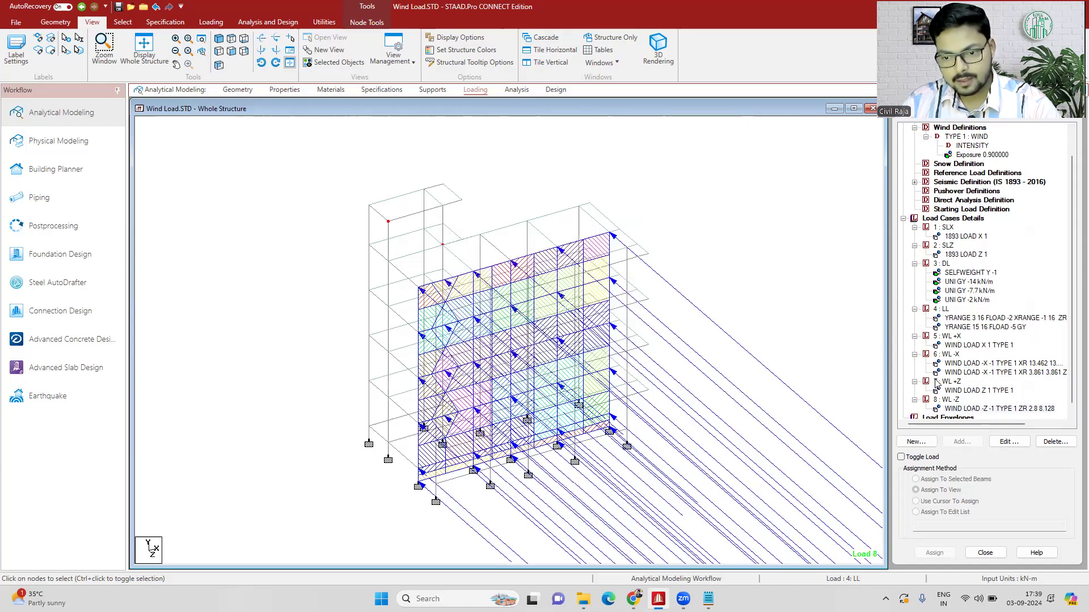
- Start a new wind load item under case 8 : WL -Z for the -Z leeward/sidewall face with a factor of -1
{"action": "left_click", "coordinate": [952, 401]}
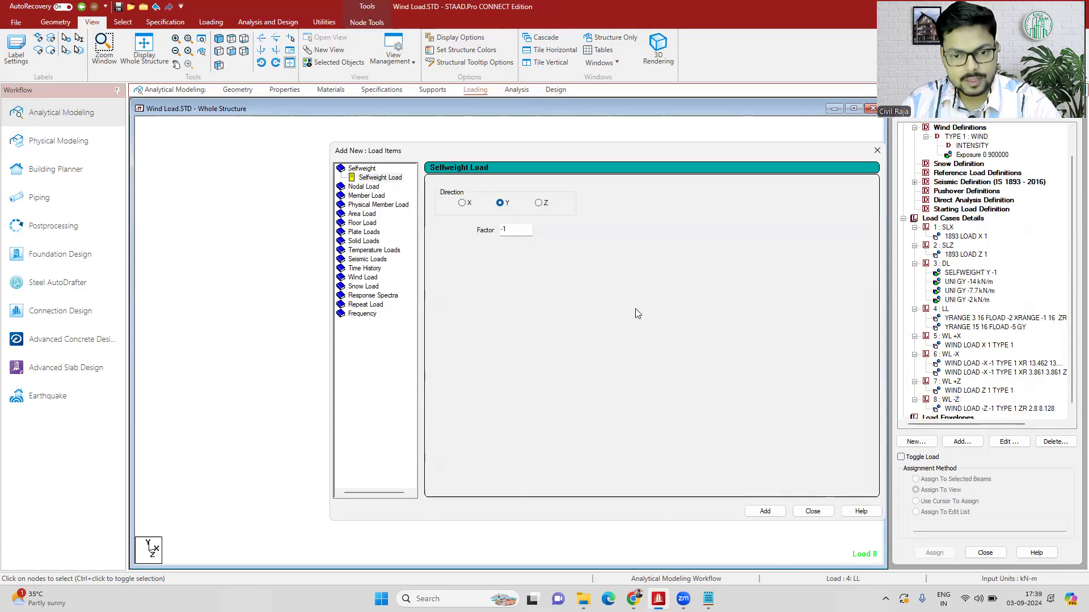
{"action": "left_click", "coordinate": [628, 275]}
{"action": "left_click", "coordinate": [712, 273]}
{"action": "double_click", "coordinate": [743, 286]}
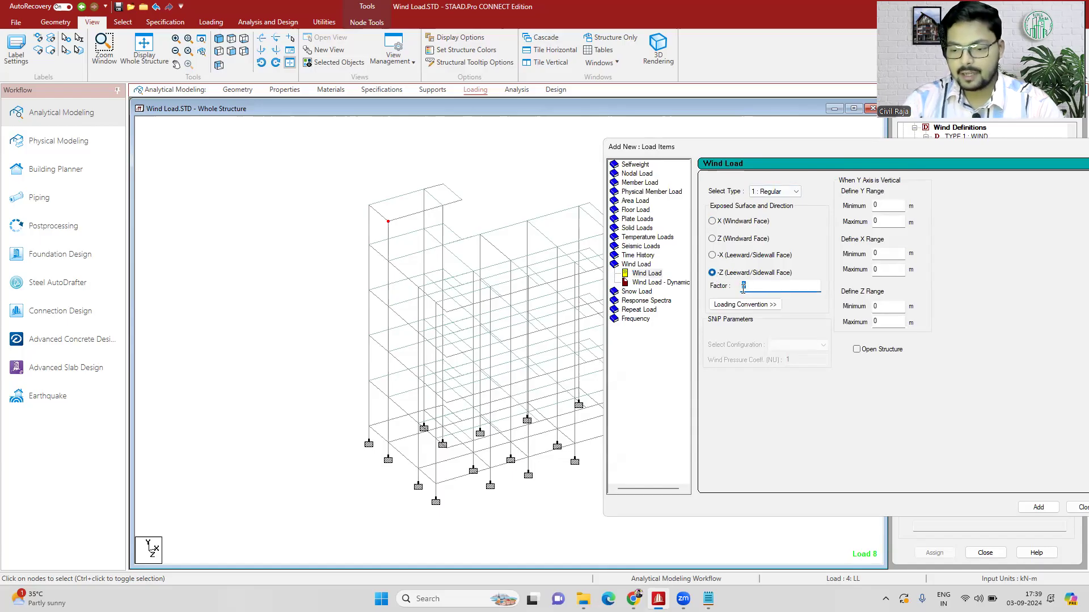
- Recheck the tower's top two front nodes and set the new wind load's Y range from 12.8 m to 15.6 m
{"action": "left_click", "coordinate": [892, 205]}
{"action": "left_click", "coordinate": [391, 264]}
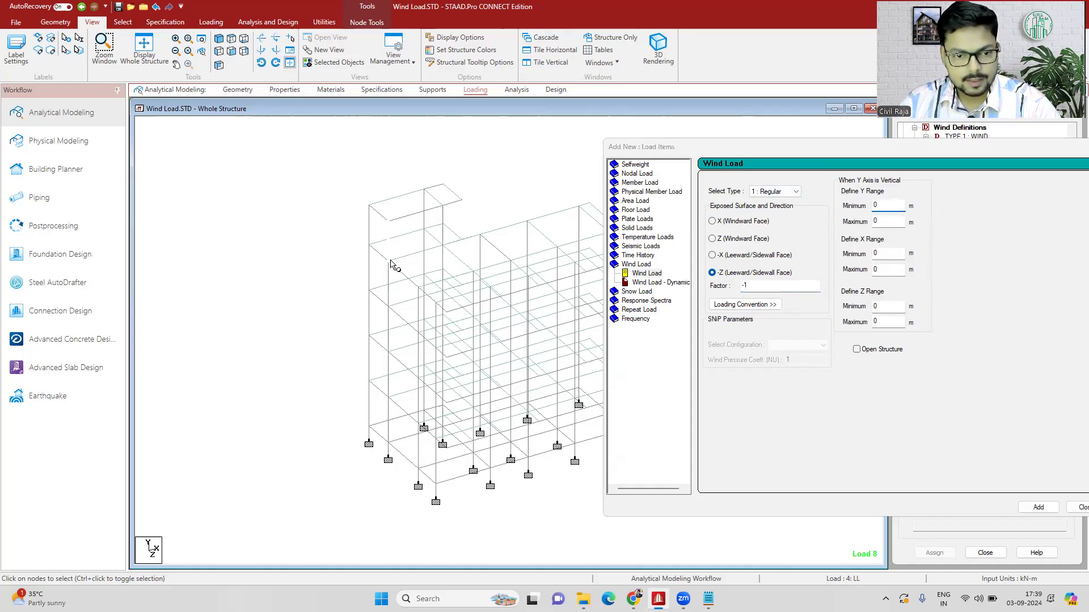
{"action": "double_click", "coordinate": [389, 262]}
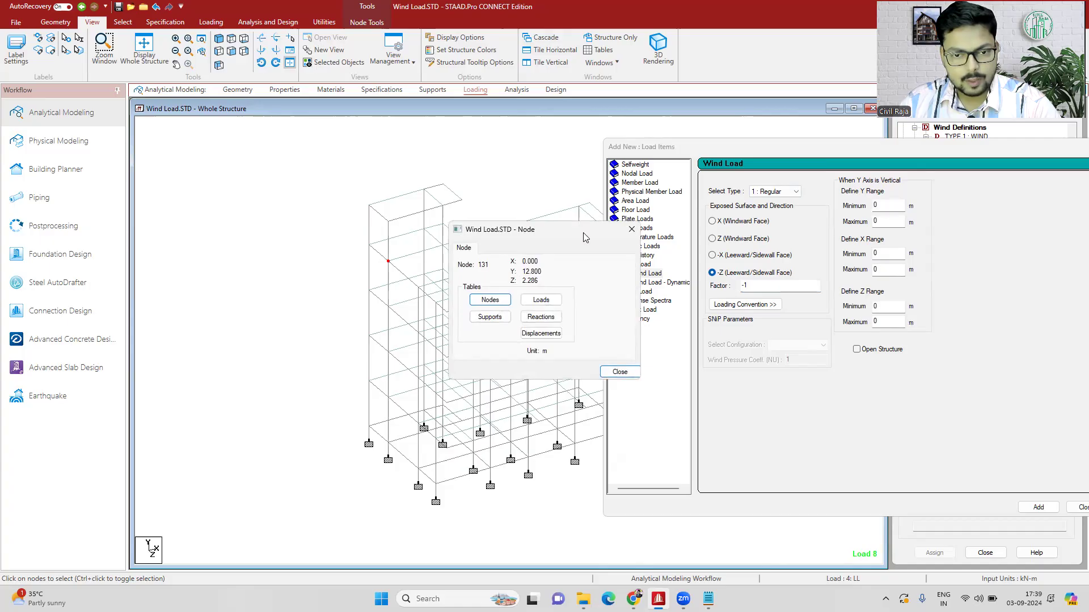
{"action": "left_click", "coordinate": [391, 226]}
{"action": "left_click", "coordinate": [388, 222]}
{"action": "left_click", "coordinate": [882, 205]}
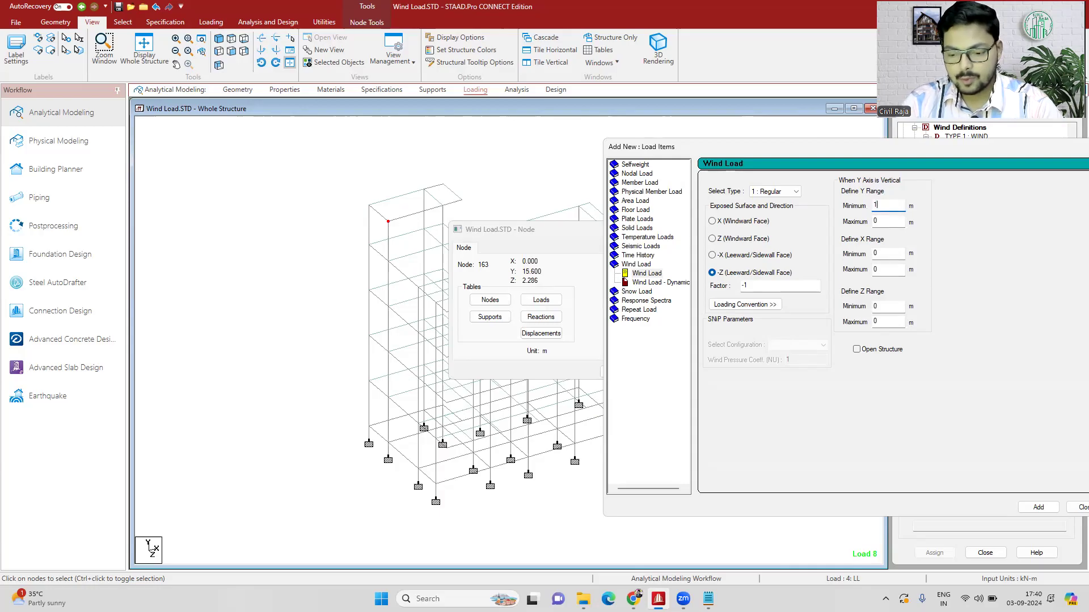
{"action": "key", "text": "Tab"}
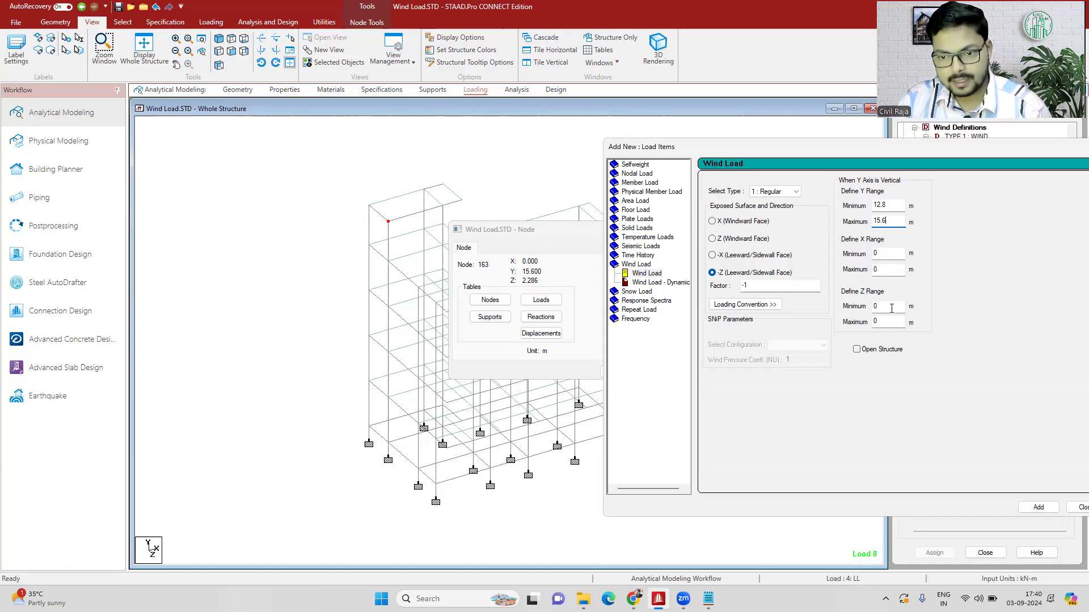
- Set both the minimum and maximum Z range to 2.286 m, add the wind load to WL -Z, and close the open dialogs
{"action": "left_click_drag", "start_coordinate": [883, 308], "coordinate": [862, 310]}
{"action": "type", "text": "2.286"}
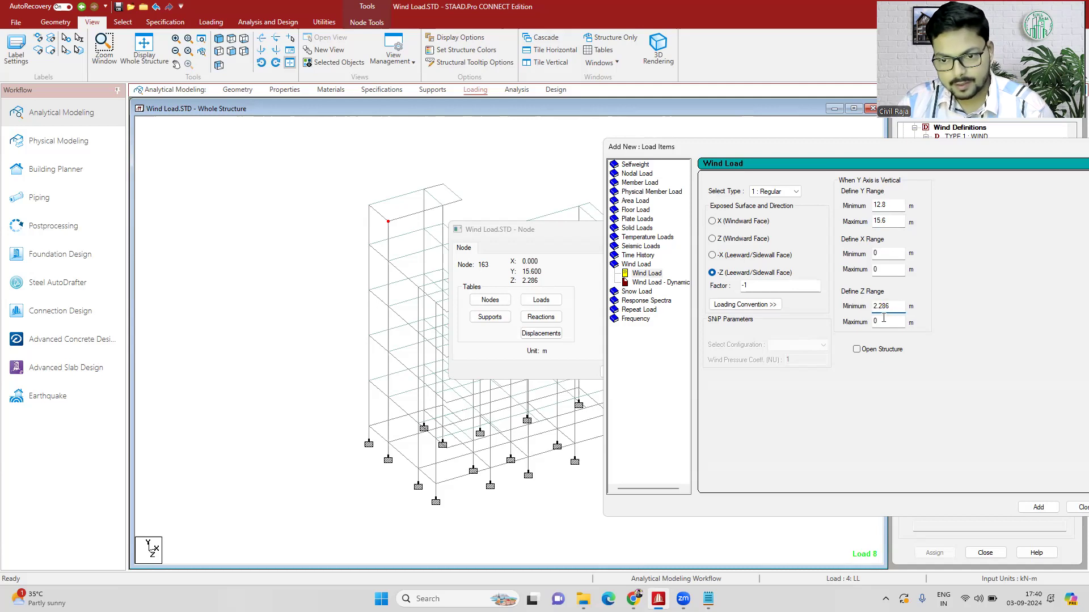
{"action": "left_click_drag", "start_coordinate": [884, 322], "coordinate": [863, 326]}
{"action": "type", "text": "2.286"}
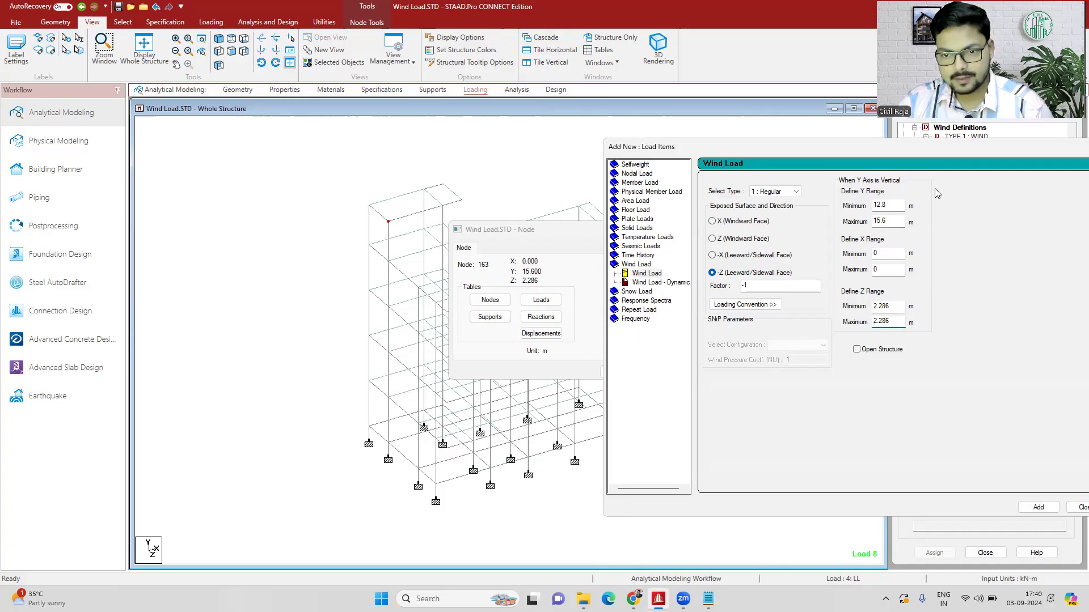
{"action": "left_click_drag", "start_coordinate": [896, 150], "coordinate": [714, 149]}
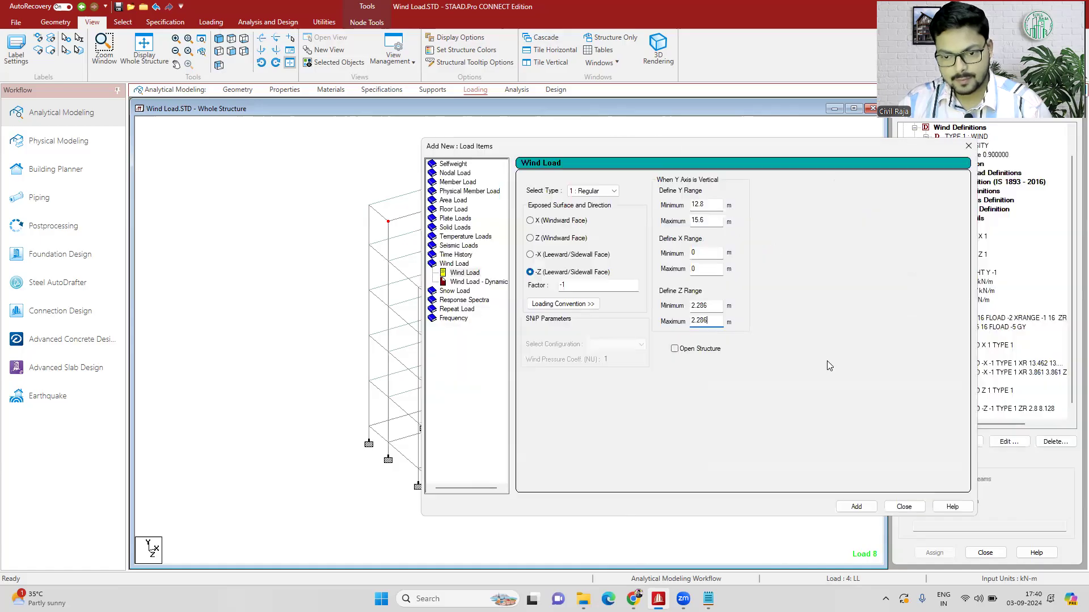
{"action": "left_click", "coordinate": [856, 506]}
{"action": "left_click", "coordinate": [904, 506]}
{"action": "left_click", "coordinate": [999, 401]}
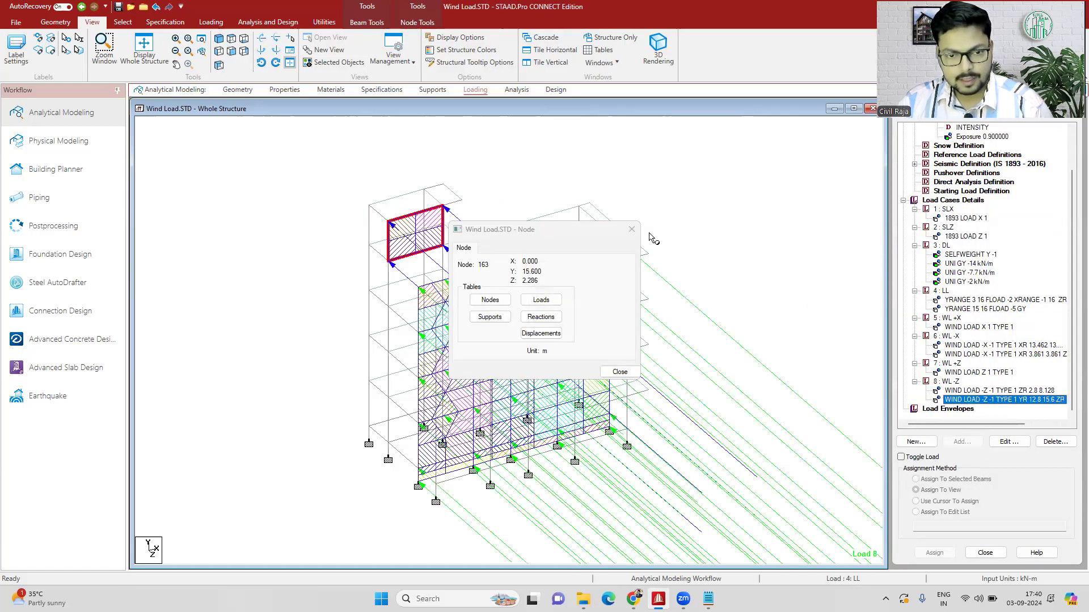
{"action": "left_click", "coordinate": [631, 229]}
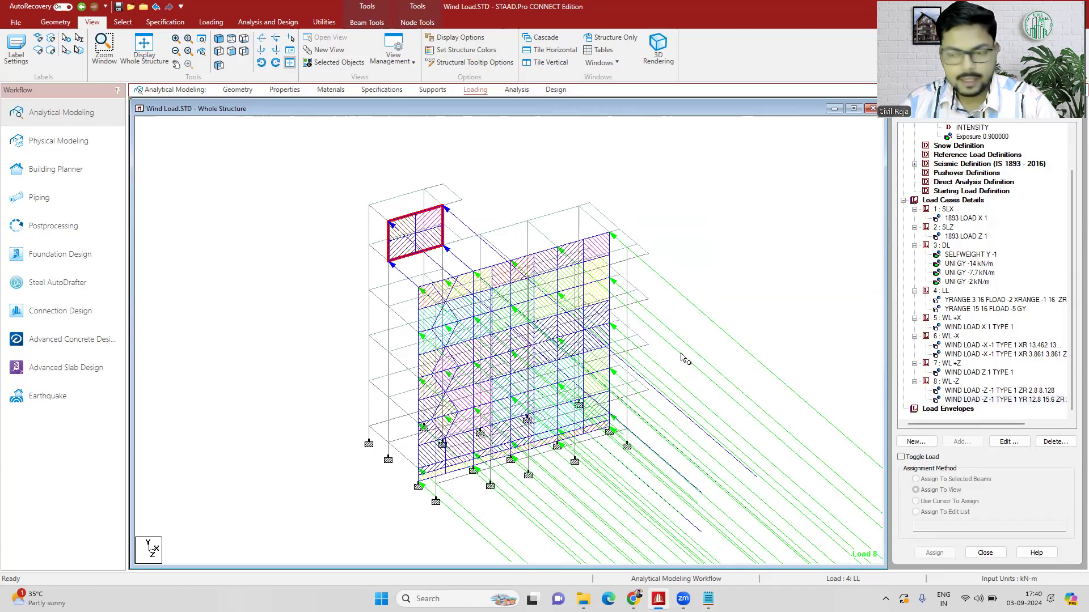
- Compare the two WL -Z wind load items and modify the first one's minimum Z range to 2.286 m
{"action": "left_click", "coordinate": [970, 391]}
{"action": "left_click", "coordinate": [970, 400]}
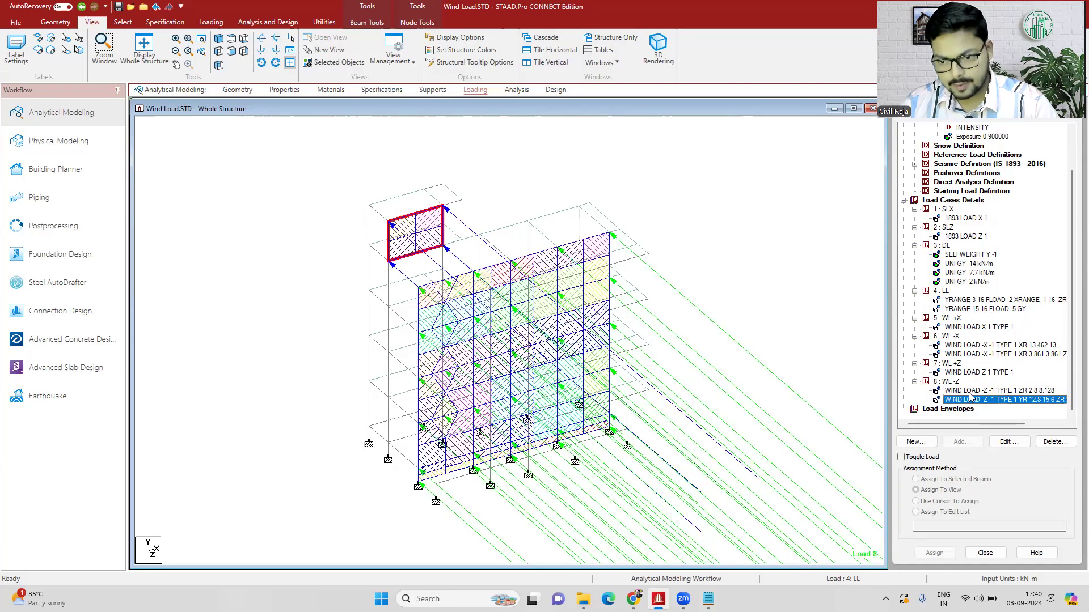
{"action": "left_click", "coordinate": [971, 391]}
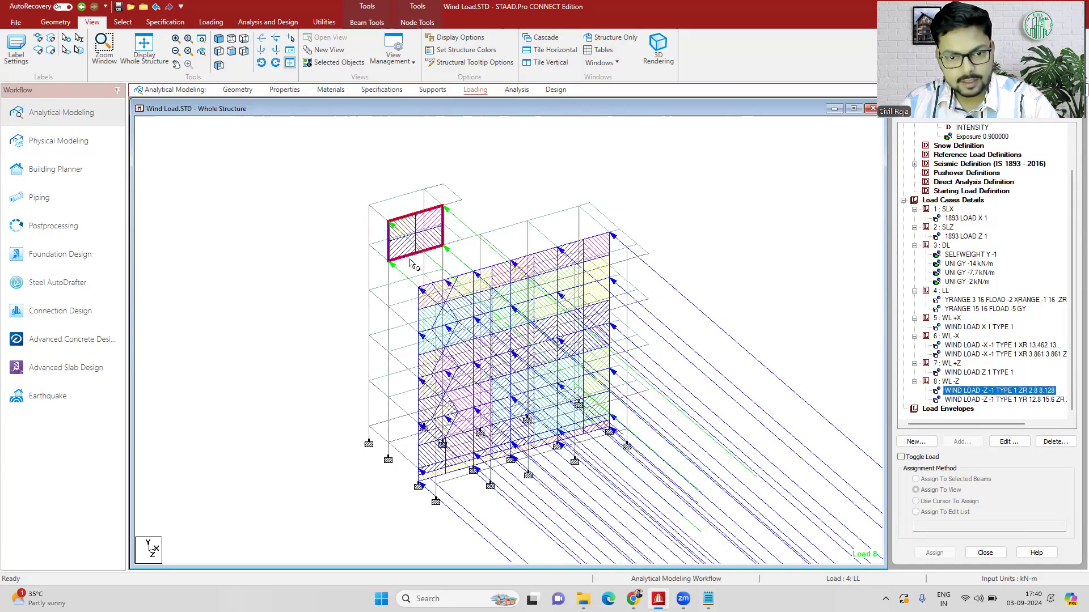
{"action": "double_click", "coordinate": [996, 392]}
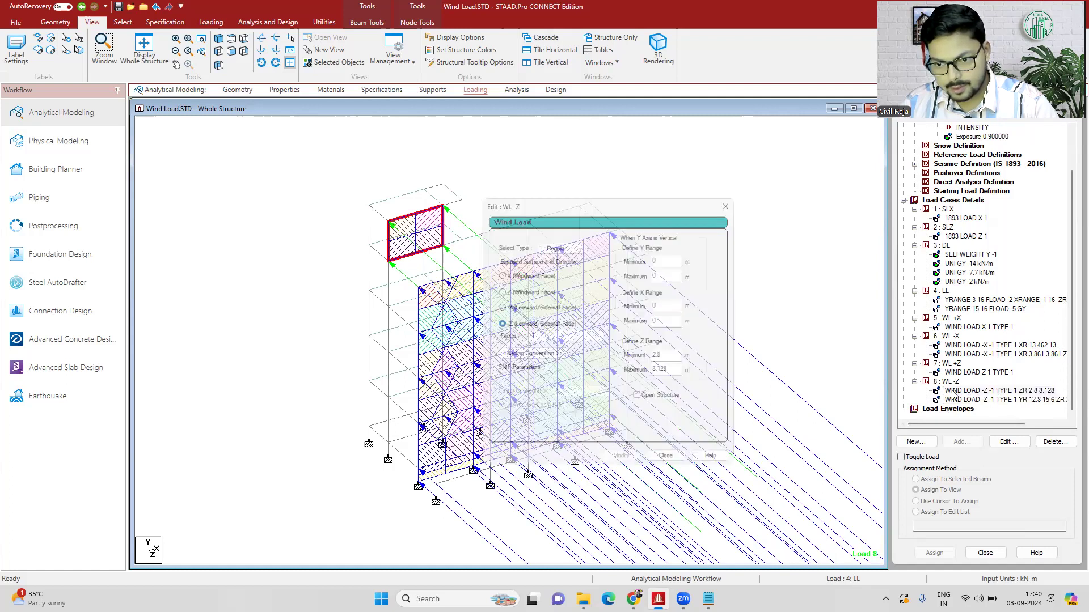
{"action": "key", "text": "BackSpace"}
{"action": "key", "text": "BackSpace"}
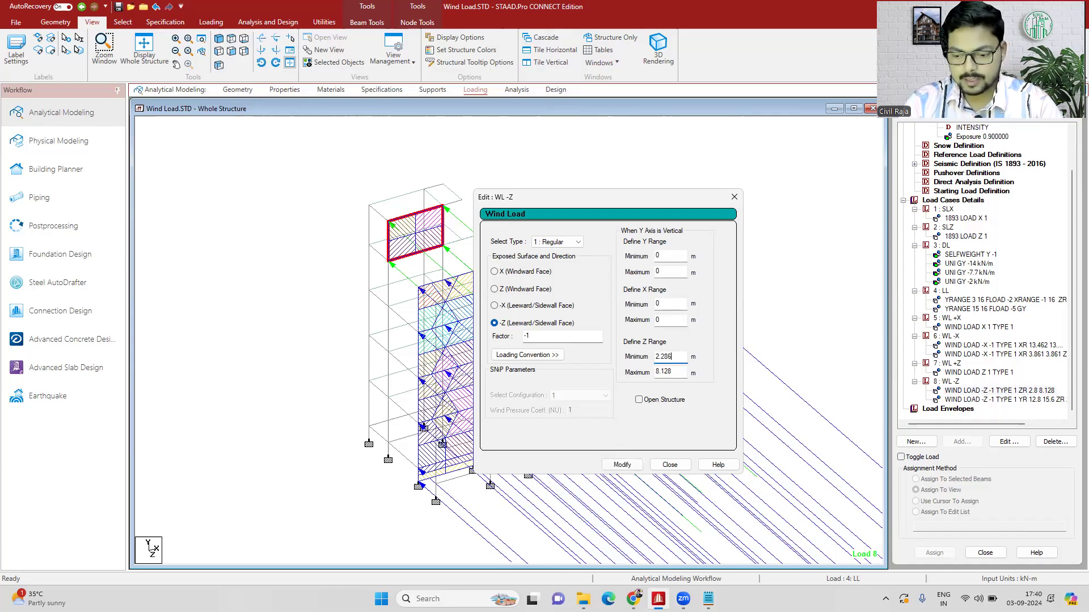
{"action": "type", "text": ".286"}
{"action": "left_click", "coordinate": [622, 465]}
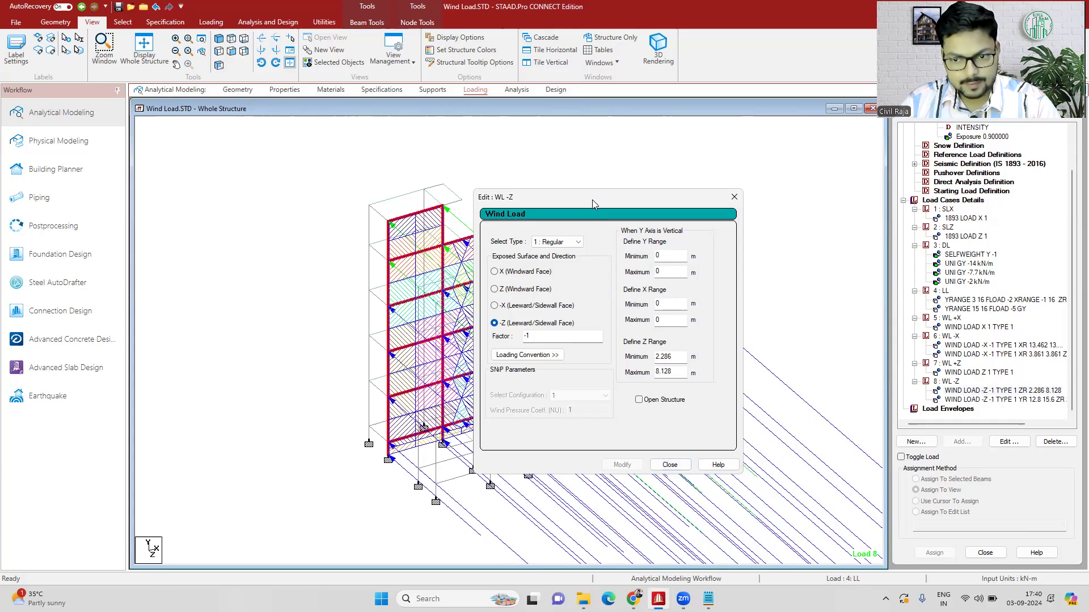
- Modify the first WL -Z wind load's minimum Z range to 0 m, keeping the structure in view beside the dialog
{"action": "left_click_drag", "start_coordinate": [592, 199], "coordinate": [838, 185]}
{"action": "left_click_drag", "start_coordinate": [922, 344], "coordinate": [866, 347]}
{"action": "type", "text": "0"}
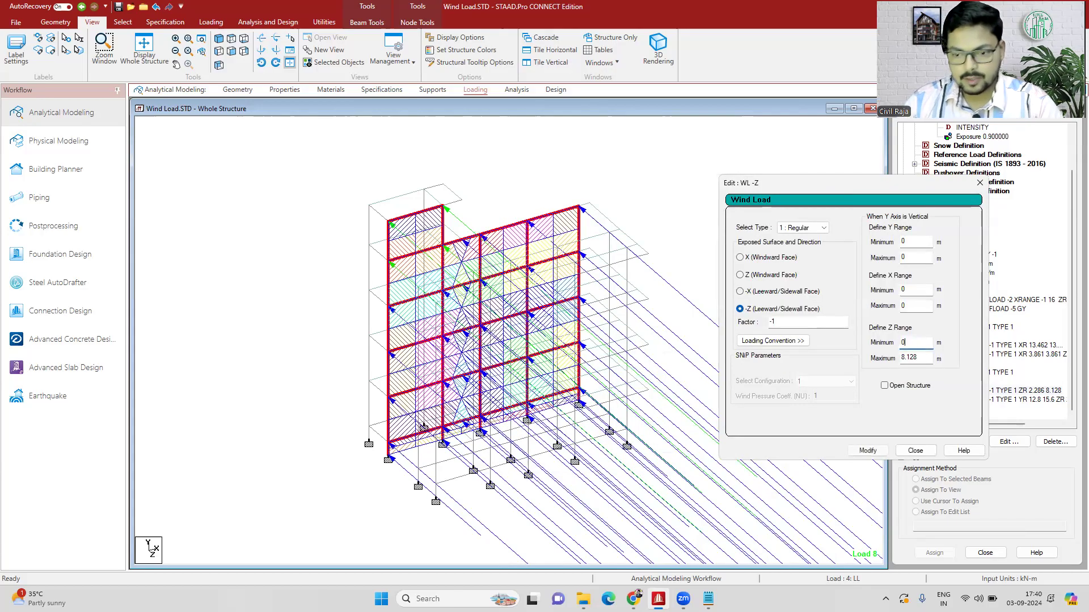
{"action": "left_click", "coordinate": [870, 453]}
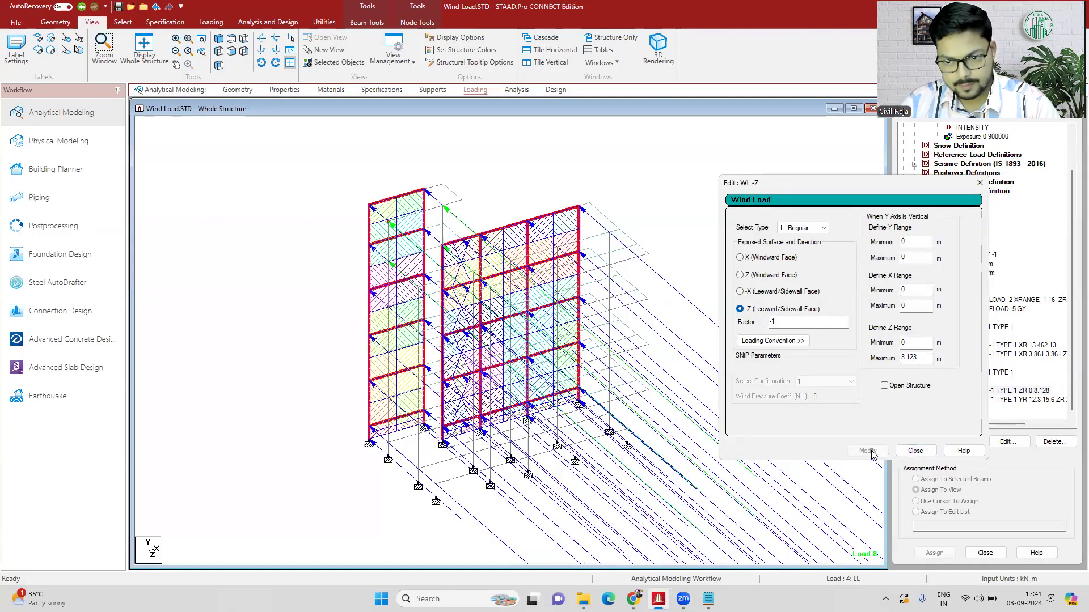
- Modify the first WL -Z wind load's minimum Z range to 8.128 m and display both WL -Z load items in turn
{"action": "left_click_drag", "start_coordinate": [908, 343], "coordinate": [888, 348]}
{"action": "type", "text": "8.128"}
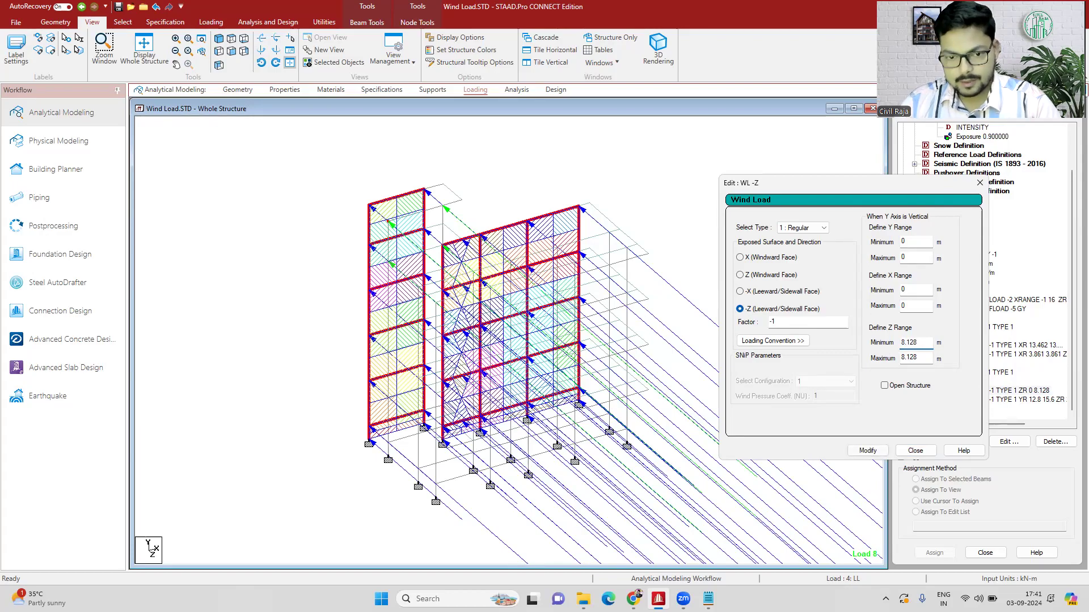
{"action": "left_click", "coordinate": [868, 451]}
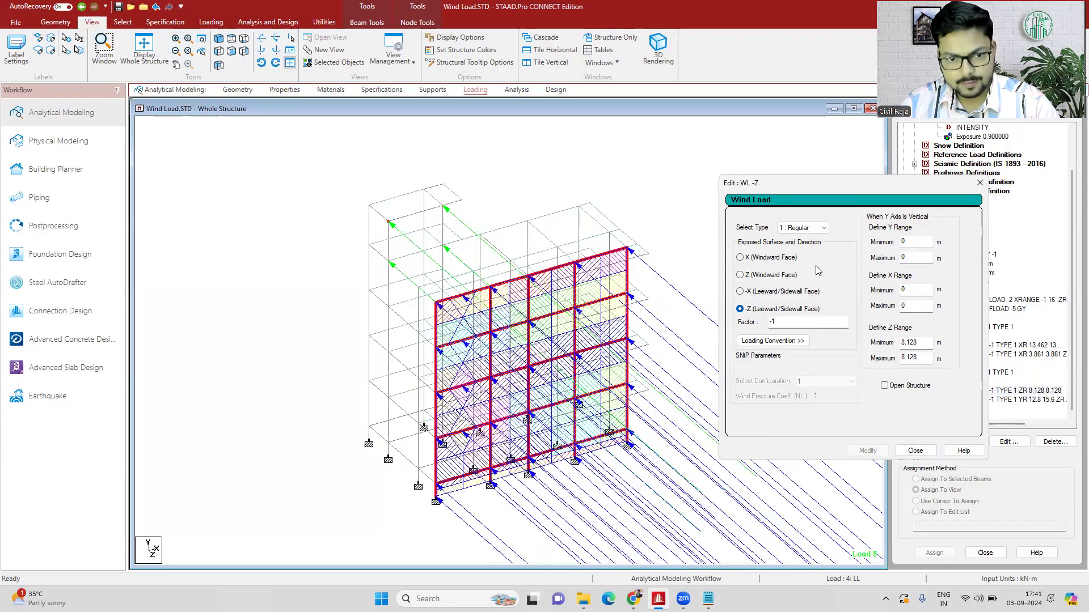
{"action": "left_click", "coordinate": [915, 451]}
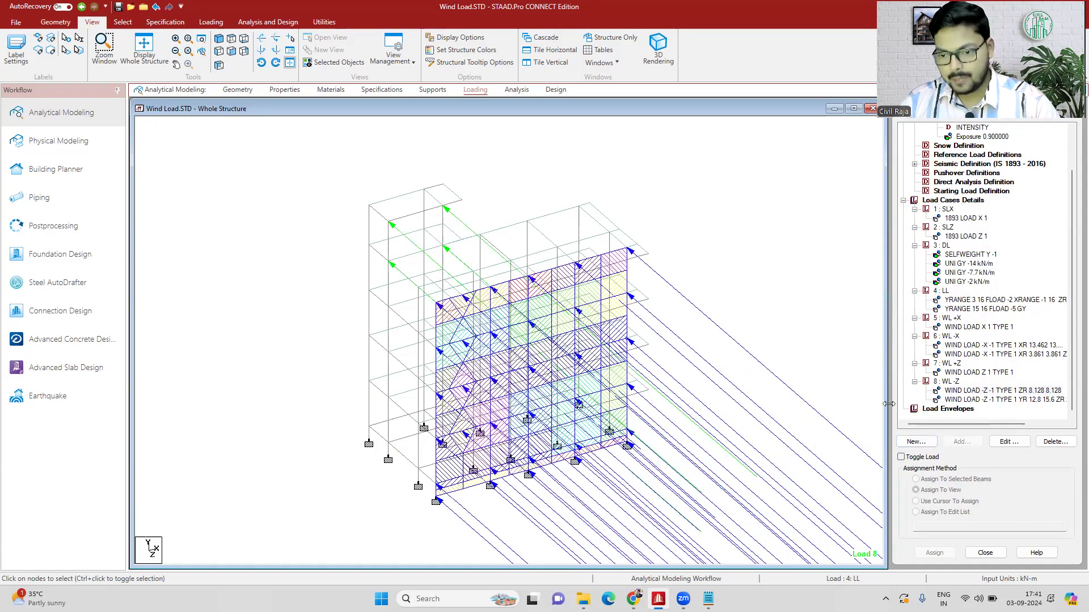
{"action": "left_click", "coordinate": [994, 400]}
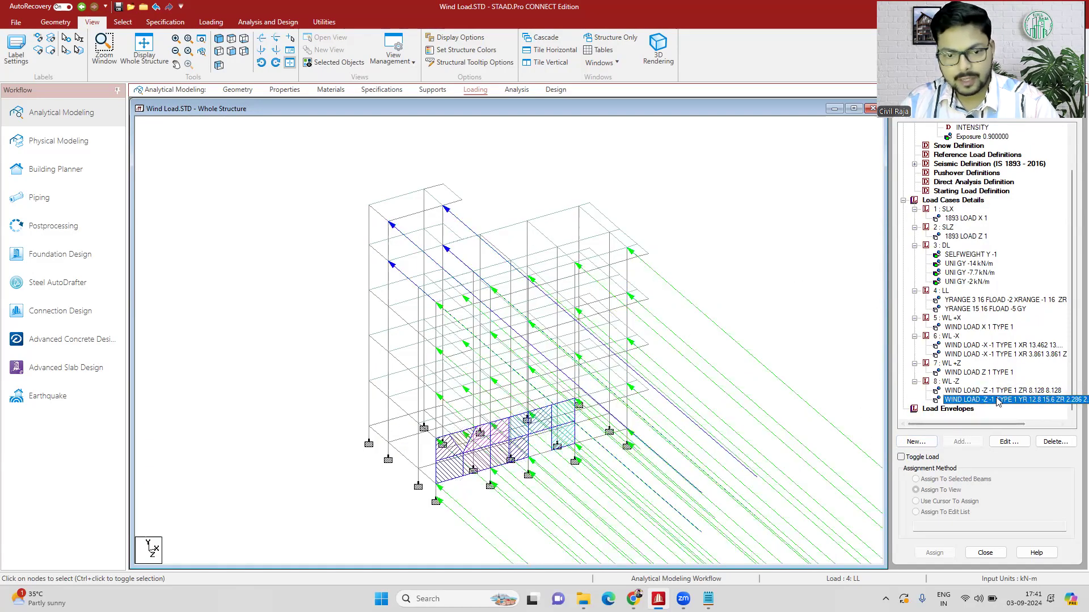
{"action": "left_click", "coordinate": [993, 391]}
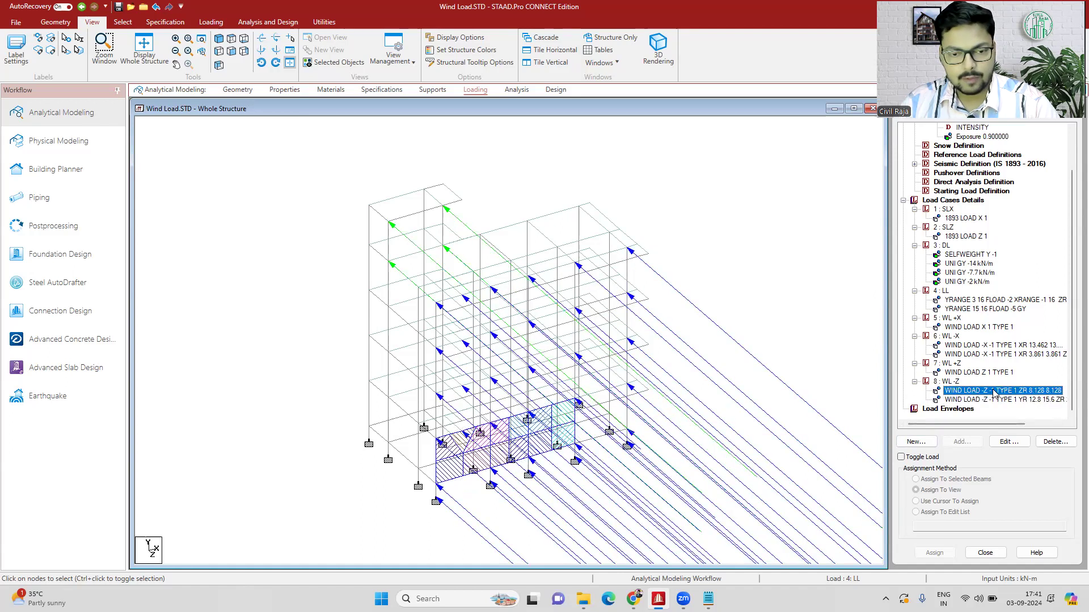
- Review the wind load items of WL -Z, WL +Z, WL -X and WL +X on the structure one after another
{"action": "left_click", "coordinate": [992, 400]}
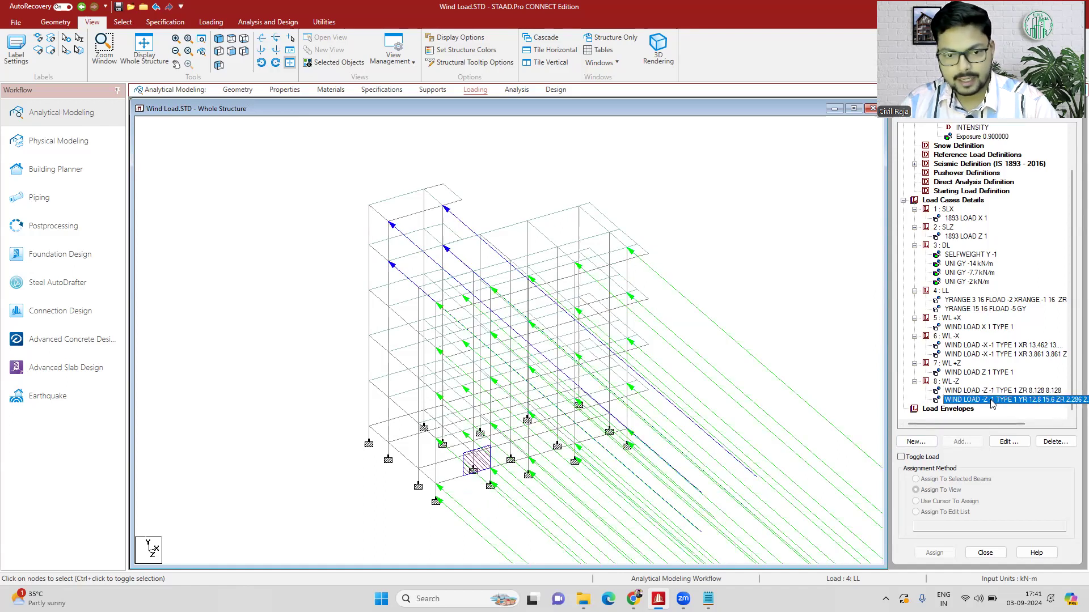
{"action": "left_click", "coordinate": [976, 373]}
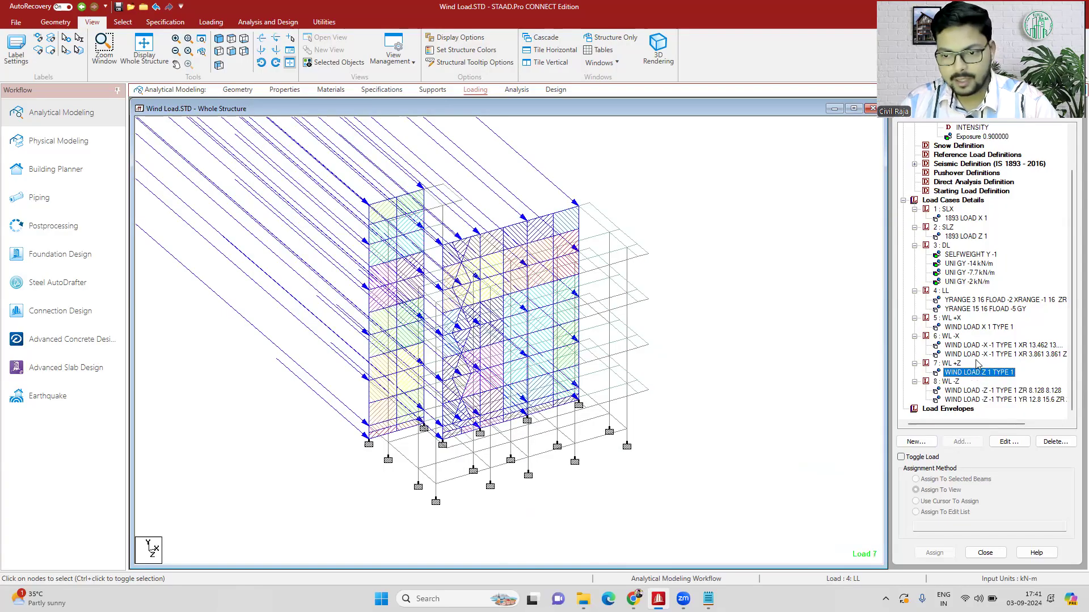
{"action": "left_click", "coordinate": [977, 354]}
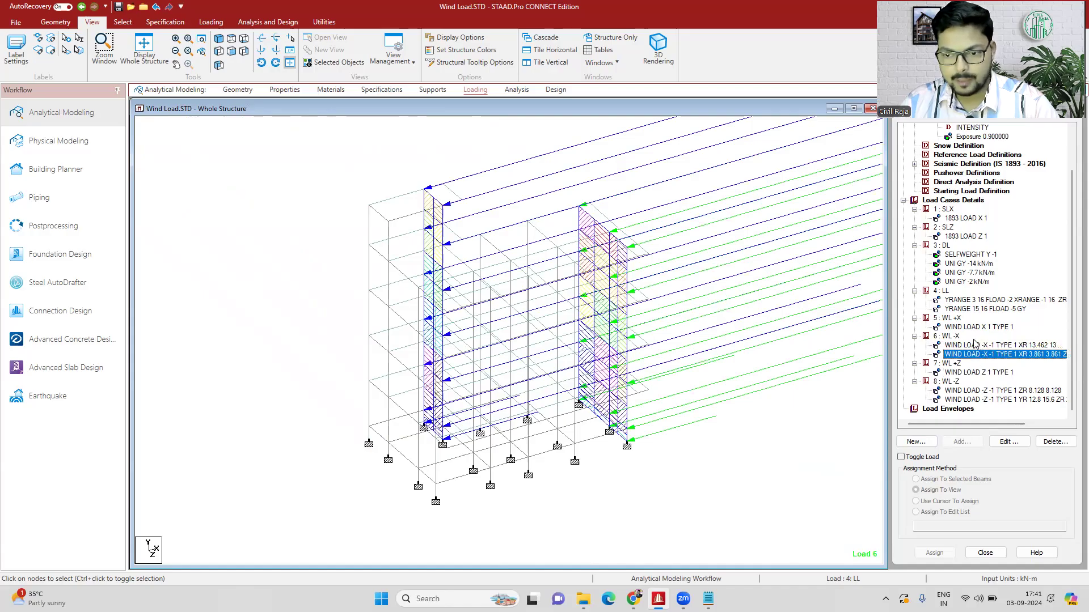
{"action": "left_click", "coordinate": [975, 345]}
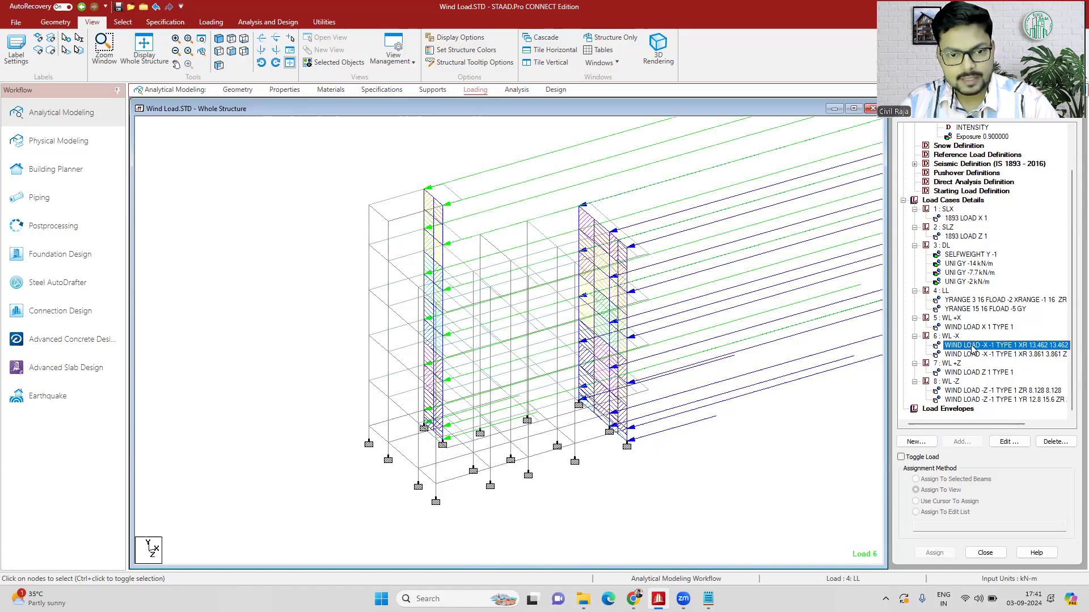
{"action": "left_click", "coordinate": [977, 327]}
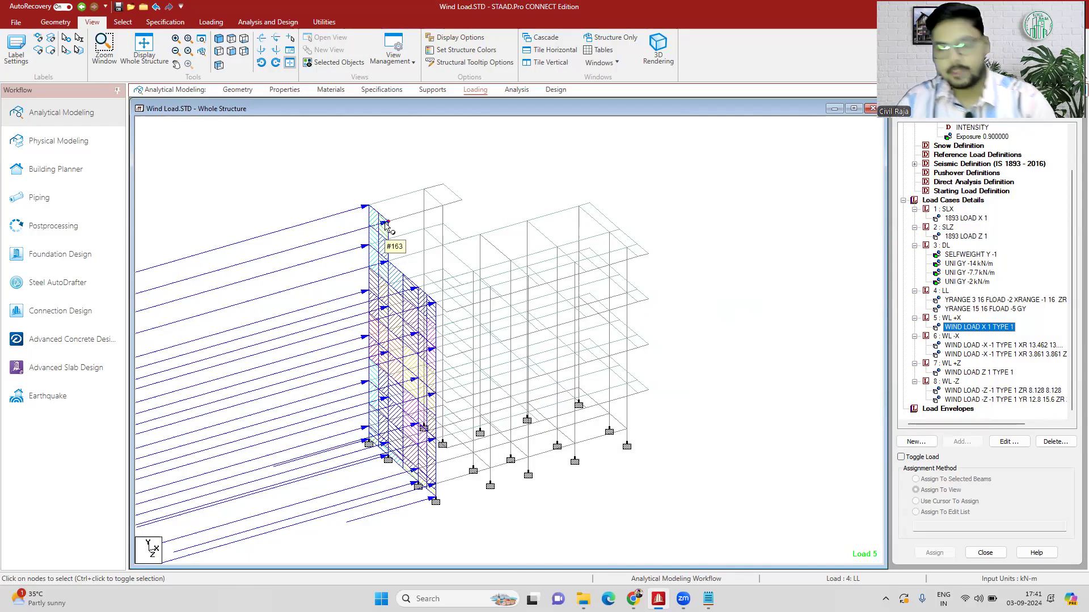
{"action": "left_click", "coordinate": [644, 206]}
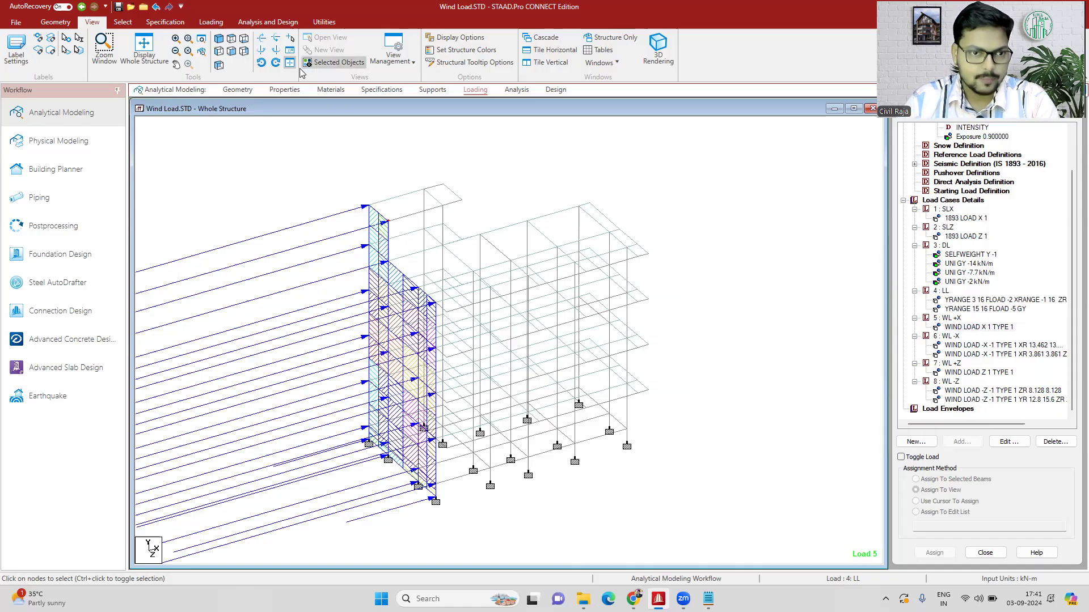
- Run the analysis, saving the modified structure, and stay in modeling mode when it finishes
{"action": "left_click", "coordinate": [261, 22]}
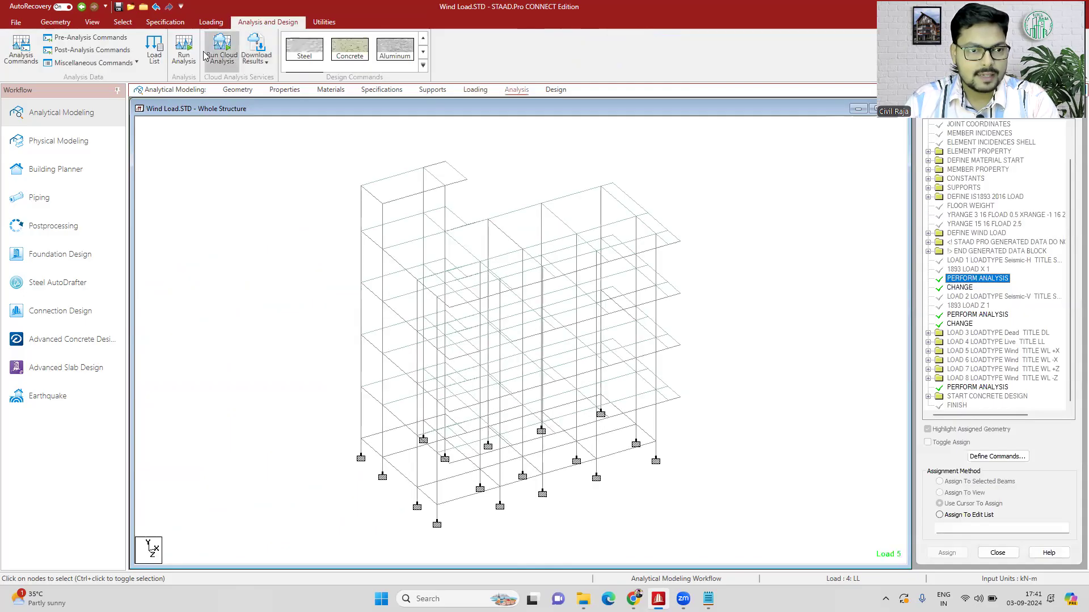
{"action": "left_click", "coordinate": [184, 51]}
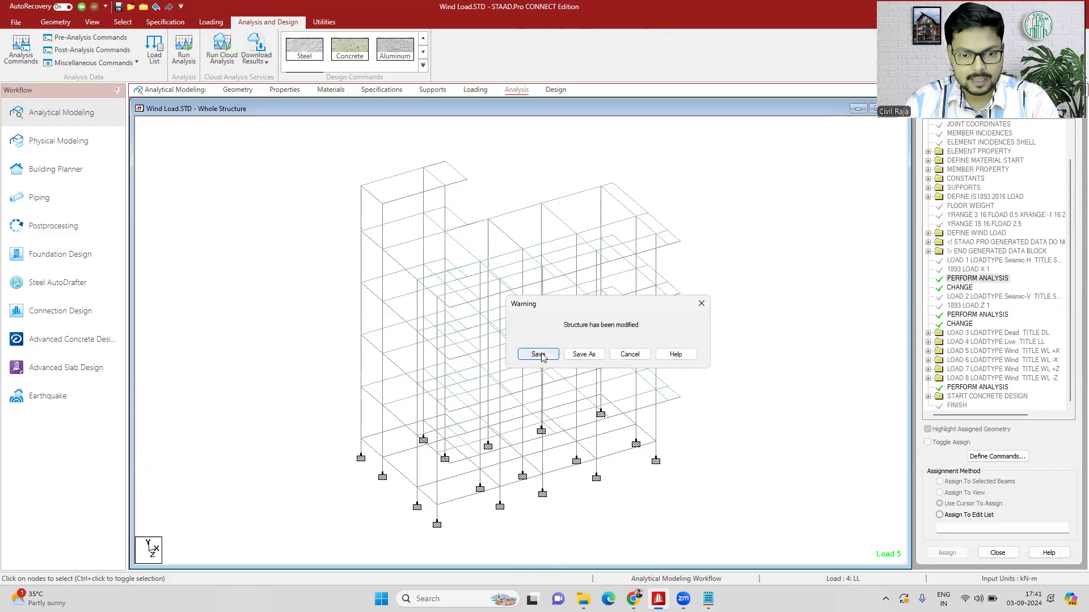
{"action": "left_click", "coordinate": [537, 355]}
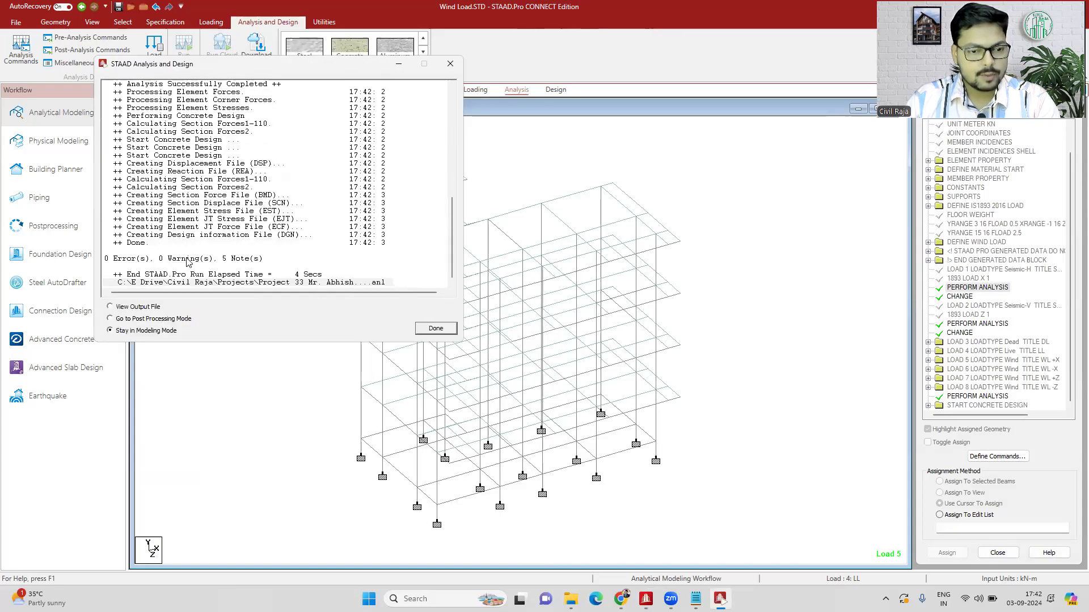
{"action": "left_click", "coordinate": [440, 329]}
- Inspect the concrete design of the lower-storey corner column, member 62, and close its details
{"action": "double_click", "coordinate": [653, 426]}
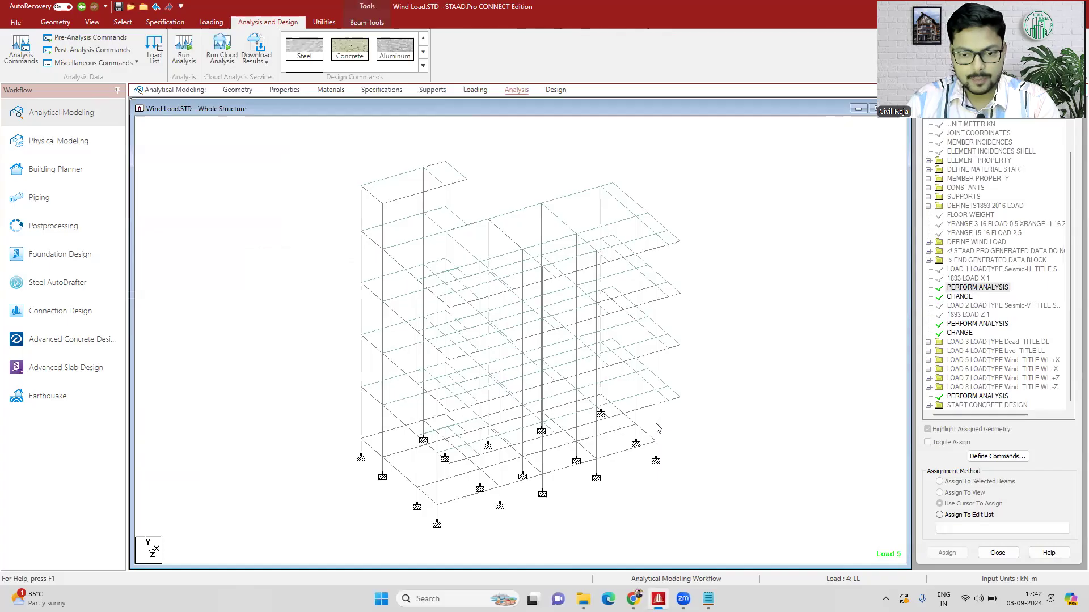
{"action": "left_click", "coordinate": [601, 179]}
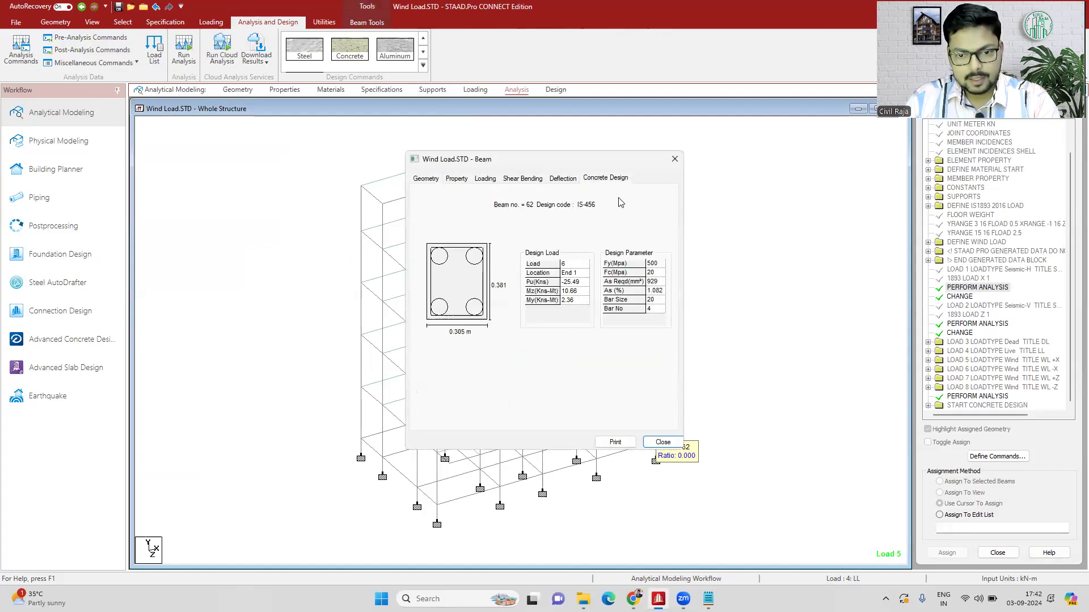
{"action": "left_click_drag", "start_coordinate": [643, 163], "coordinate": [420, 148]}
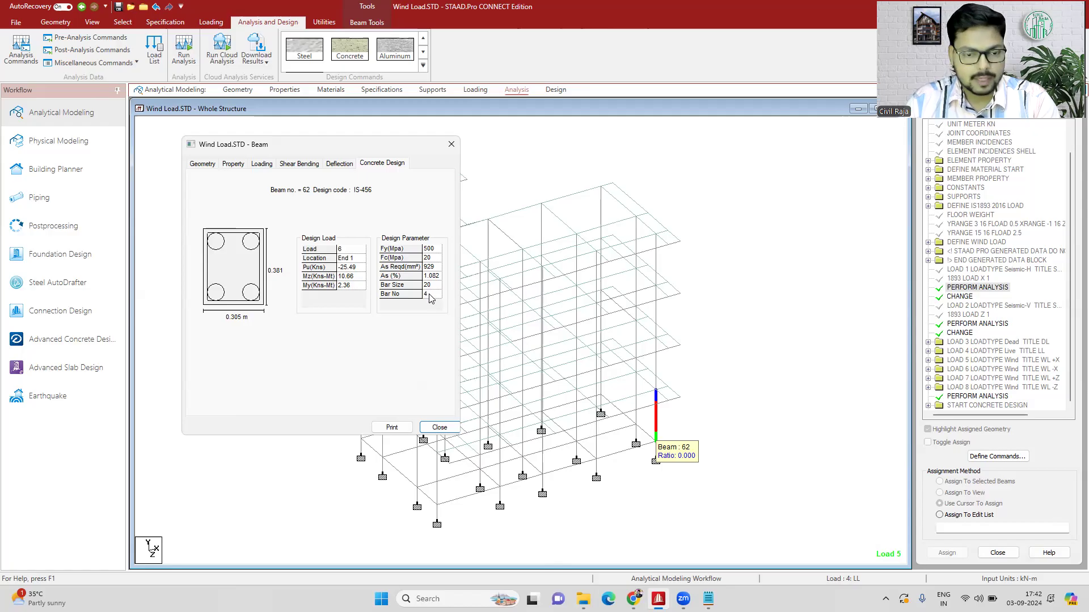
{"action": "left_click", "coordinate": [452, 144]}
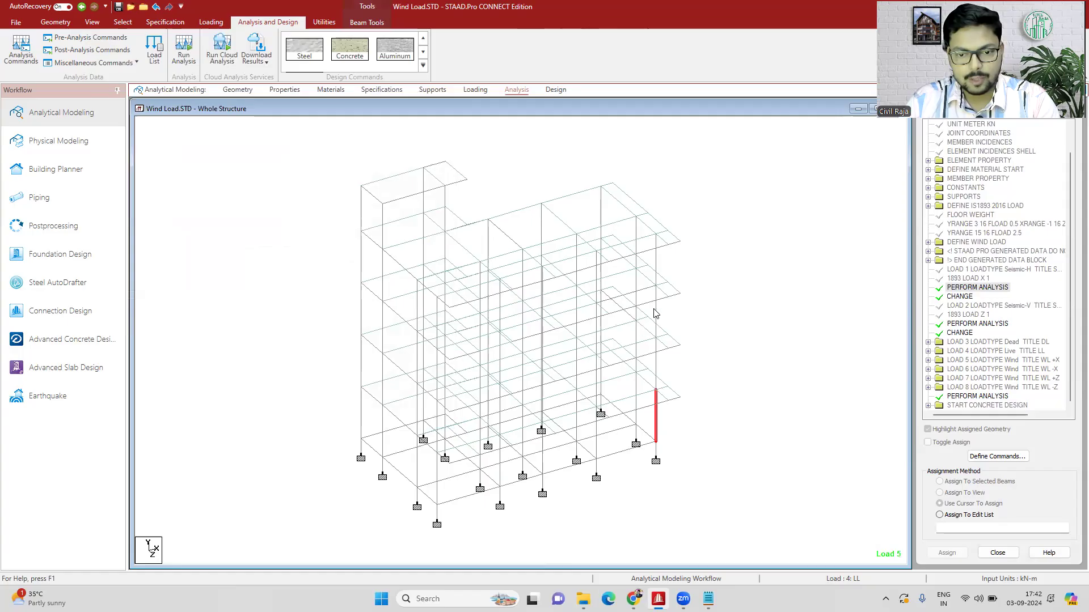
- Compare the concrete designs of columns 197, 134, 239 and 126, keeping the structure in view, and close the details
{"action": "double_click", "coordinate": [656, 311]}
{"action": "left_click", "coordinate": [604, 178]}
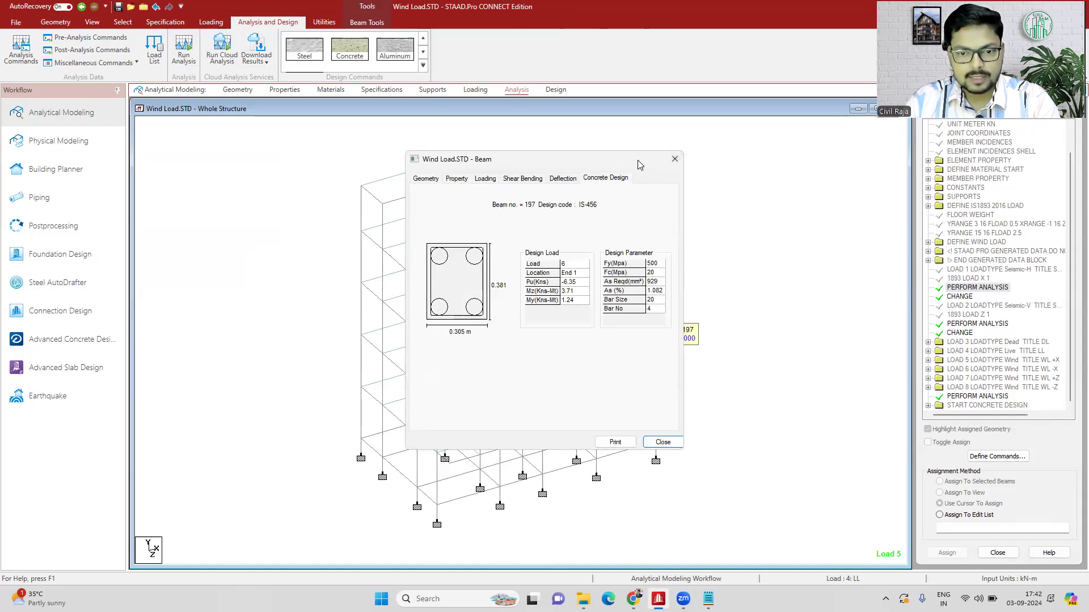
{"action": "left_click_drag", "start_coordinate": [629, 165], "coordinate": [905, 154]}
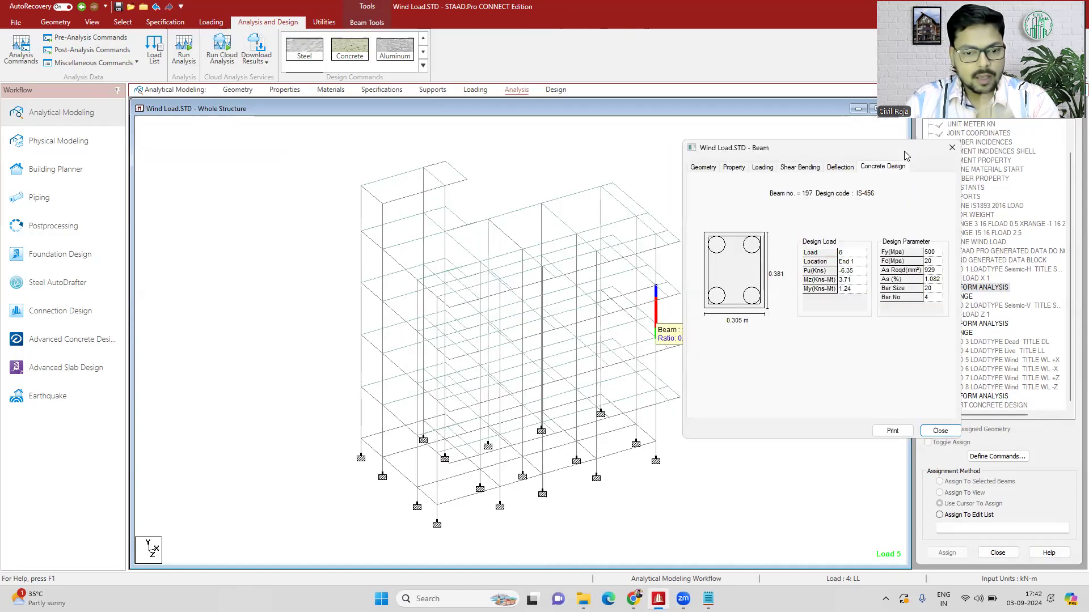
{"action": "left_click", "coordinate": [577, 369]}
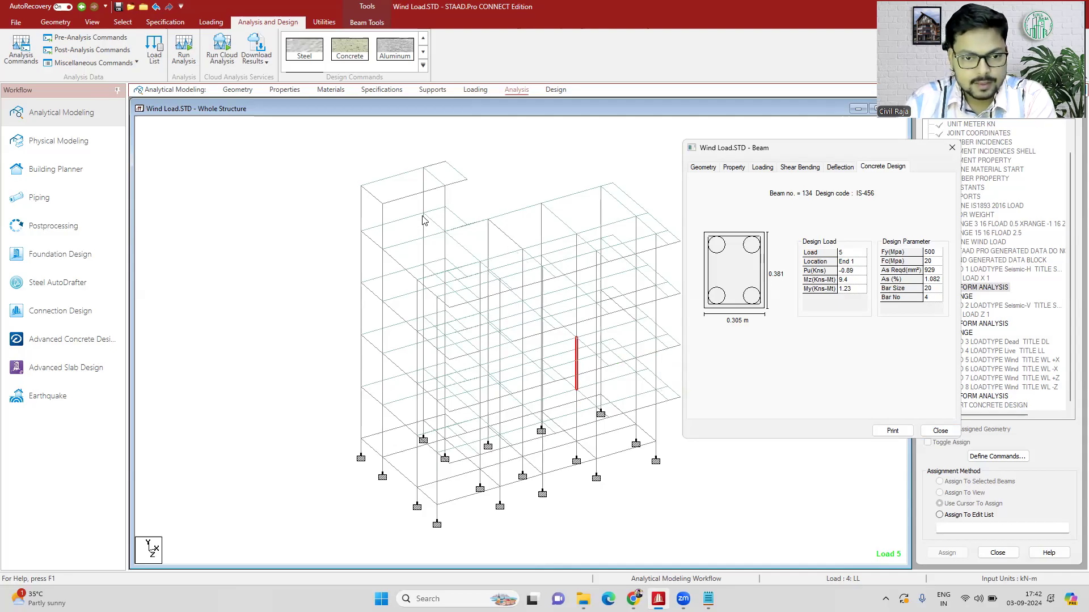
{"action": "left_click", "coordinate": [423, 257]}
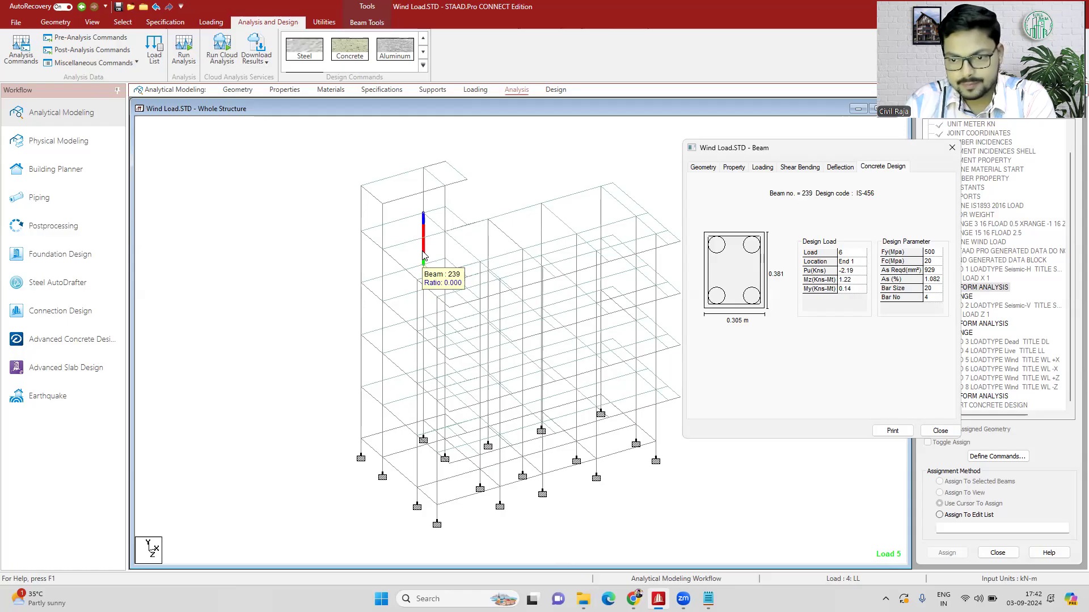
{"action": "left_click", "coordinate": [382, 373]}
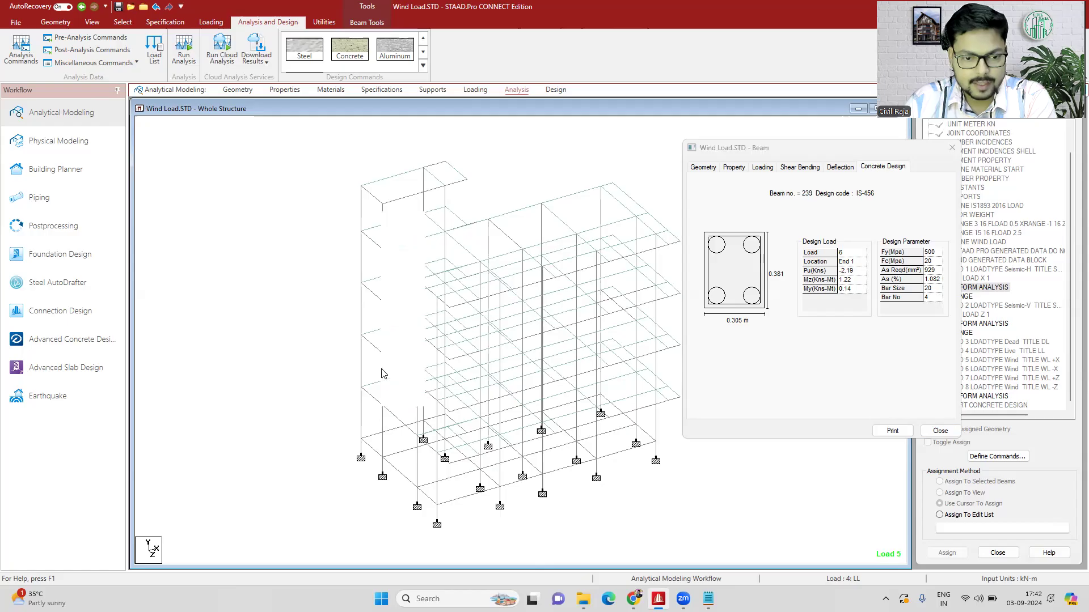
{"action": "left_click", "coordinate": [952, 149]}
- Review which members use the rectangular sections 0.30x0.25, 0.25x0.25, 0.38x0.30, 0.38x0.25 and 0.30x0.38, and clear the selection
{"action": "left_click", "coordinate": [282, 90]}
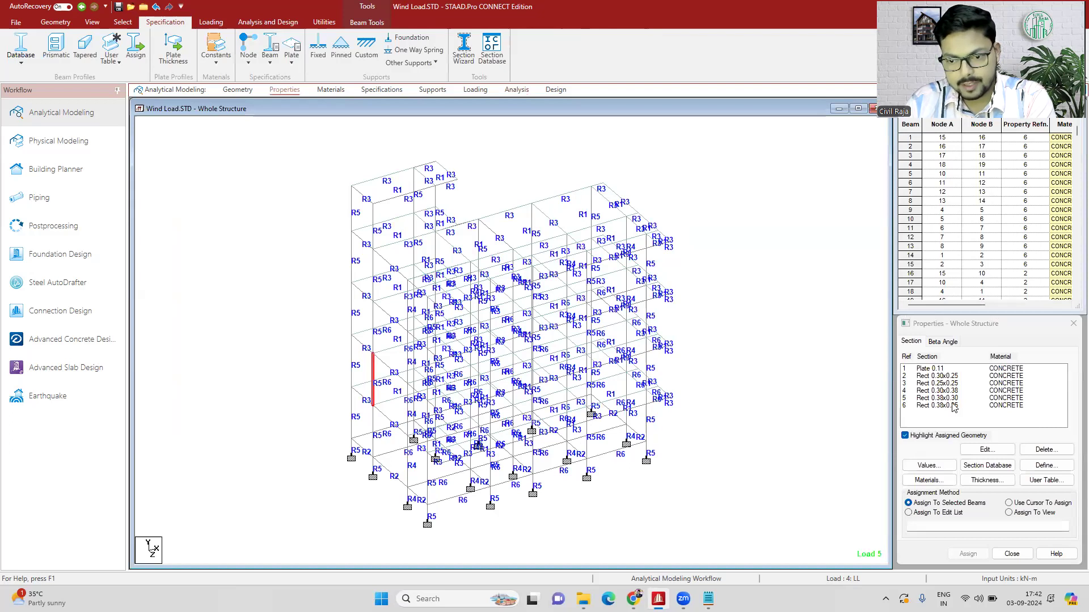
{"action": "left_click", "coordinate": [945, 377]}
{"action": "left_click", "coordinate": [945, 384]}
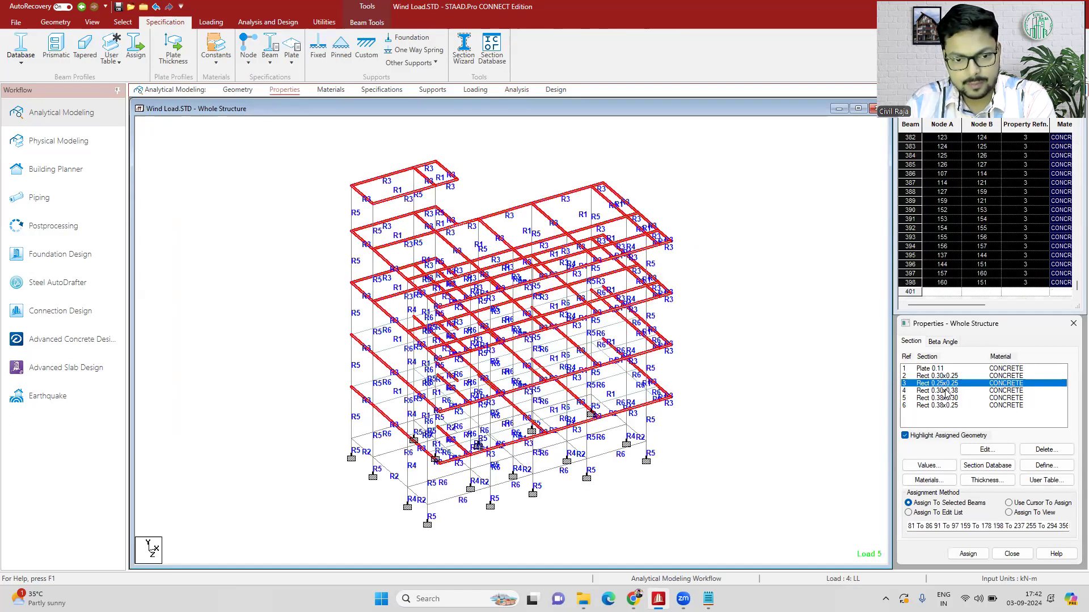
{"action": "left_click", "coordinate": [947, 399]}
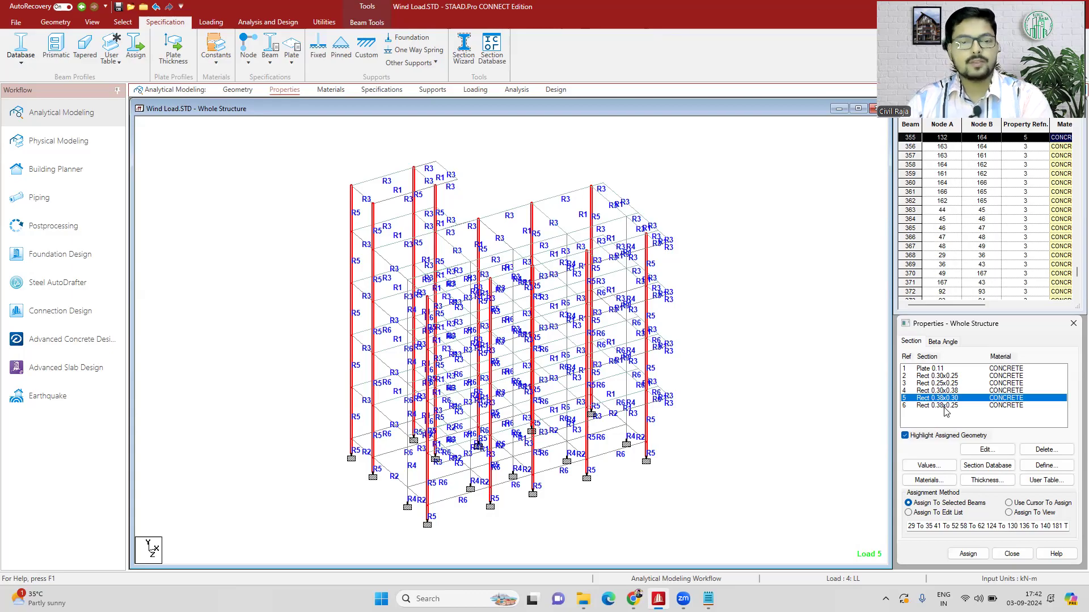
{"action": "left_click", "coordinate": [944, 406]}
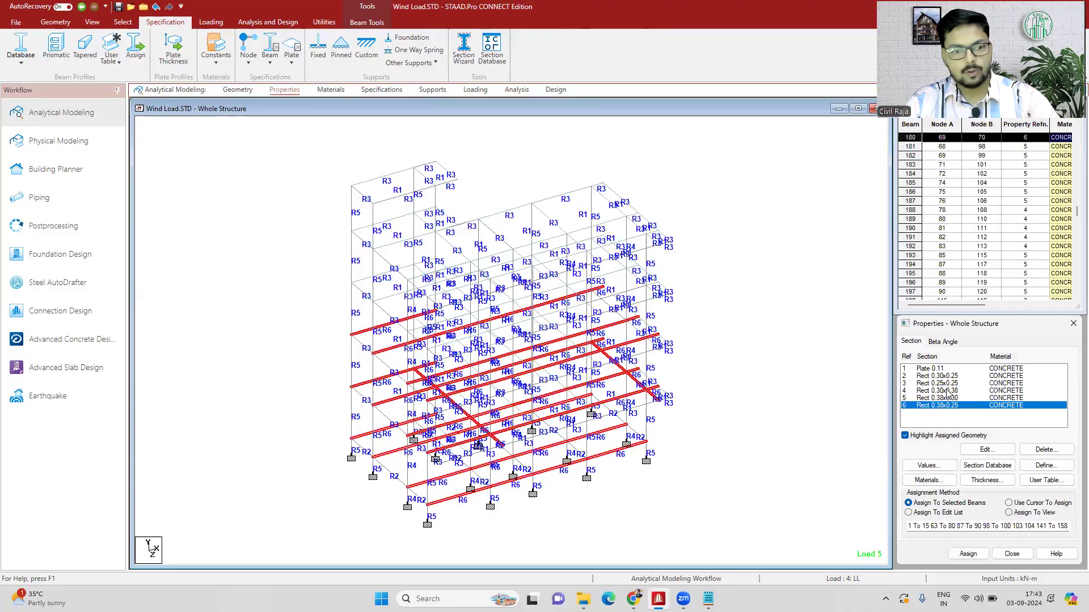
{"action": "left_click", "coordinate": [947, 391]}
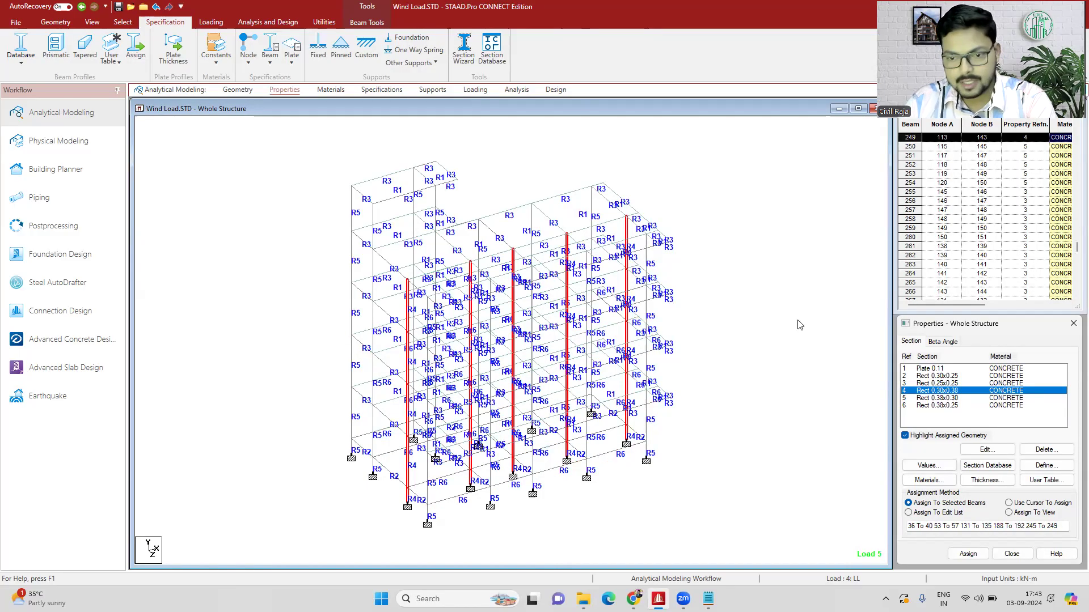
{"action": "left_click", "coordinate": [835, 300]}
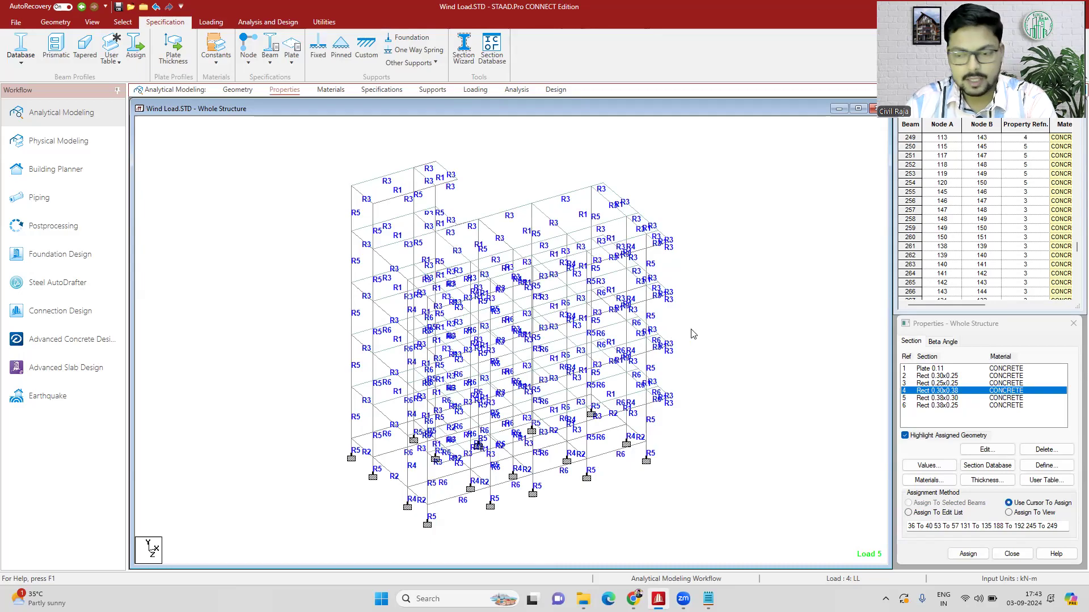
- Inspect the concrete designs of beam 270 and base-level beam 3 in turn, close their details and clear the selection
{"action": "left_click", "coordinate": [238, 90]}
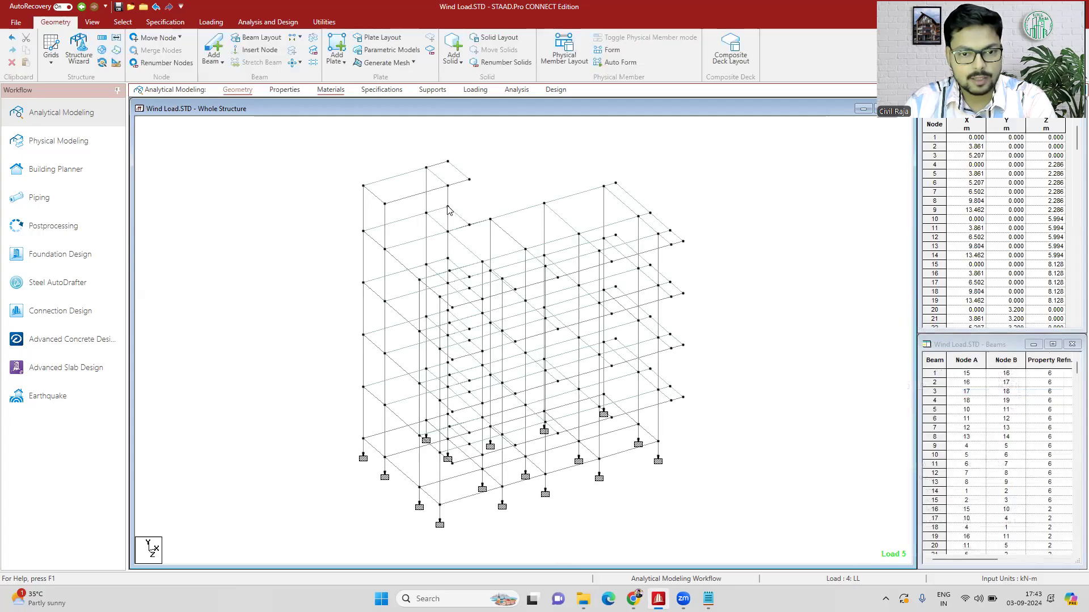
{"action": "double_click", "coordinate": [448, 210]}
{"action": "left_click", "coordinate": [605, 178]}
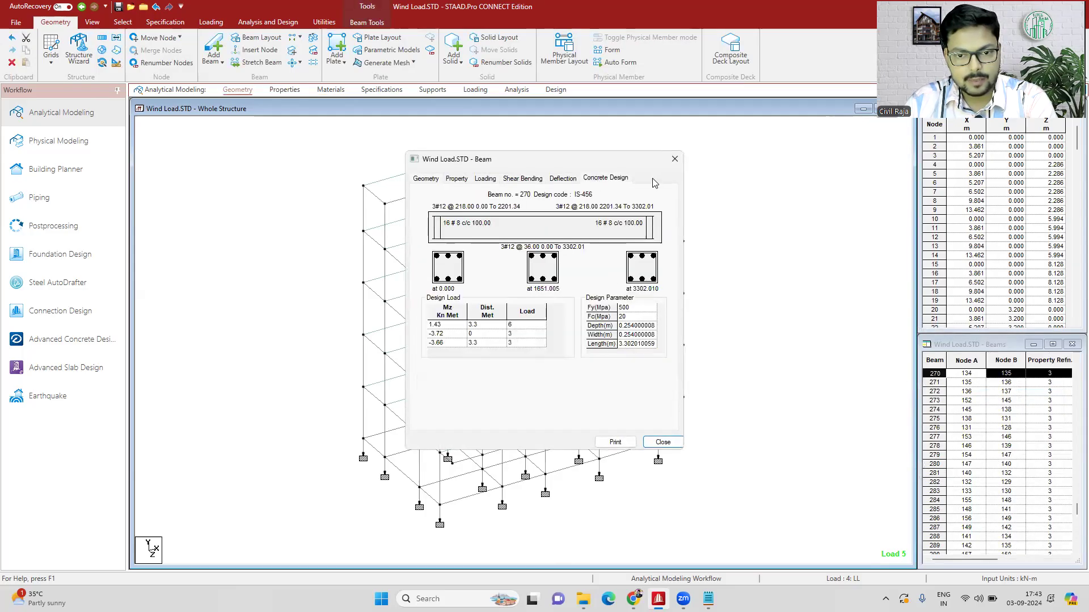
{"action": "left_click", "coordinate": [674, 160]}
{"action": "double_click", "coordinate": [562, 469]}
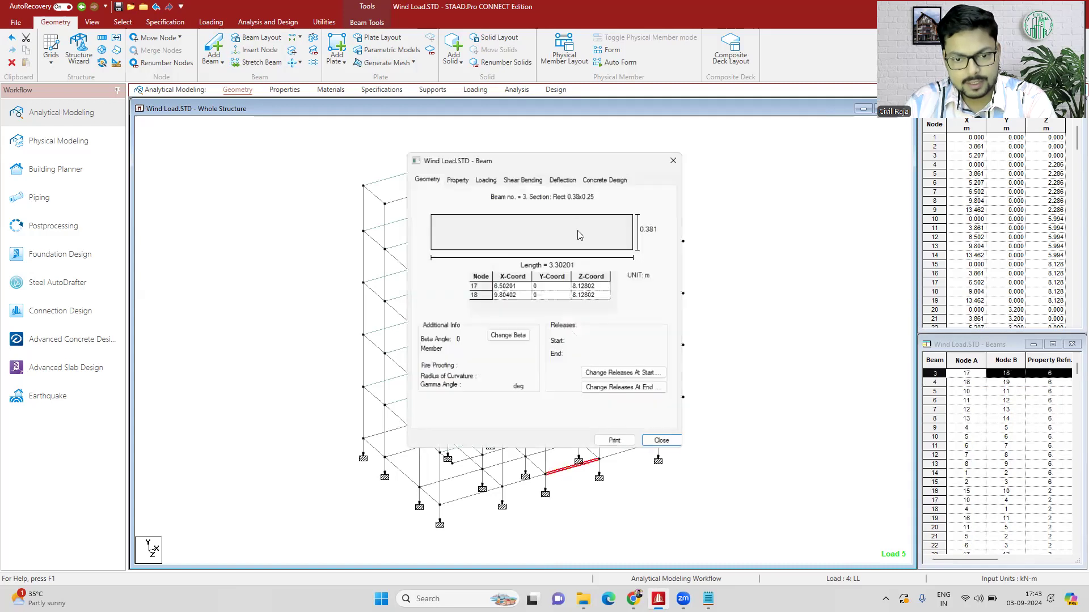
{"action": "left_click", "coordinate": [605, 179]}
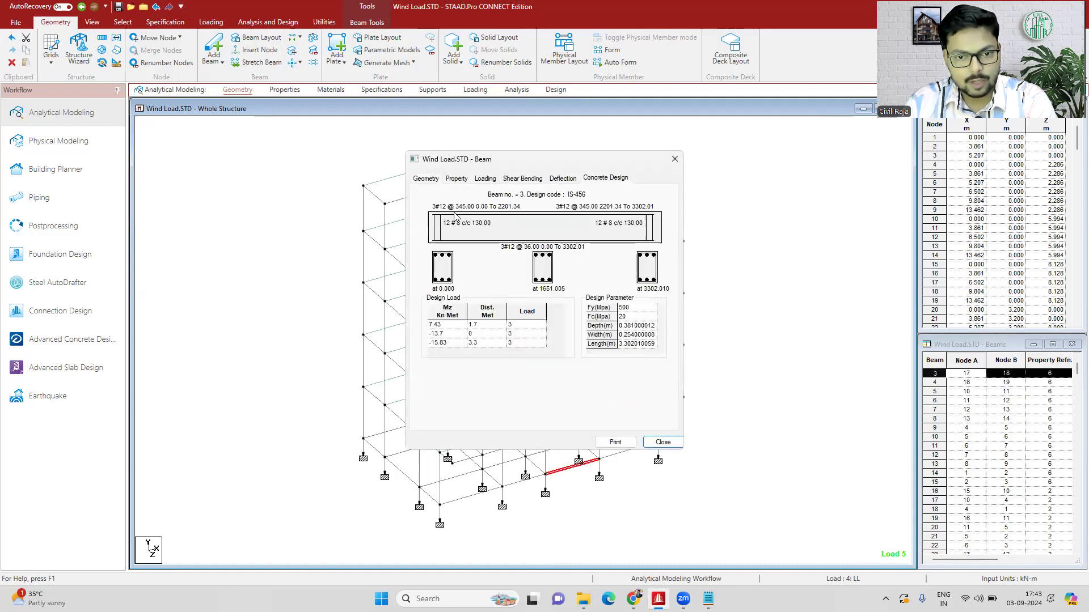
{"action": "left_click", "coordinate": [674, 159]}
{"action": "left_click", "coordinate": [579, 430]}
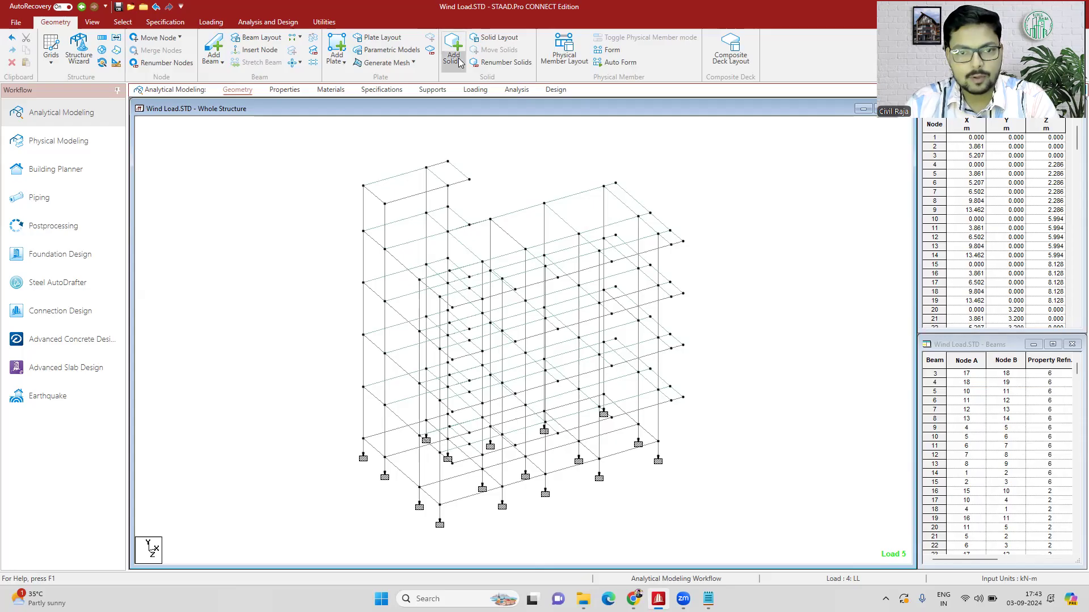
- Display the load definitions, switch to Notepad and highlight the like, share, subscribe, channel name and phone number text
{"action": "left_click", "coordinate": [476, 89]}
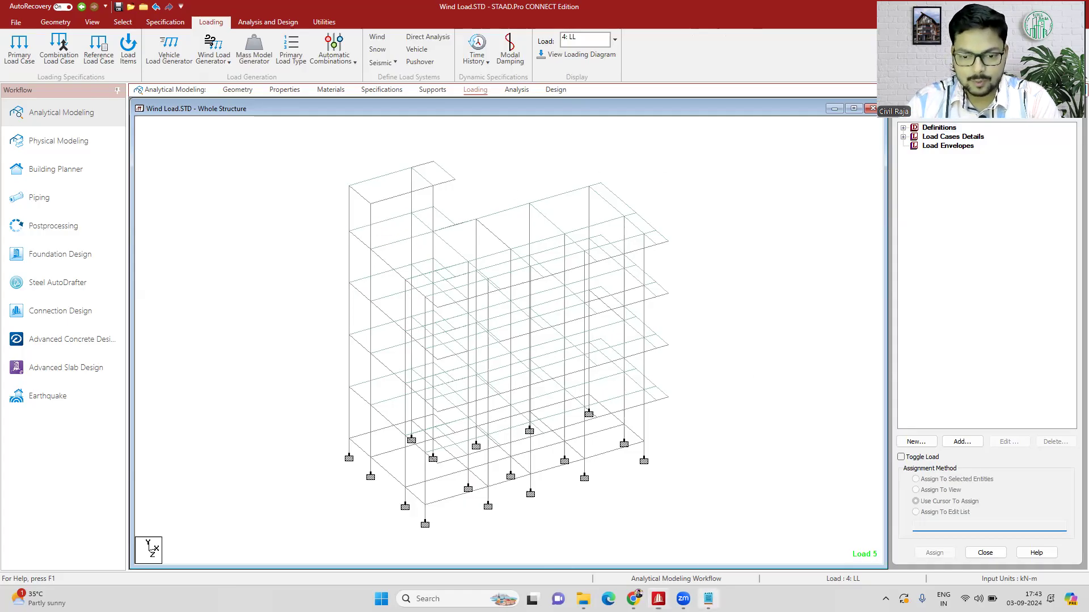
{"action": "left_click", "coordinate": [709, 599]}
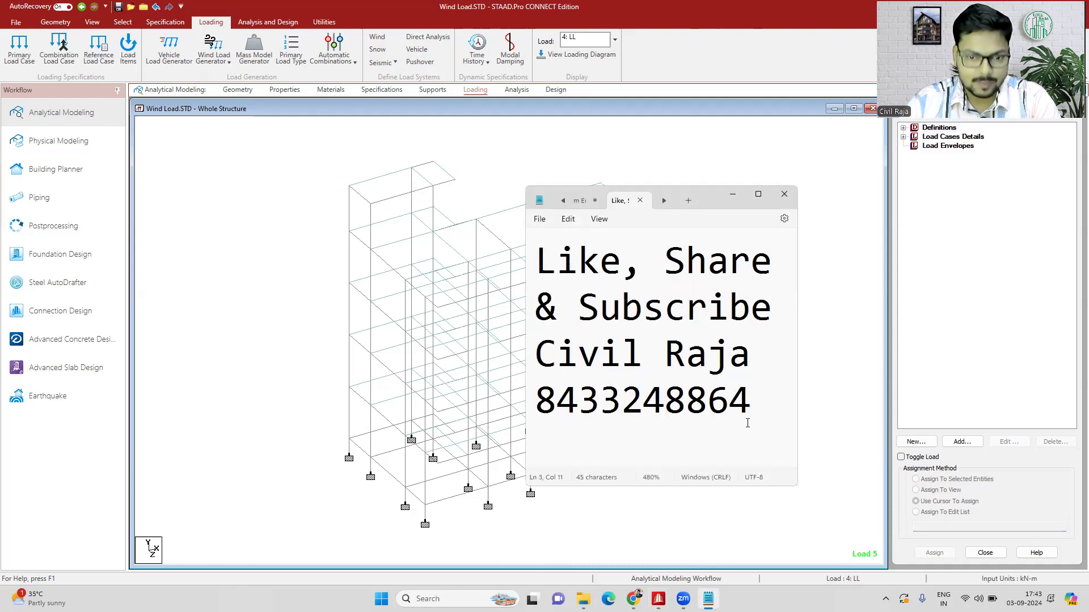
{"action": "double_click", "coordinate": [541, 262]}
{"action": "left_click_drag", "start_coordinate": [578, 262], "coordinate": [774, 262]}
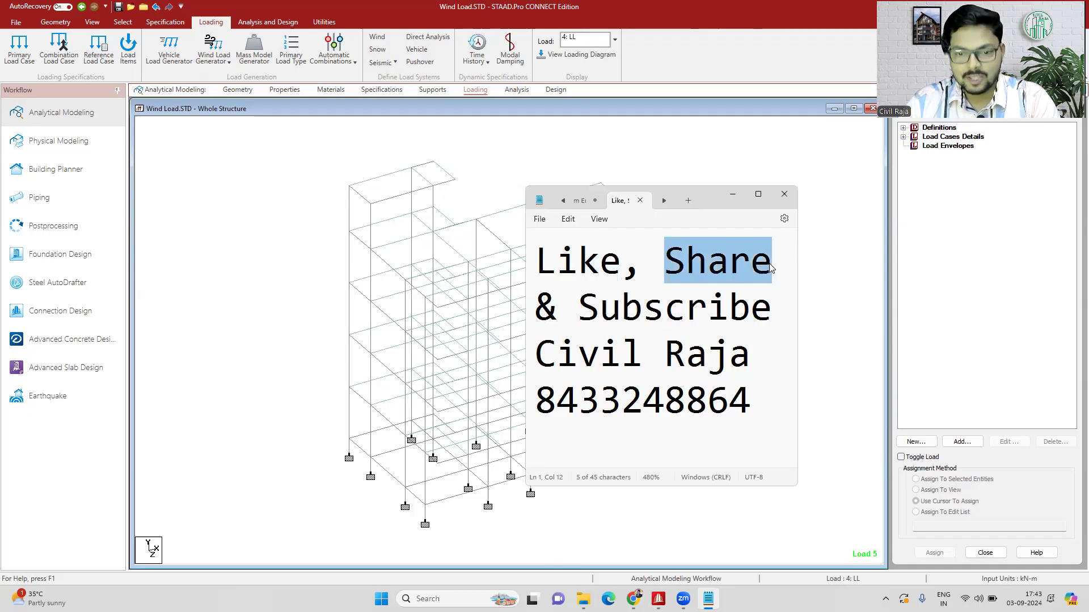
{"action": "left_click_drag", "start_coordinate": [760, 357], "coordinate": [545, 374]}
{"action": "left_click_drag", "start_coordinate": [578, 309], "coordinate": [773, 310]}
{"action": "left_click_drag", "start_coordinate": [775, 404], "coordinate": [542, 415]}
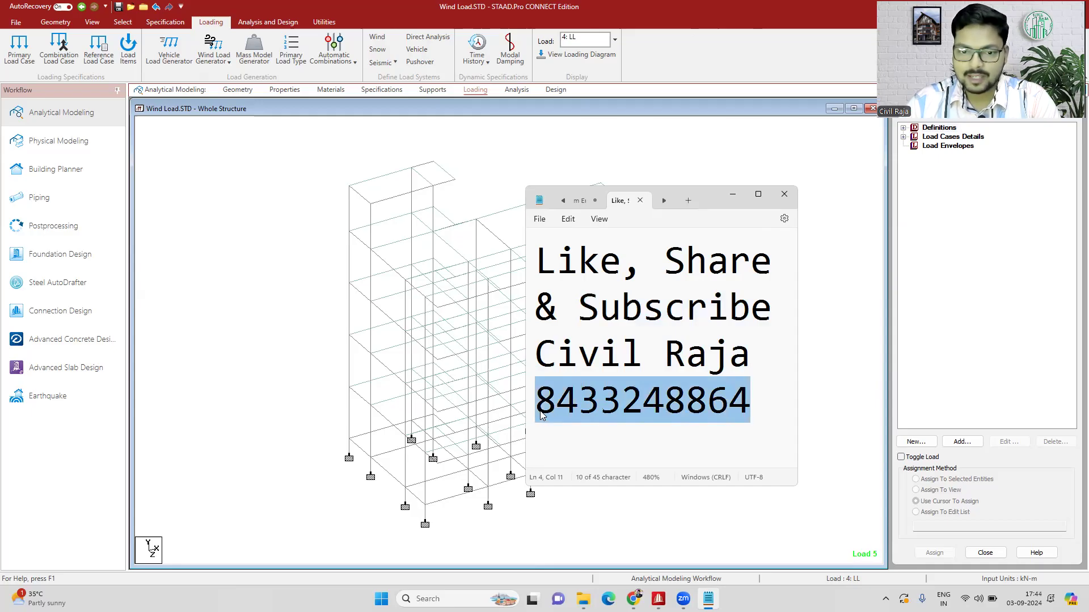